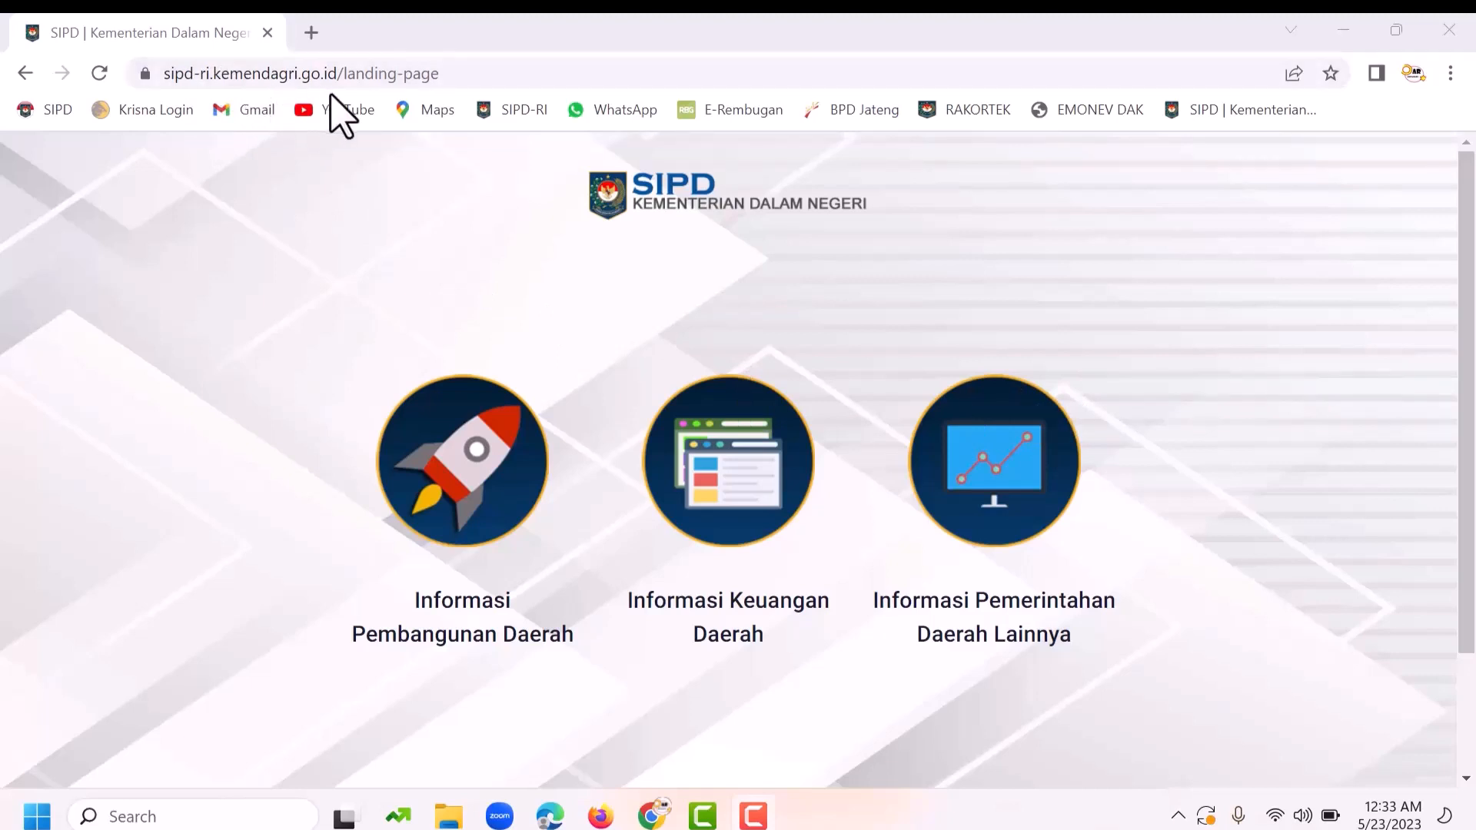
# Step: Go to the Perencanaan login and select Provinsi Jawa Tengah and Kab. Pekalongan
pyautogui.click(459, 508)
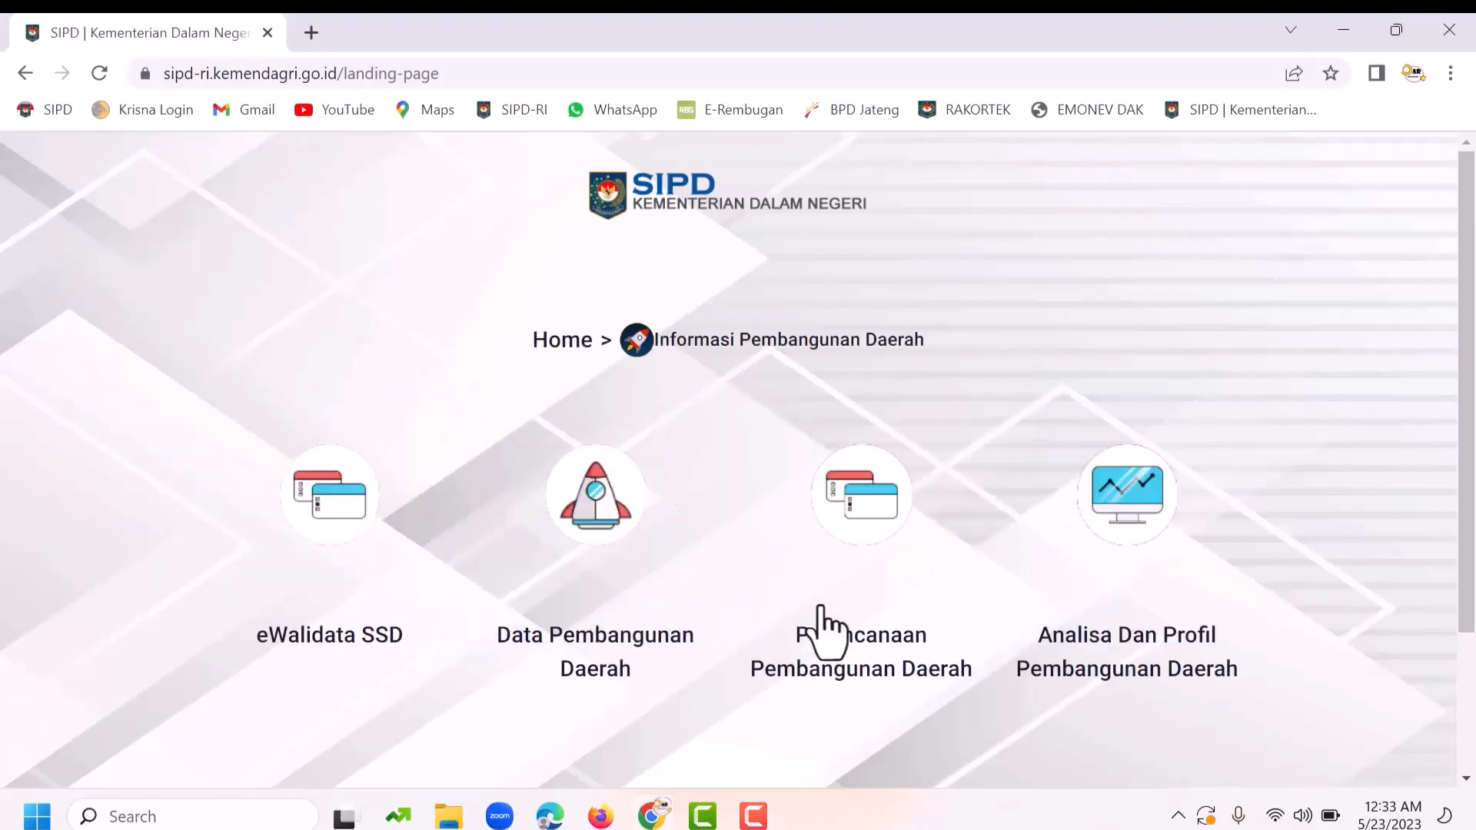
pyautogui.click(857, 506)
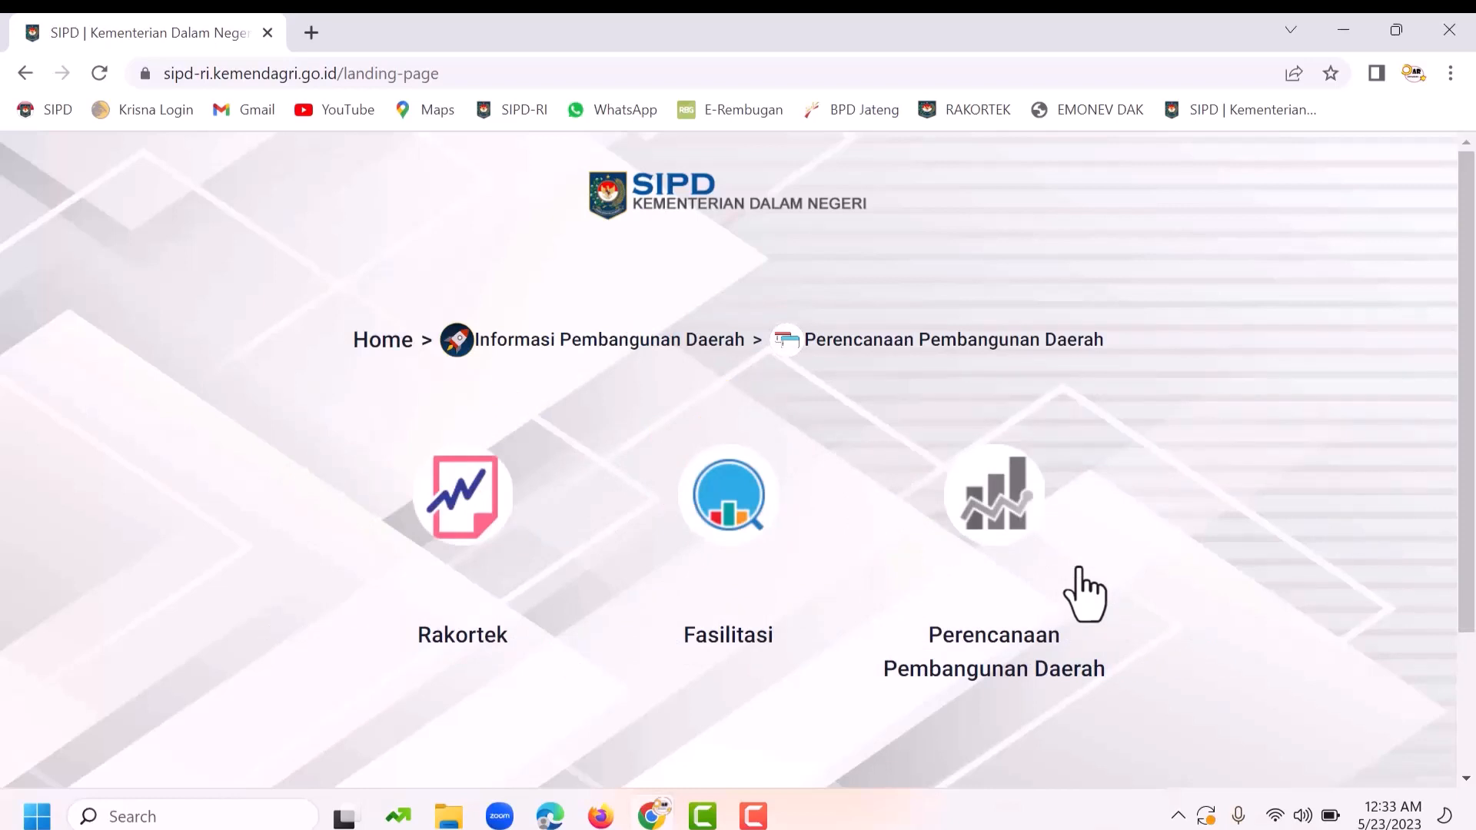
pyautogui.click(1012, 504)
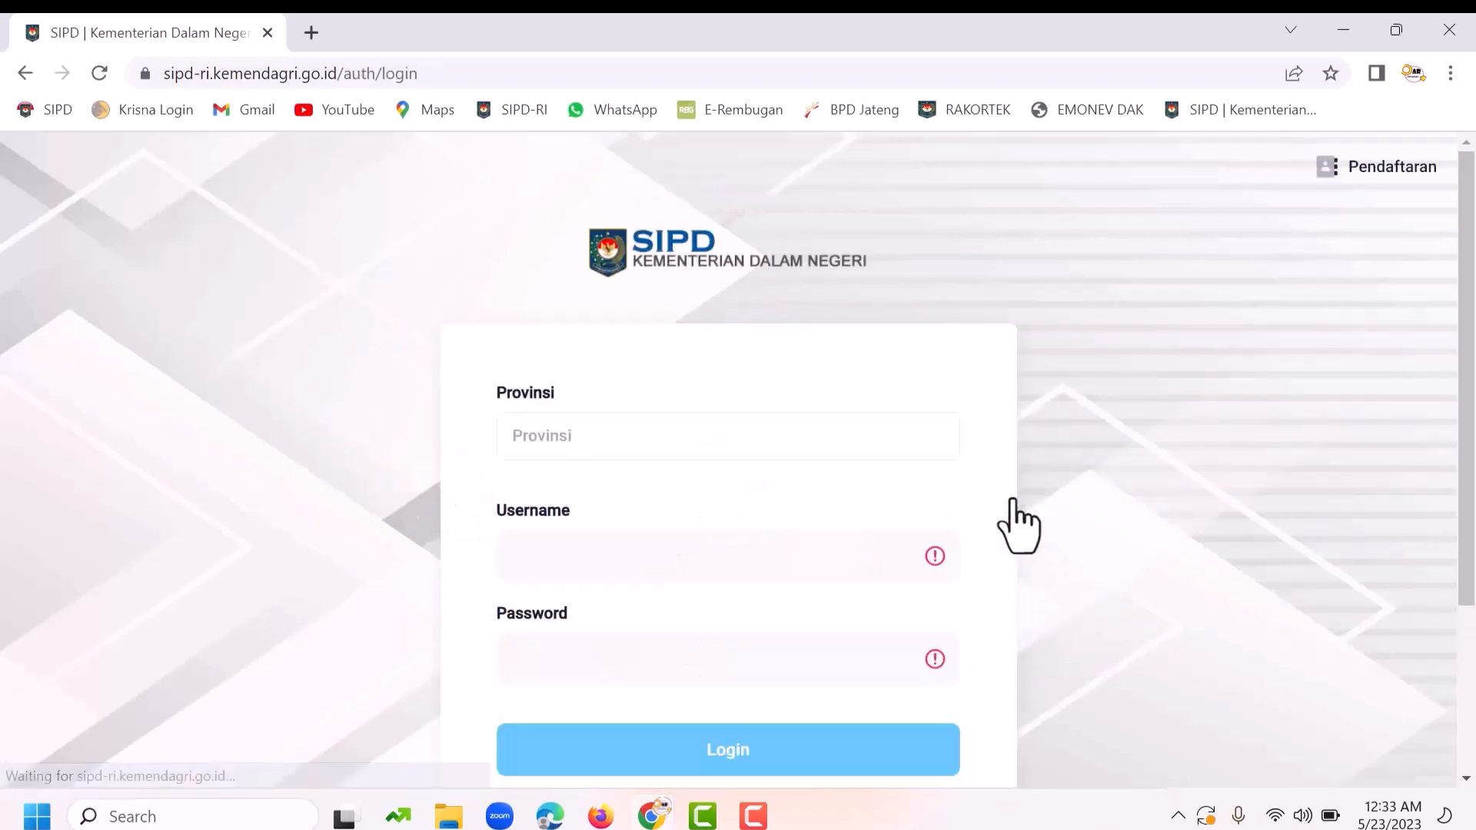
pyautogui.click(557, 436)
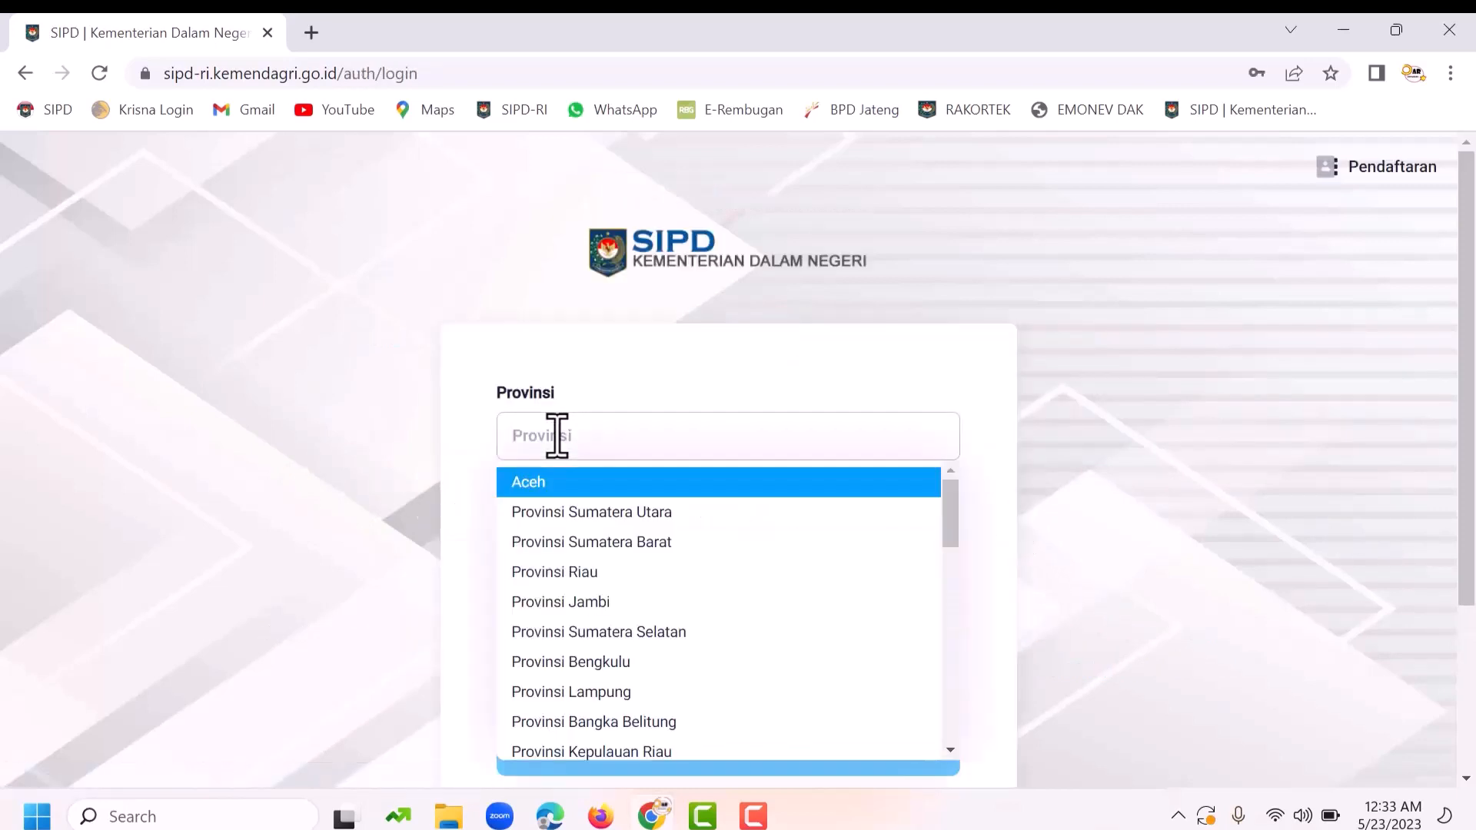
pyautogui.write('jawa tengah')
pyautogui.click(575, 486)
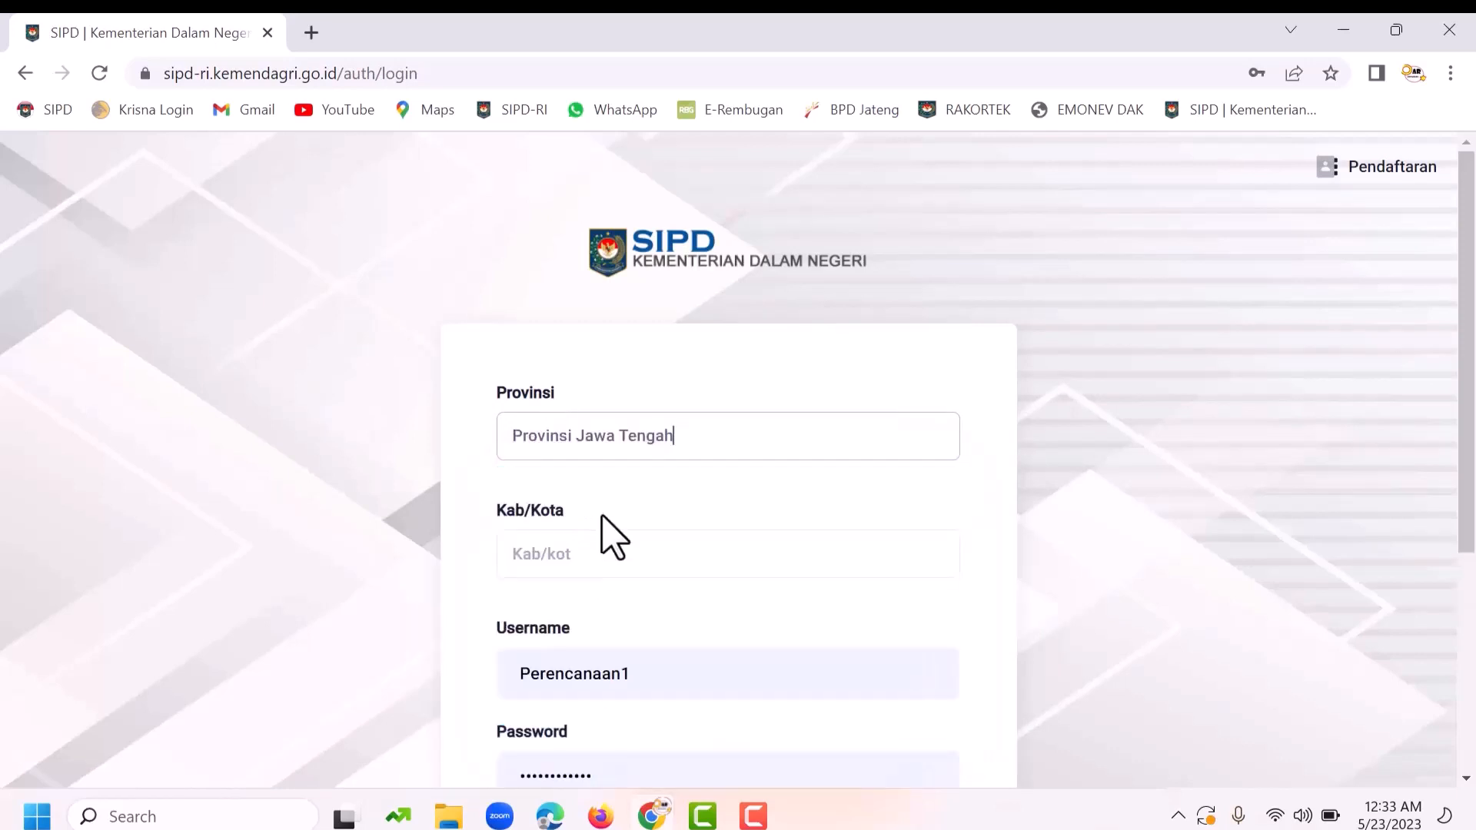
pyautogui.click(603, 557)
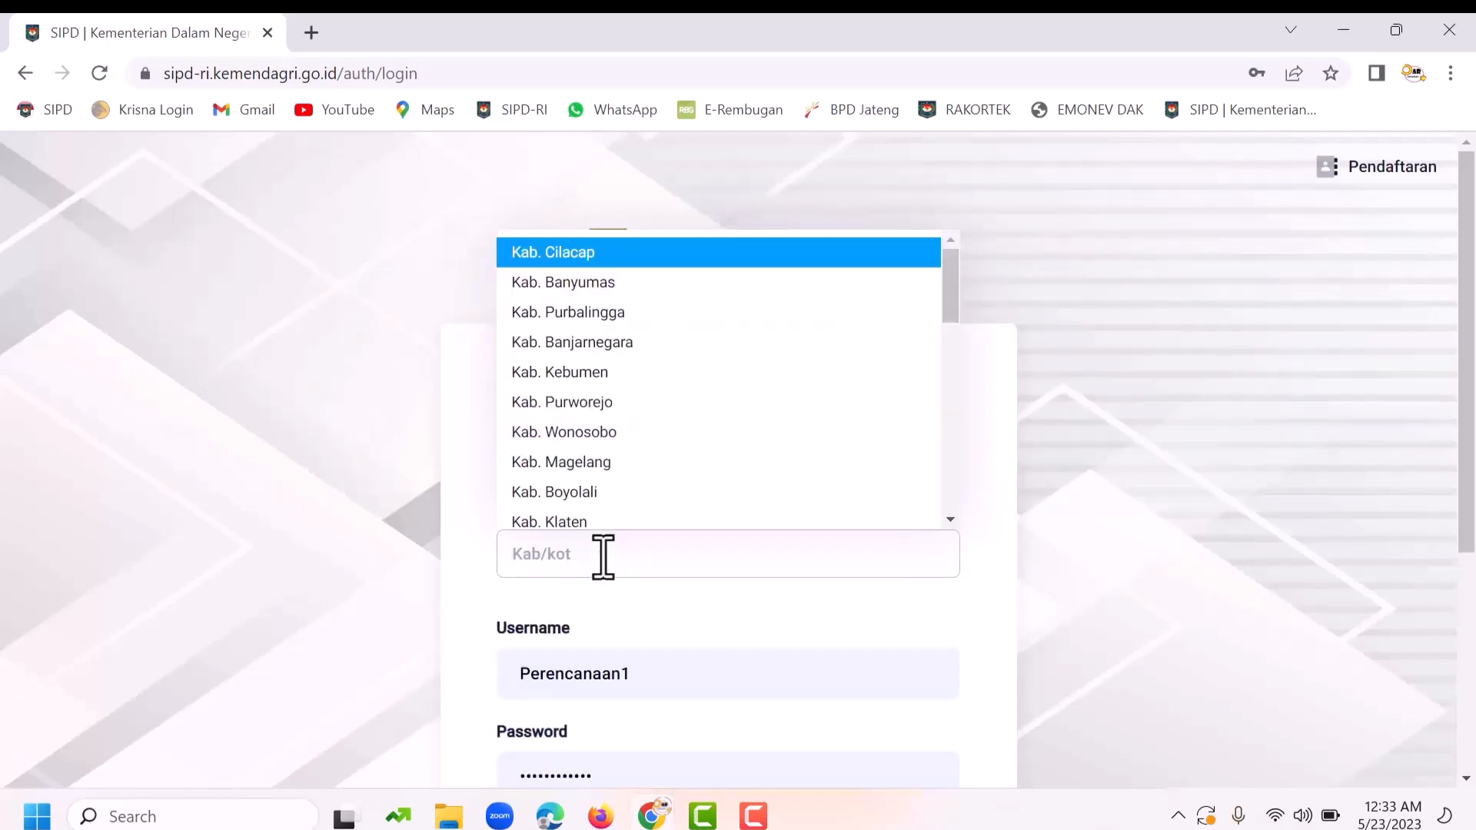
pyautogui.write('pekalo')
pyautogui.click(595, 604)
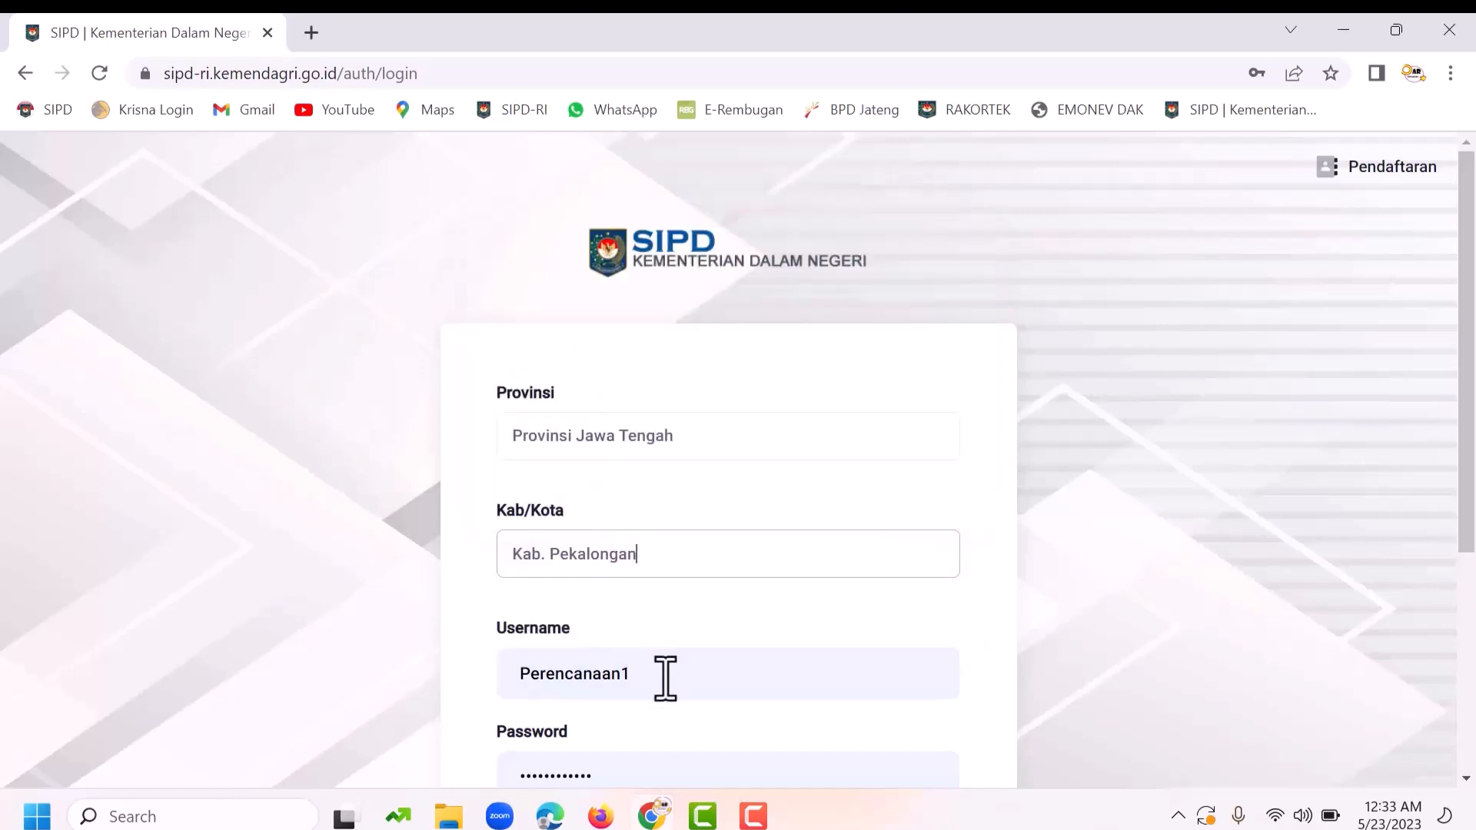
# Step: Replace the username and fill in the saved login credentials from autofill
pyautogui.click(665, 679)
pyautogui.doubleClick(570, 669)
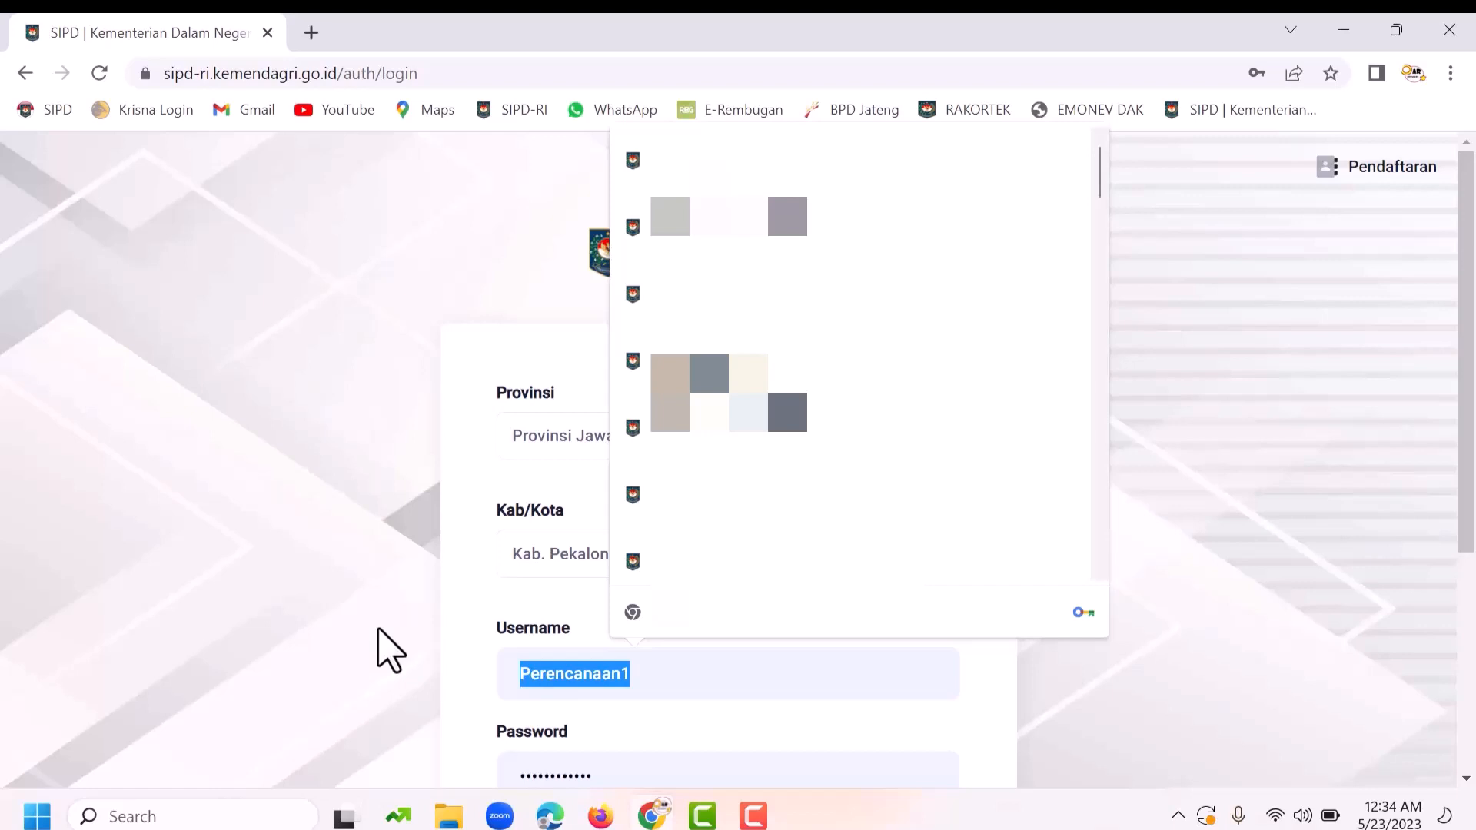
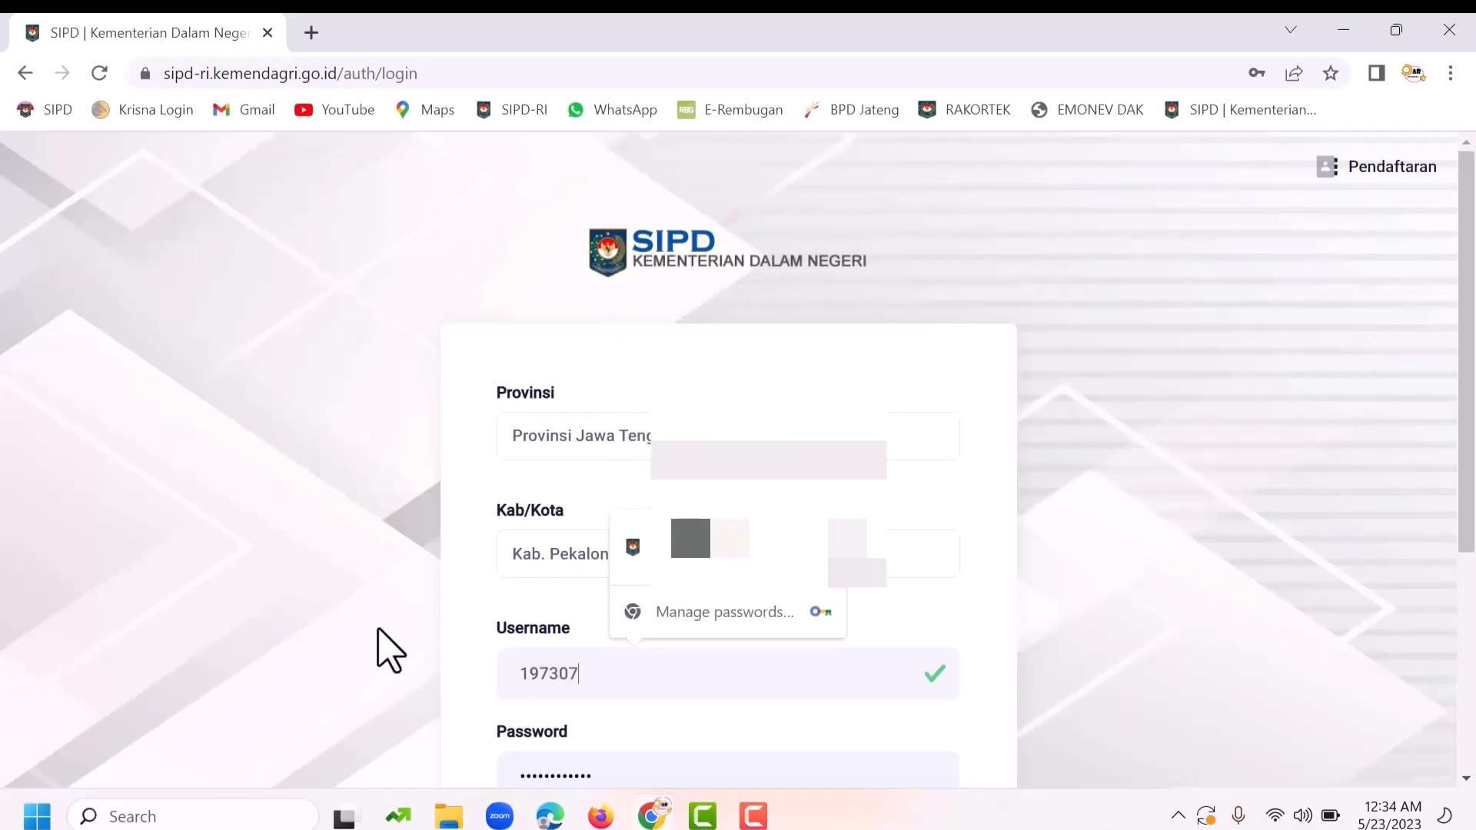
pyautogui.click(768, 562)
pyautogui.scroll(-3, 767, 567)
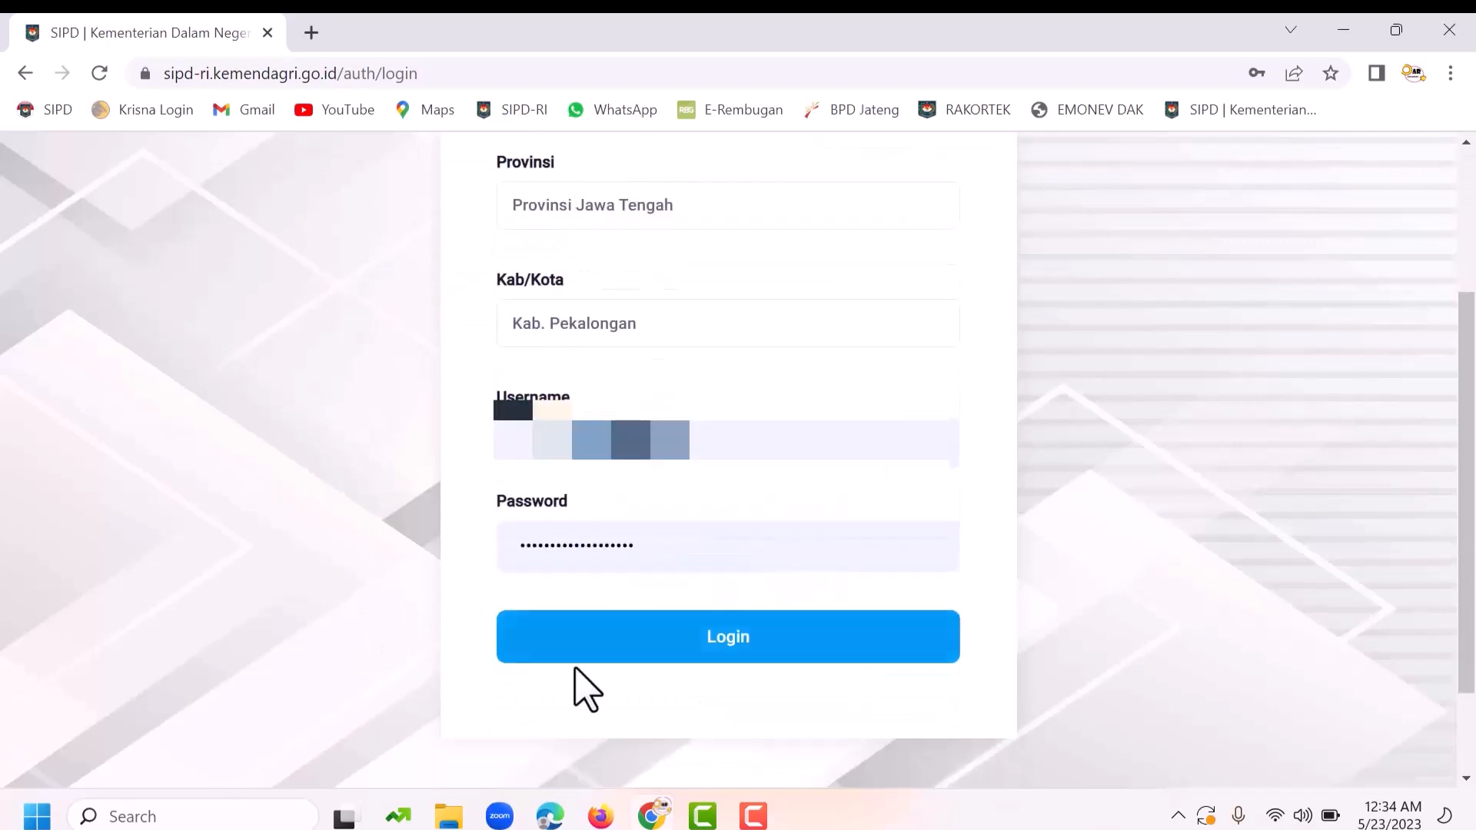
# Step: Submit the login and pass the captcha check
pyautogui.click(636, 649)
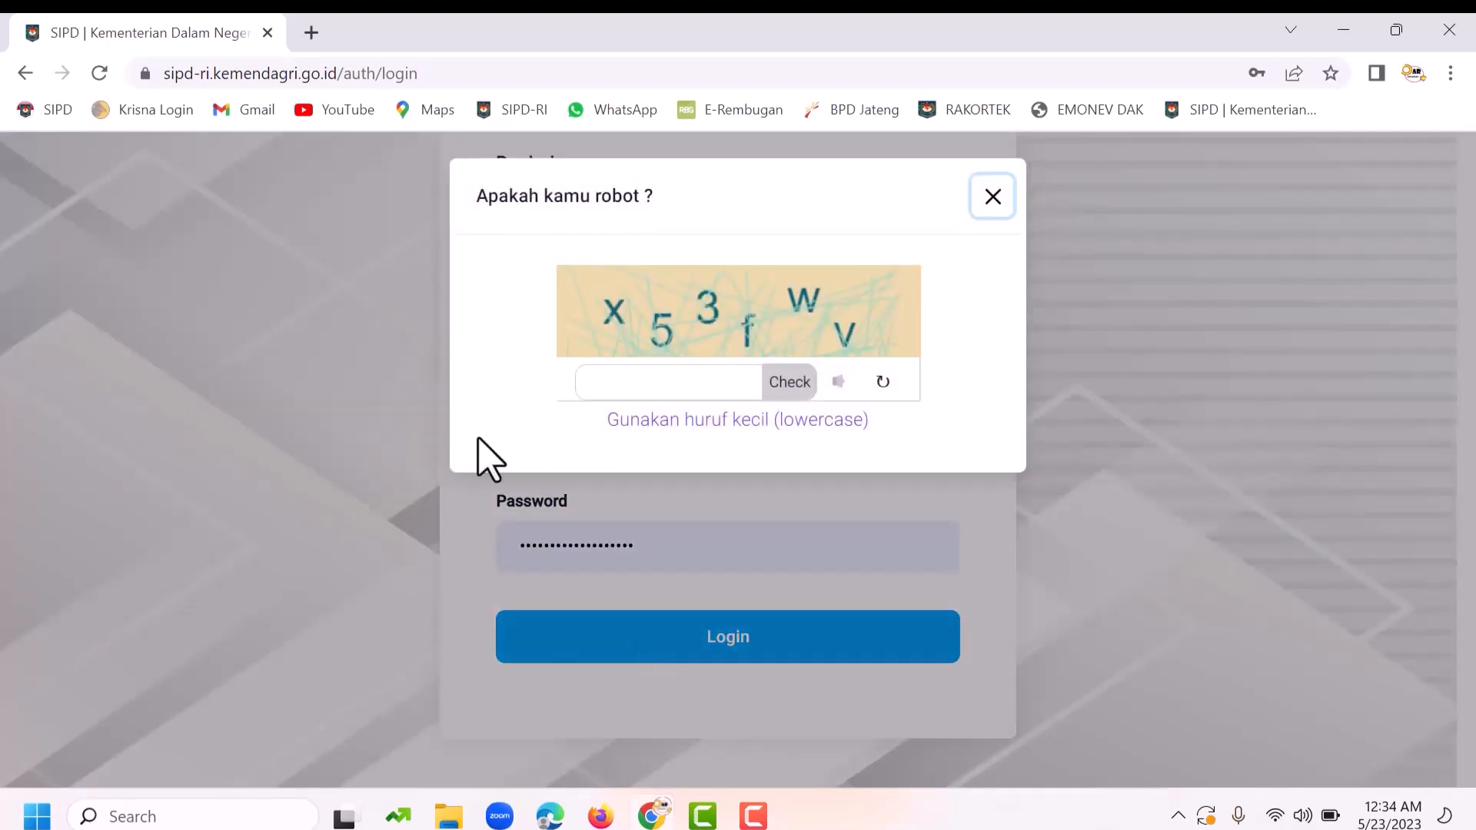
pyautogui.click(642, 391)
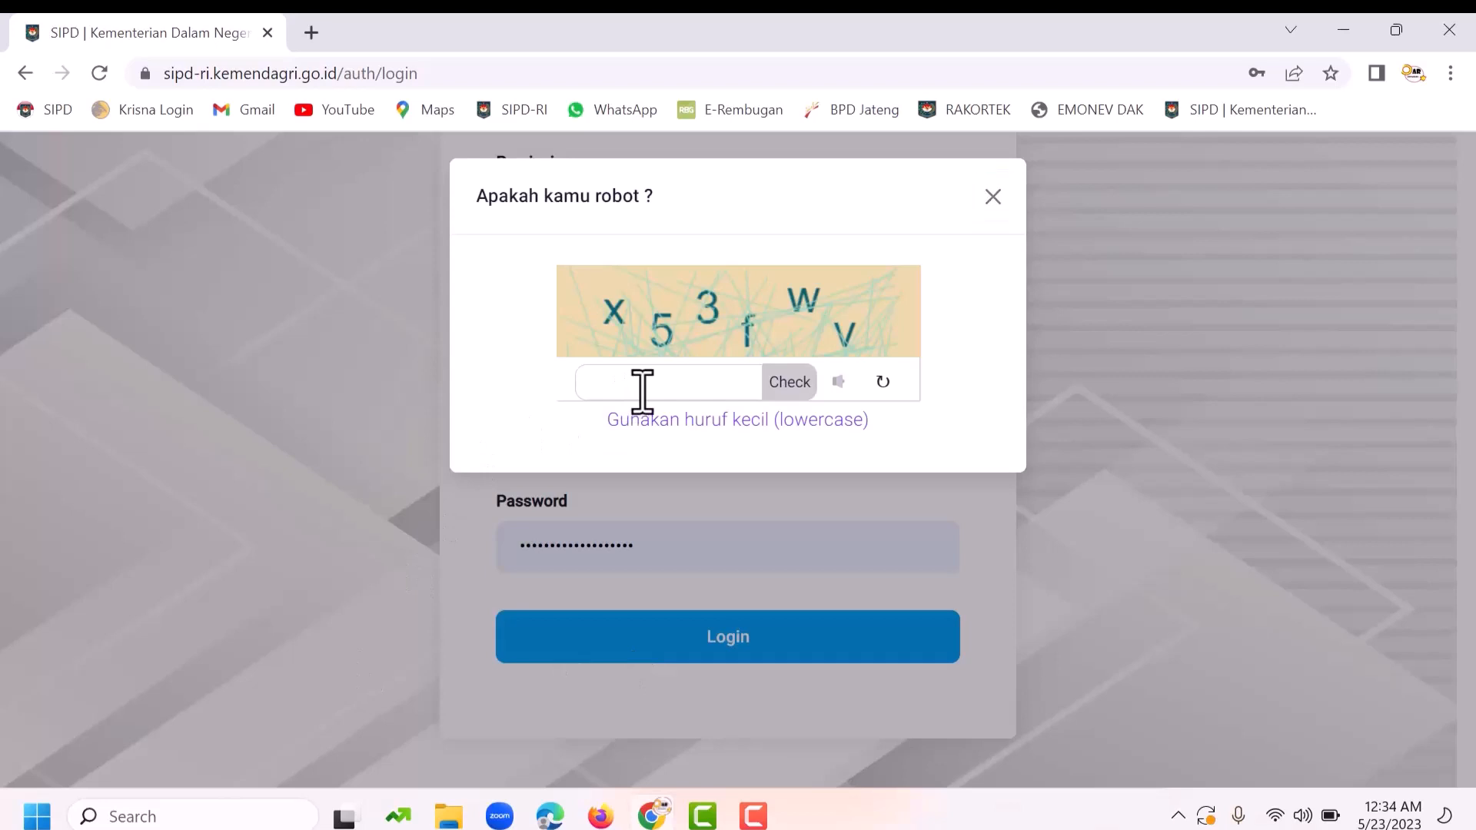
pyautogui.write('x53fwv')
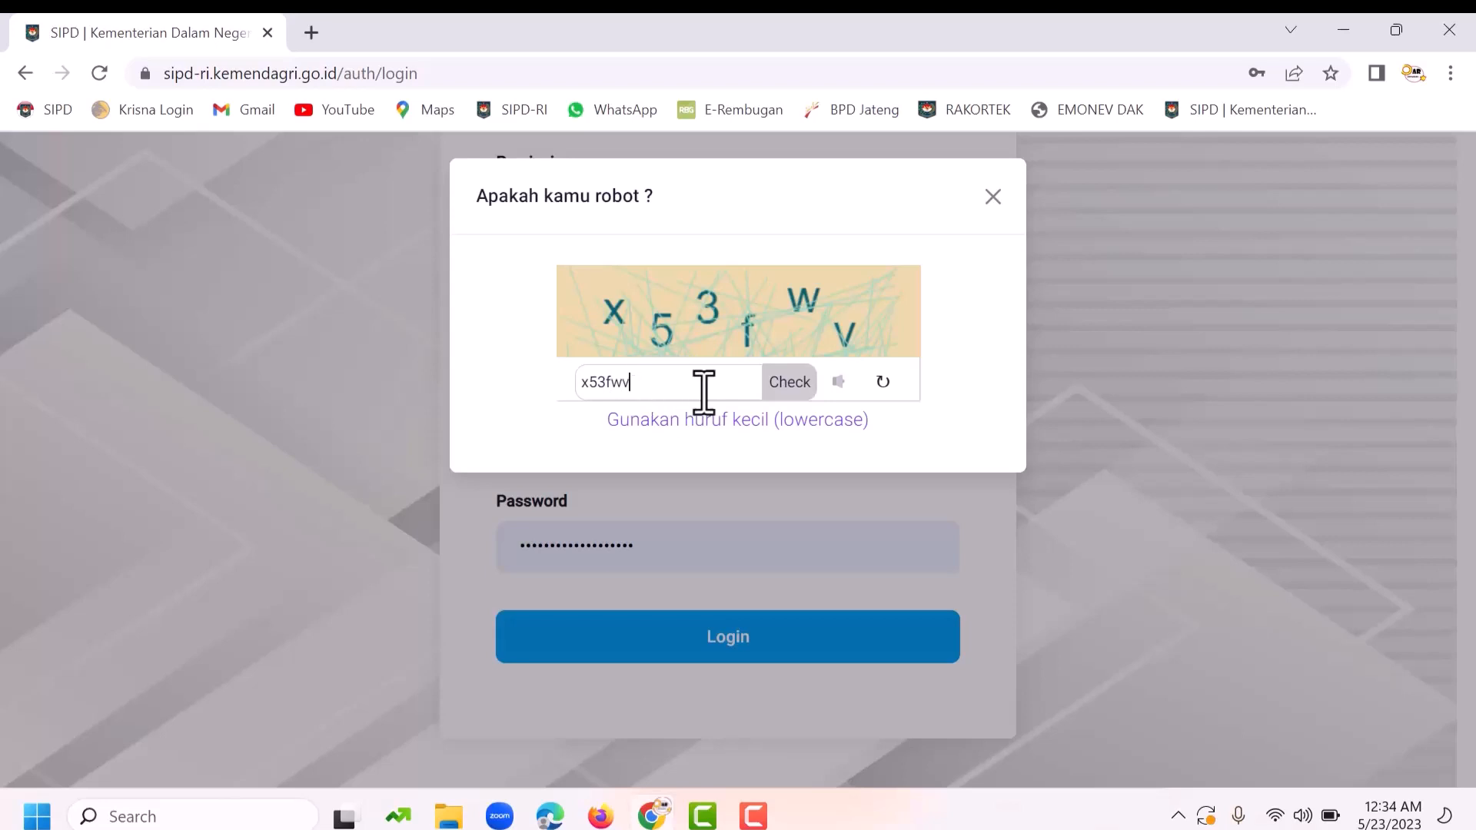
pyautogui.click(779, 392)
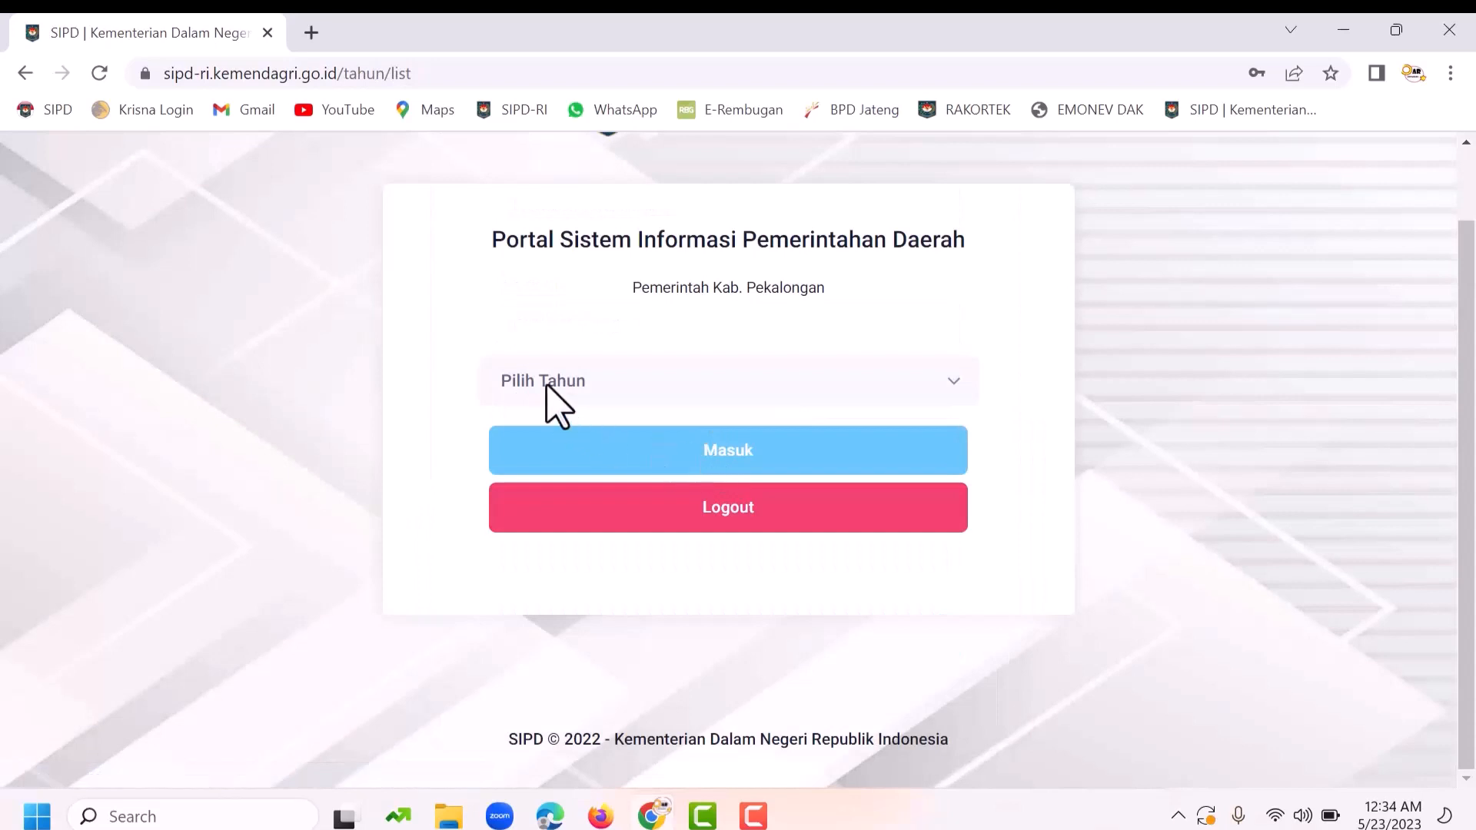
# Step: Enter the system for budget year 2024
pyautogui.click(544, 380)
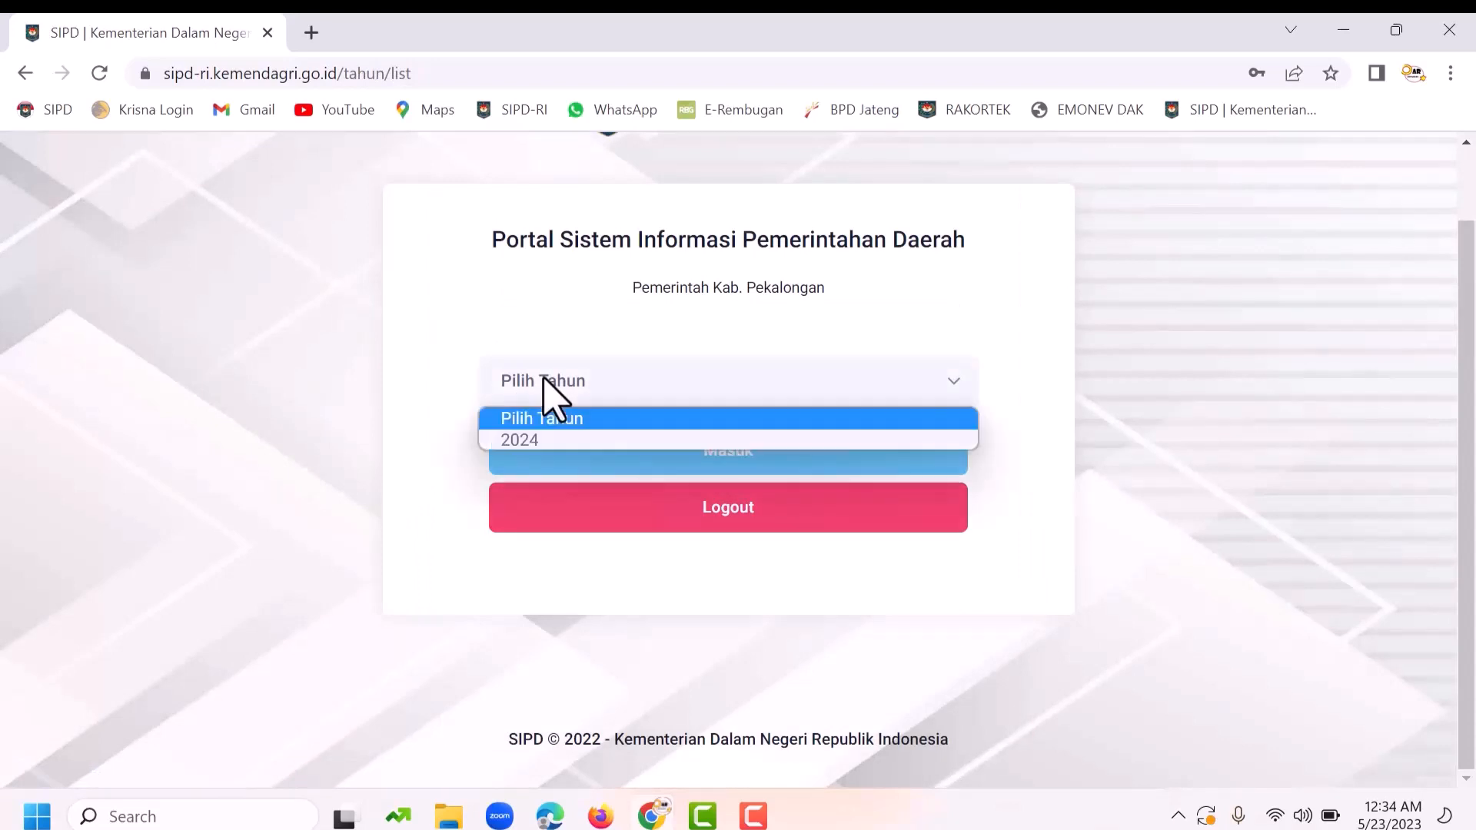
pyautogui.click(555, 442)
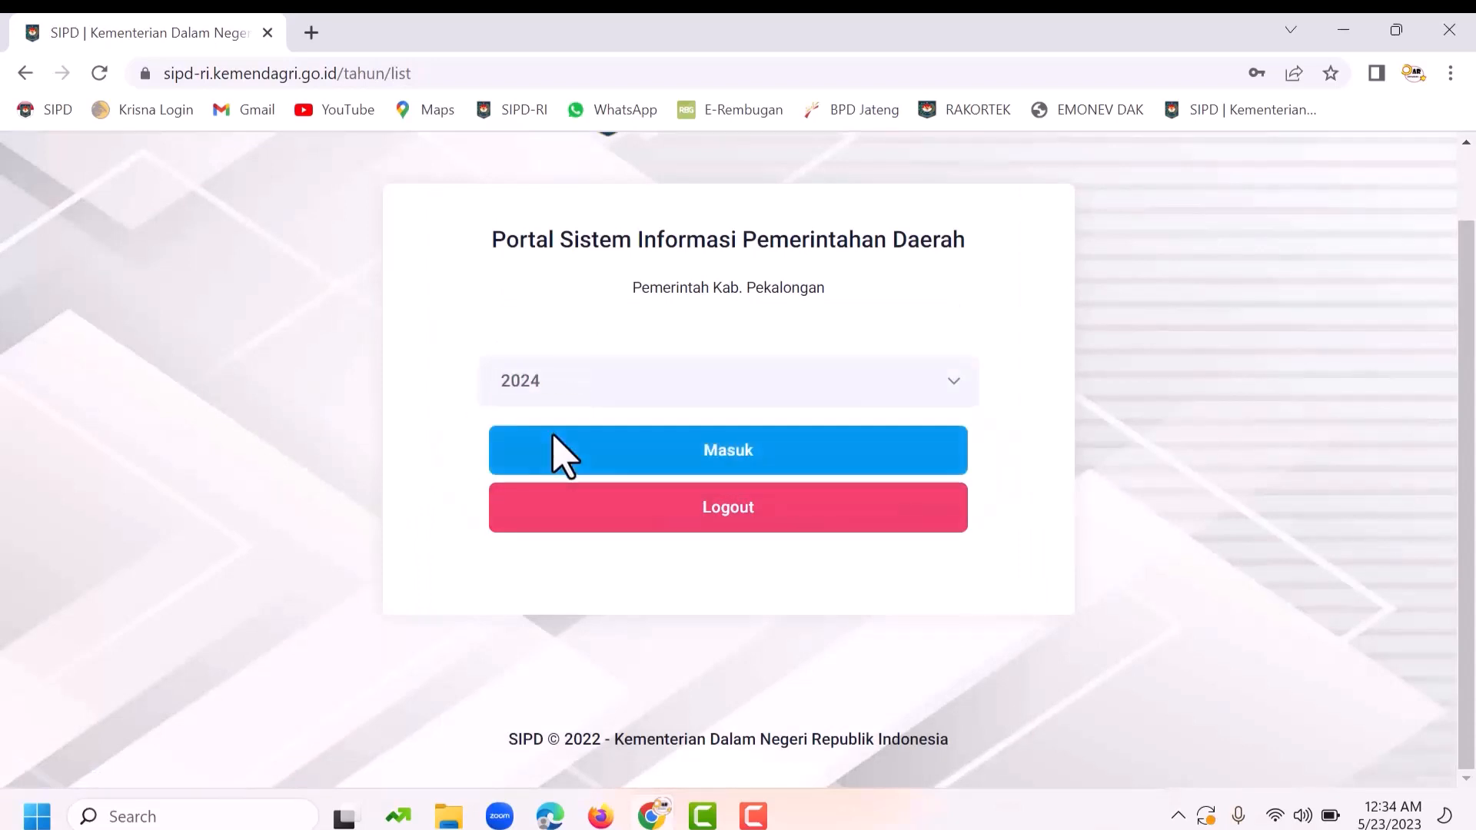
pyautogui.click(739, 471)
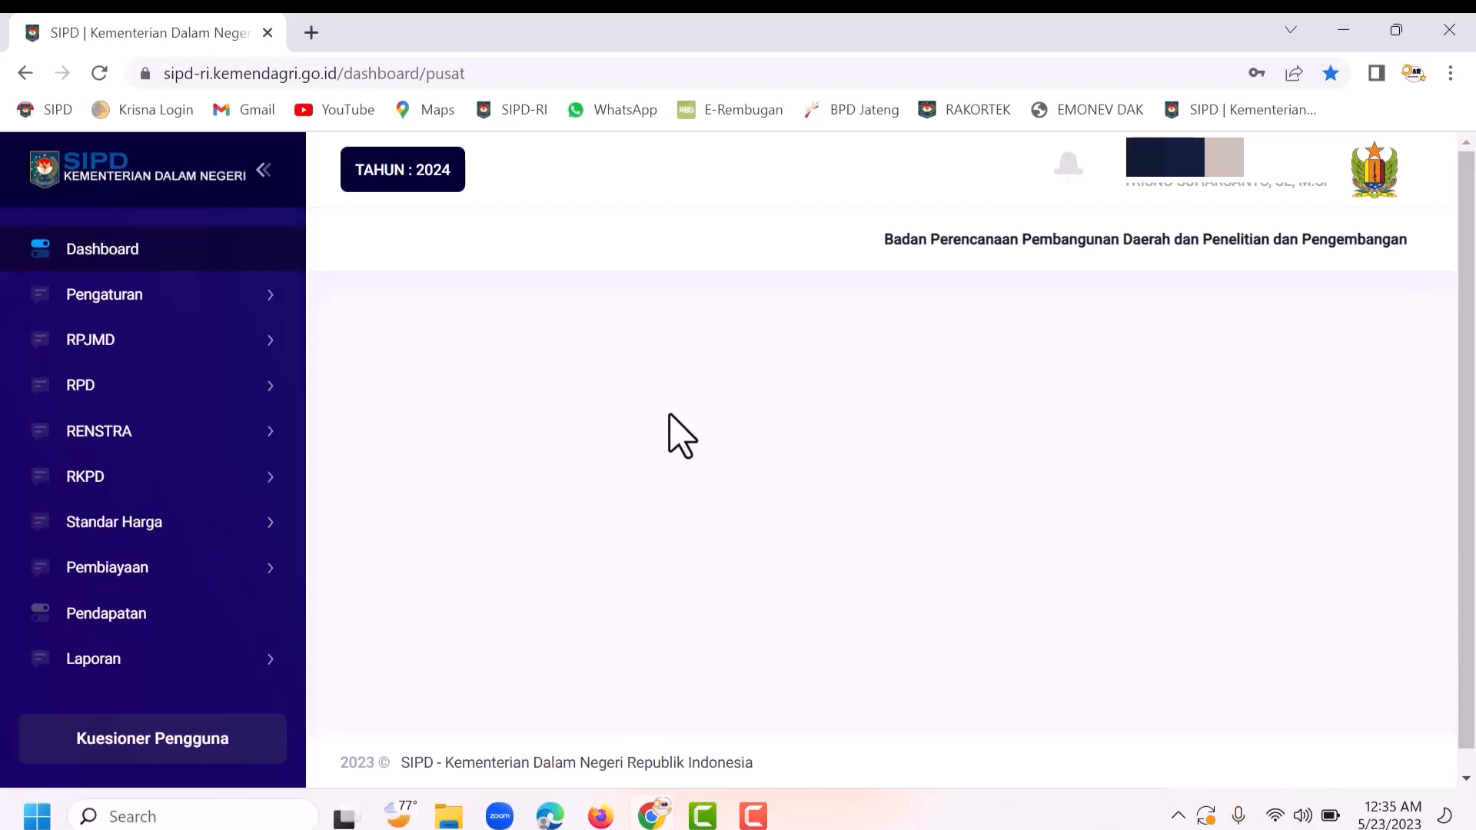
# Step: Open the SKPD user list under the settings and user management menus
pyautogui.click(174, 301)
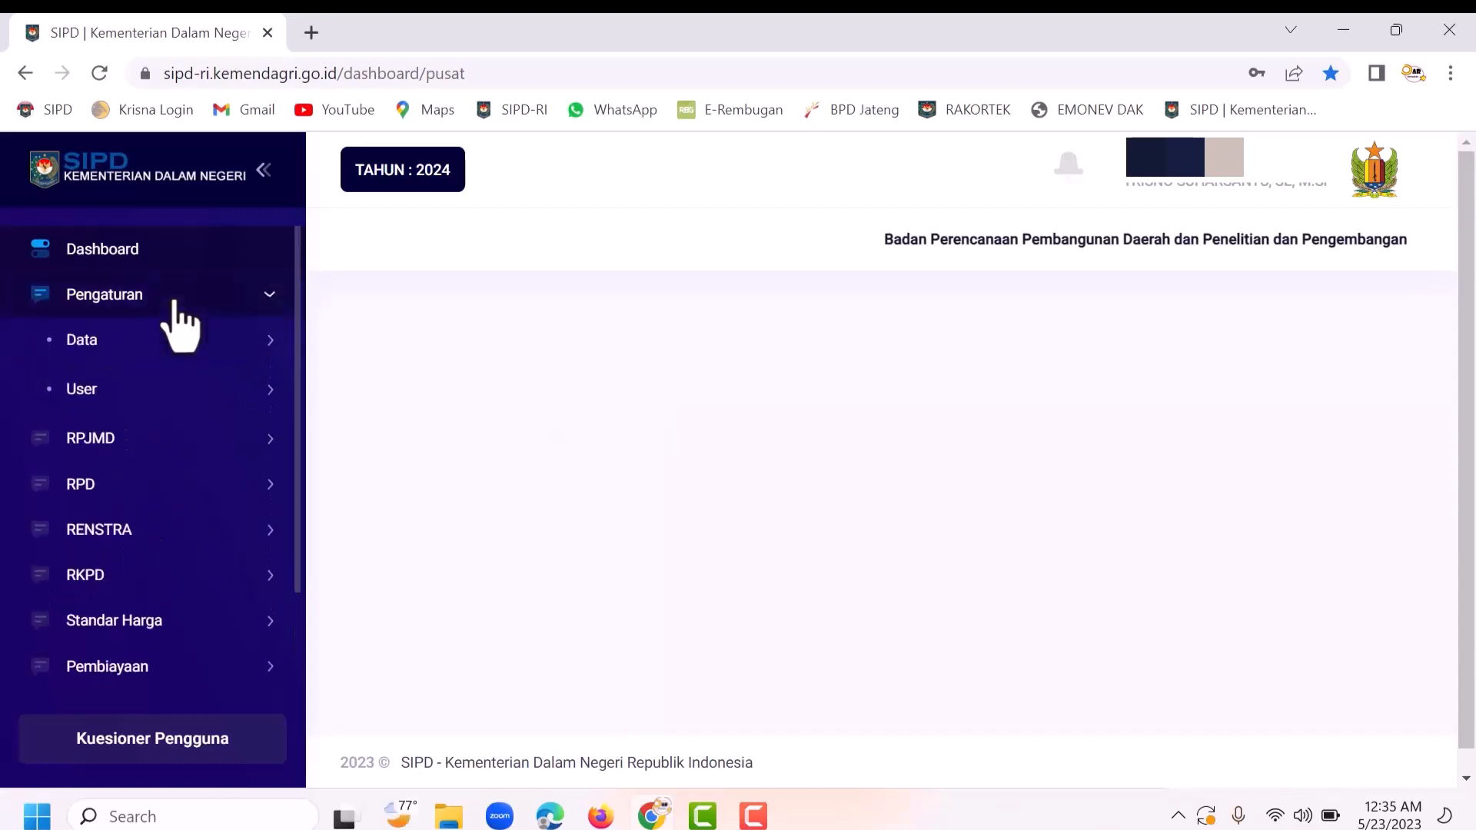
pyautogui.click(156, 401)
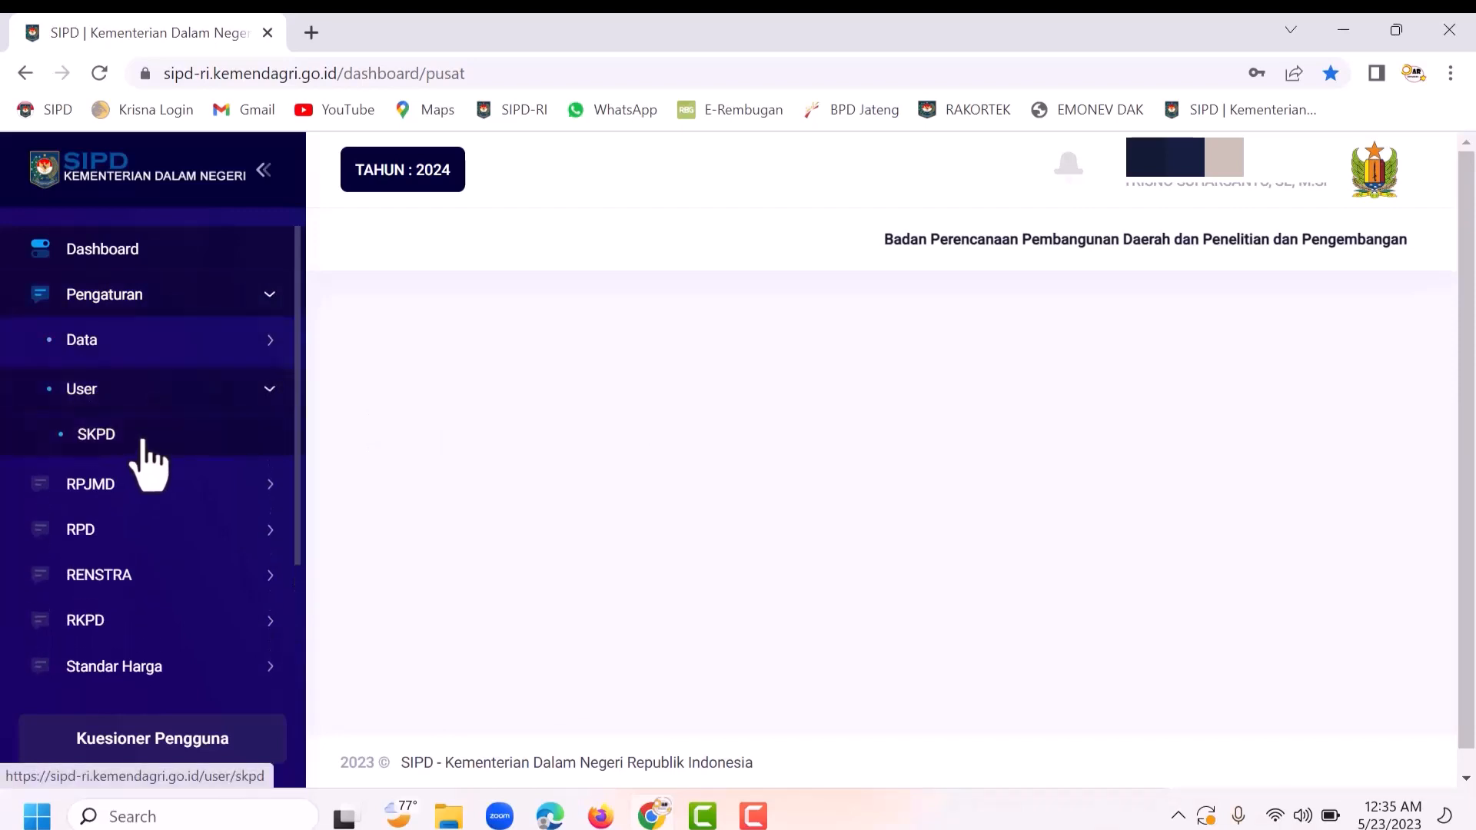
pyautogui.click(143, 445)
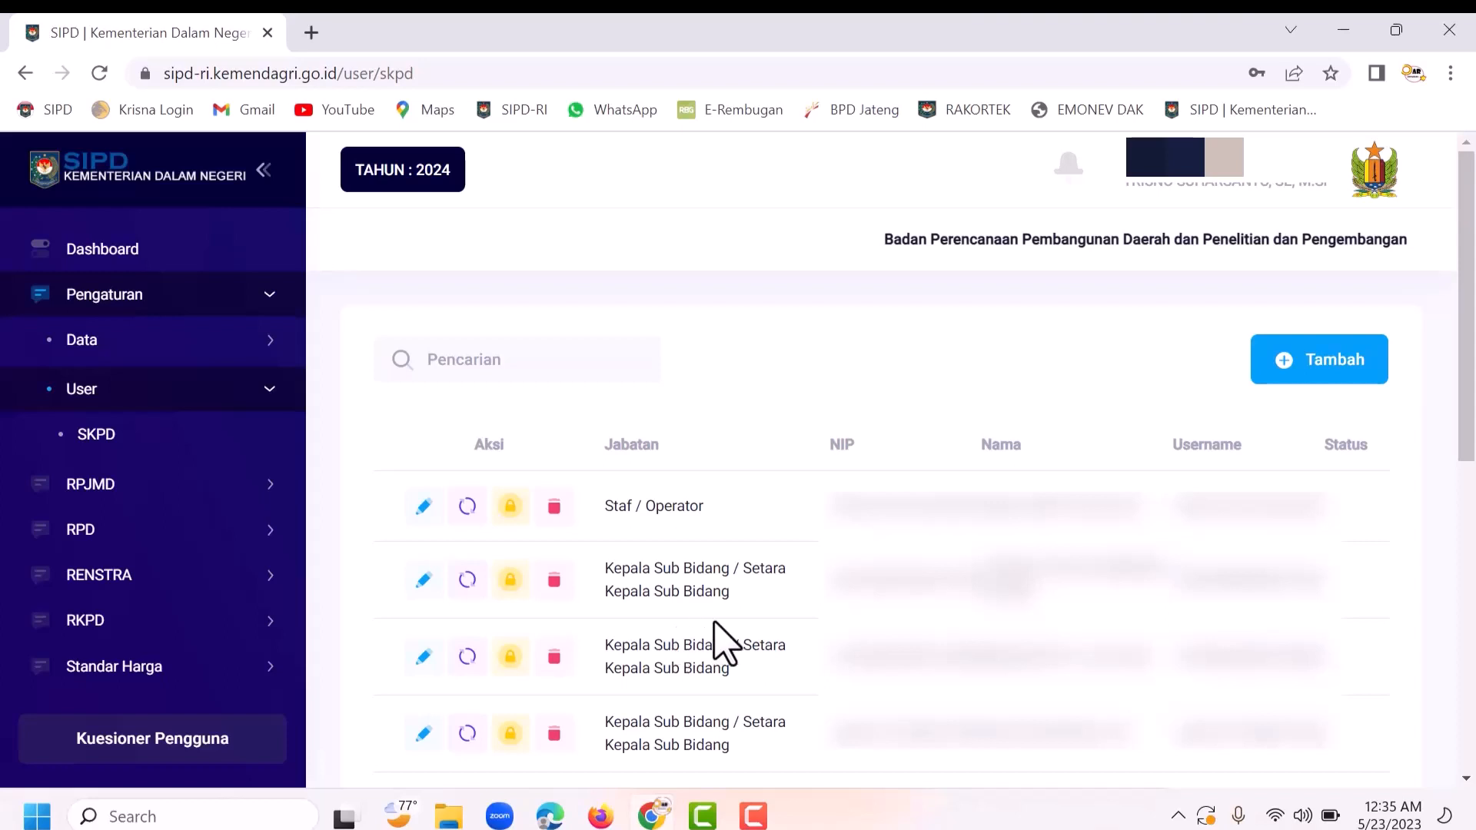
# Step: Start a Tambah User SKPD form, then cancel it without choosing a Jabatan
pyautogui.click(1328, 369)
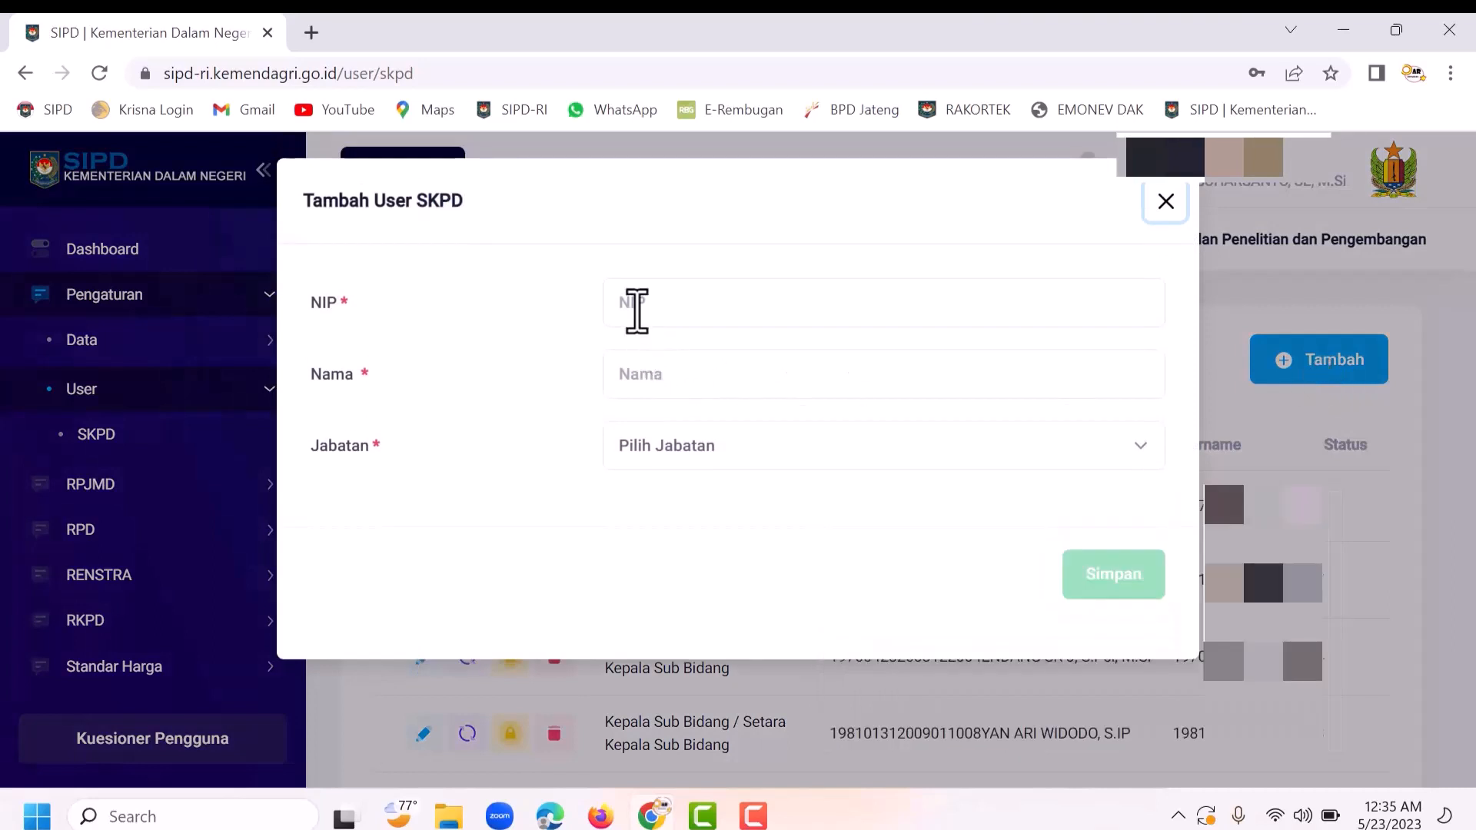
pyautogui.click(636, 311)
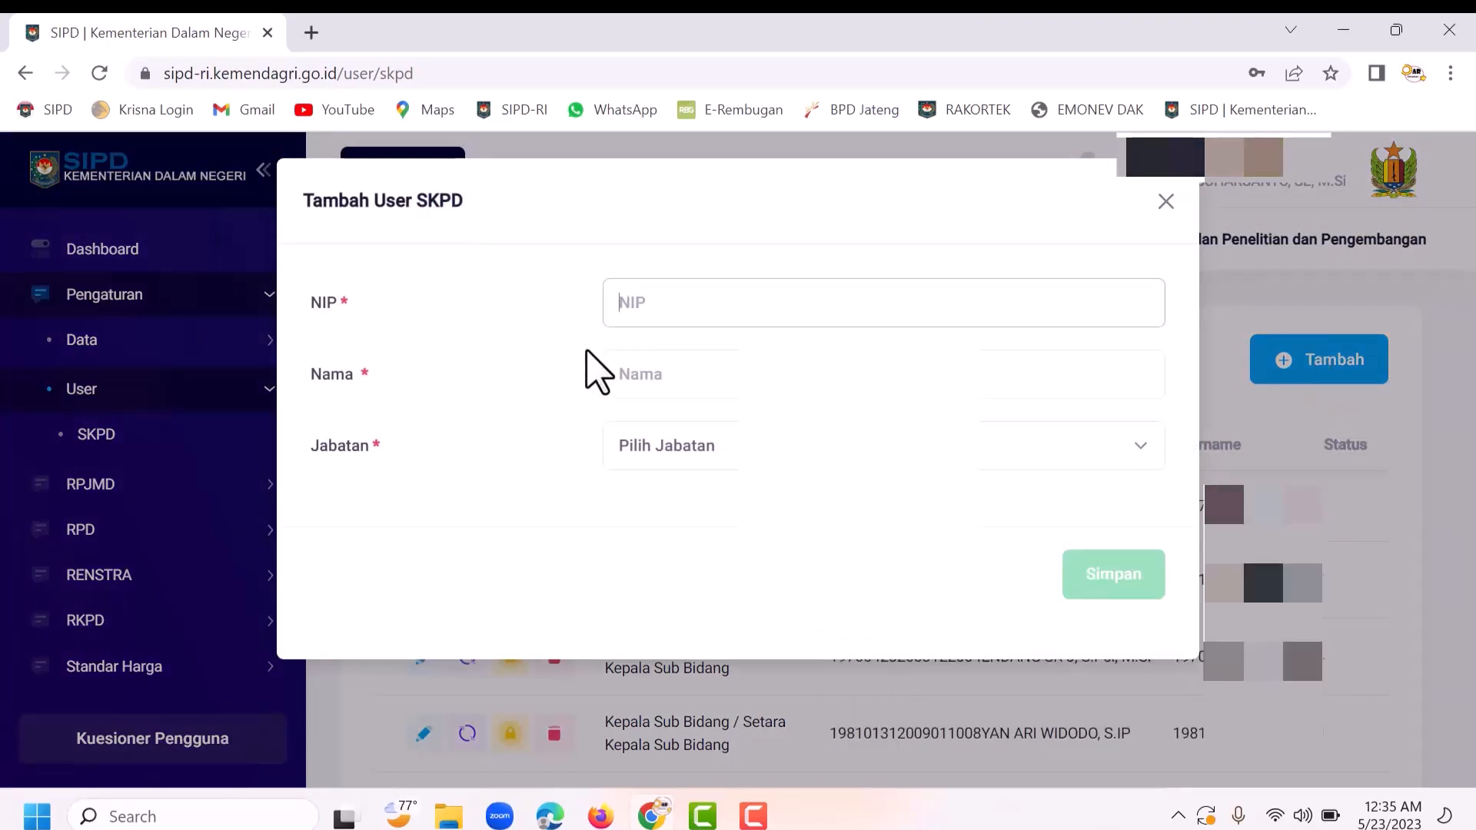
pyautogui.click(643, 462)
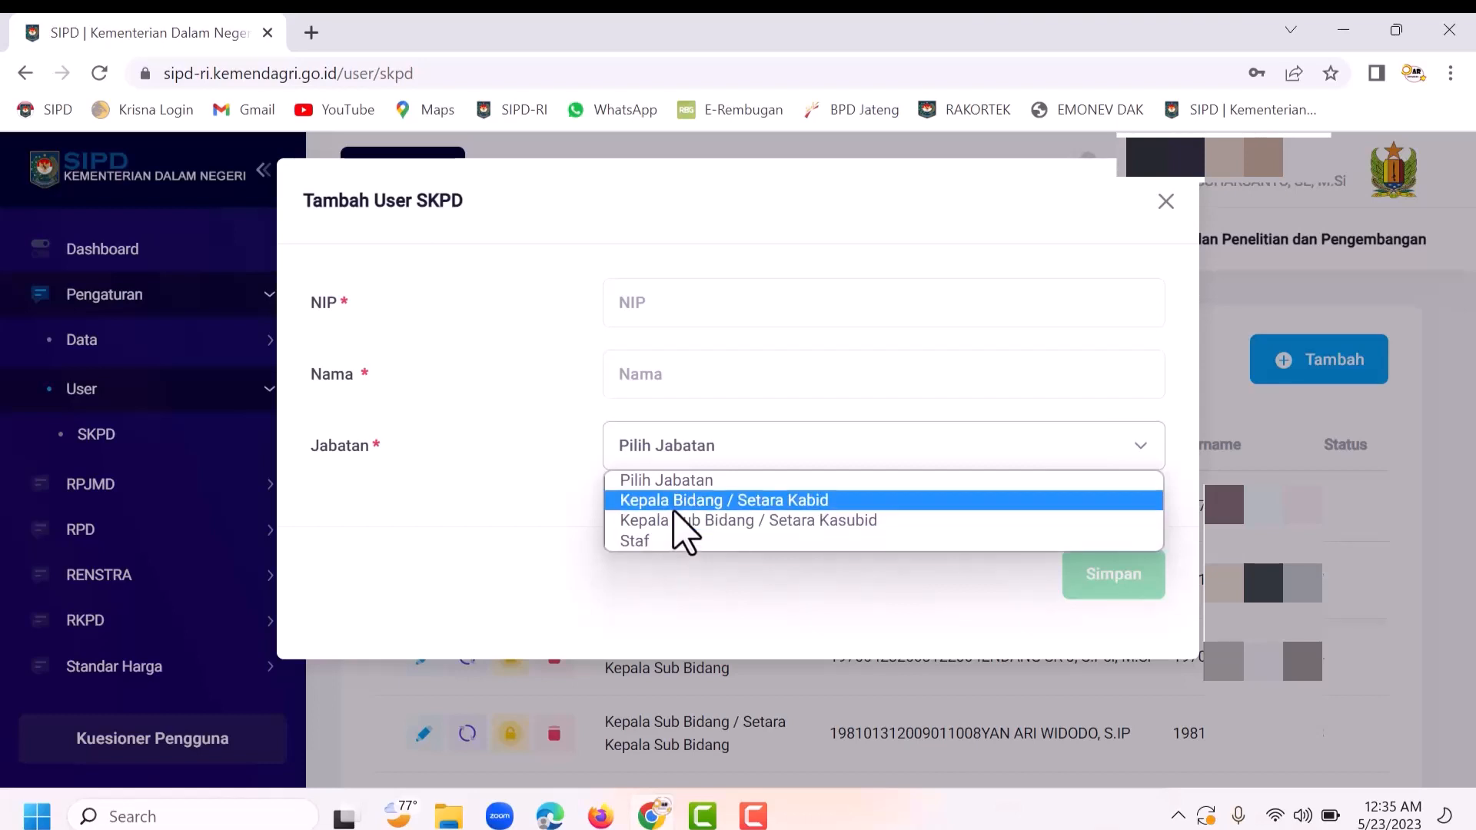
pyautogui.click(558, 501)
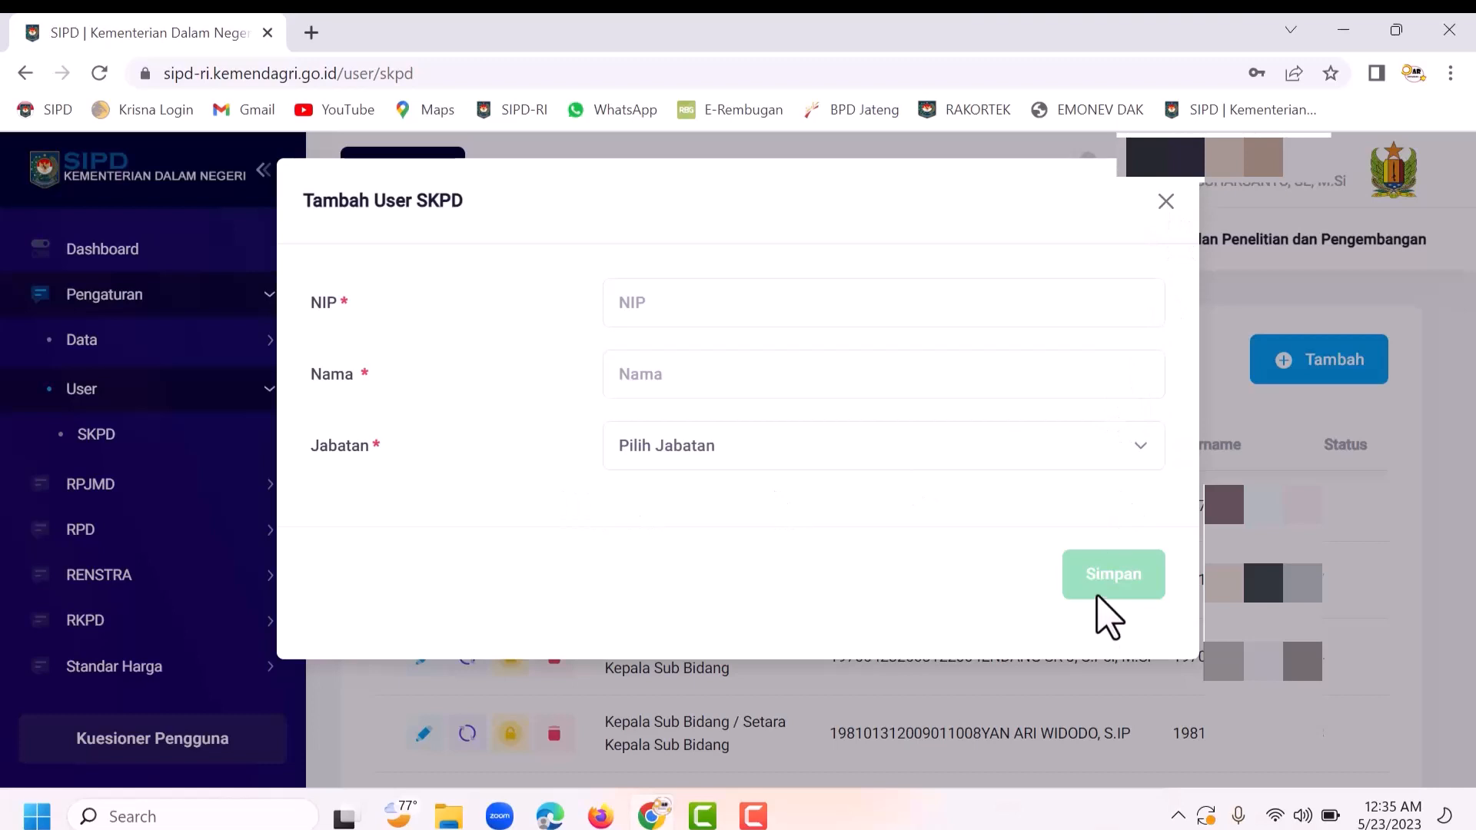
pyautogui.click(1165, 202)
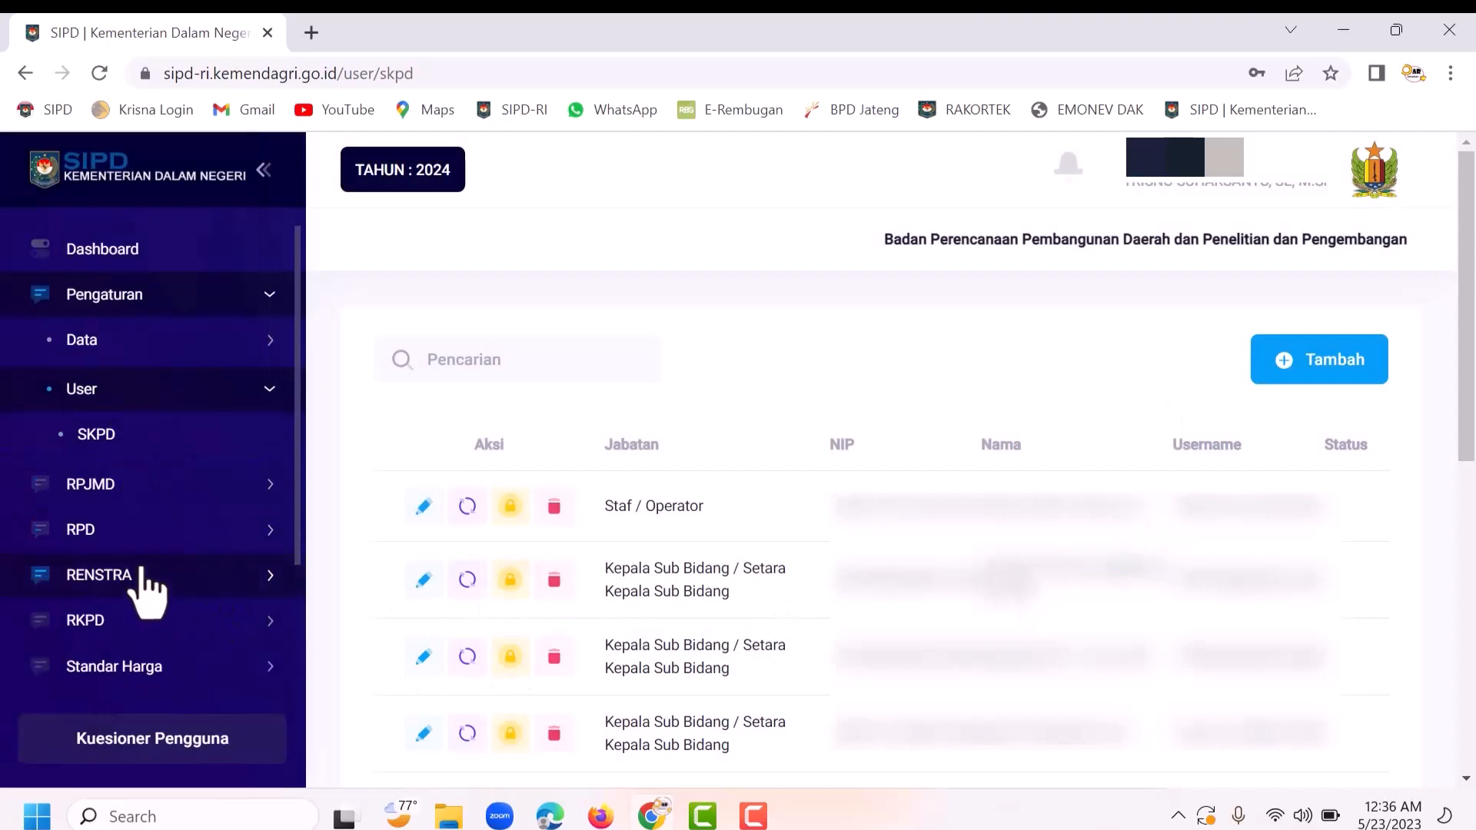
# Step: Open RKPD > RENJA and scroll to the program 5.01.02 sub-kegiatan table
pyautogui.scroll(-3, 146, 590)
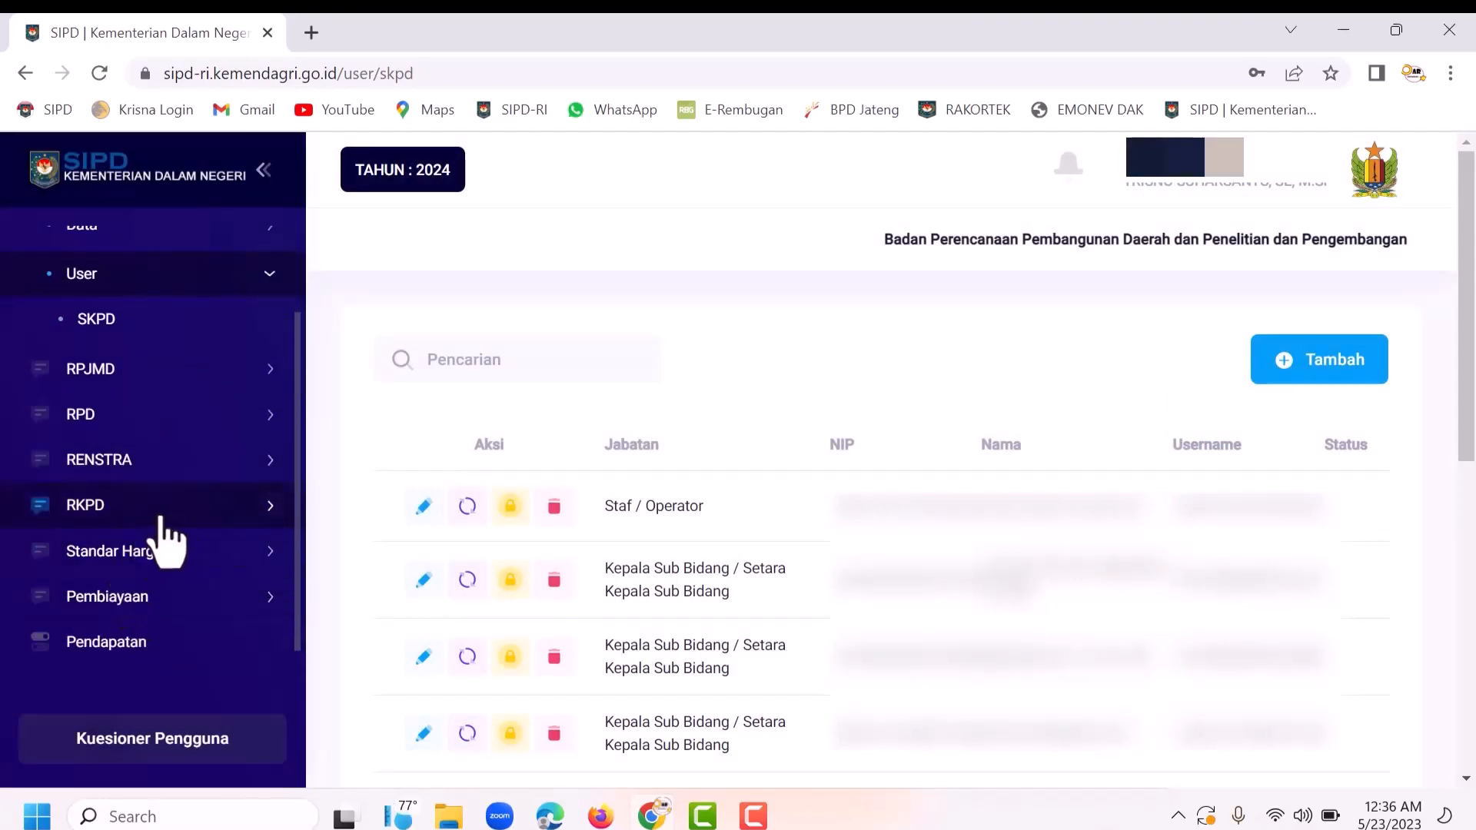
pyautogui.click(161, 516)
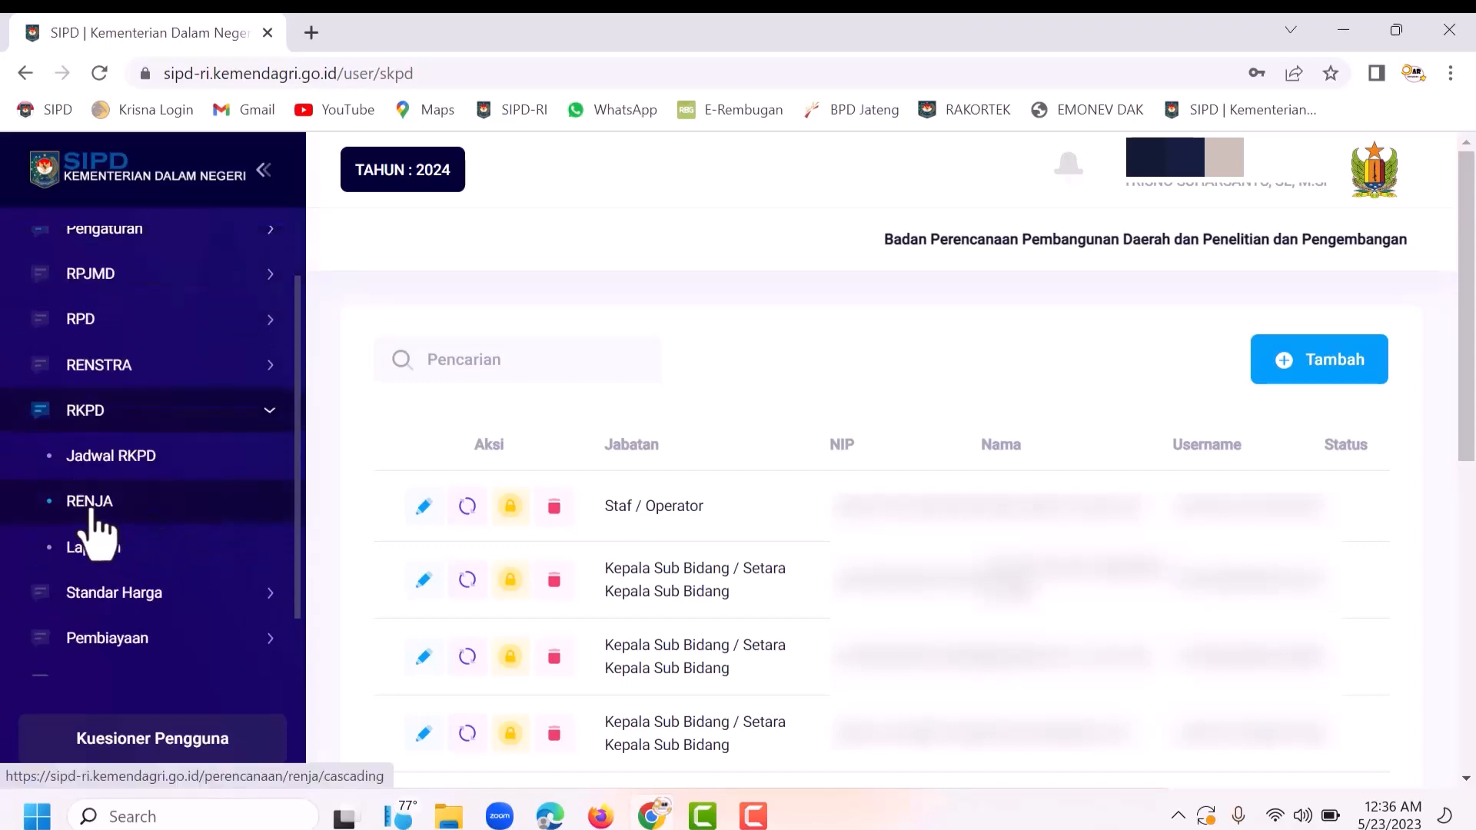
pyautogui.click(91, 512)
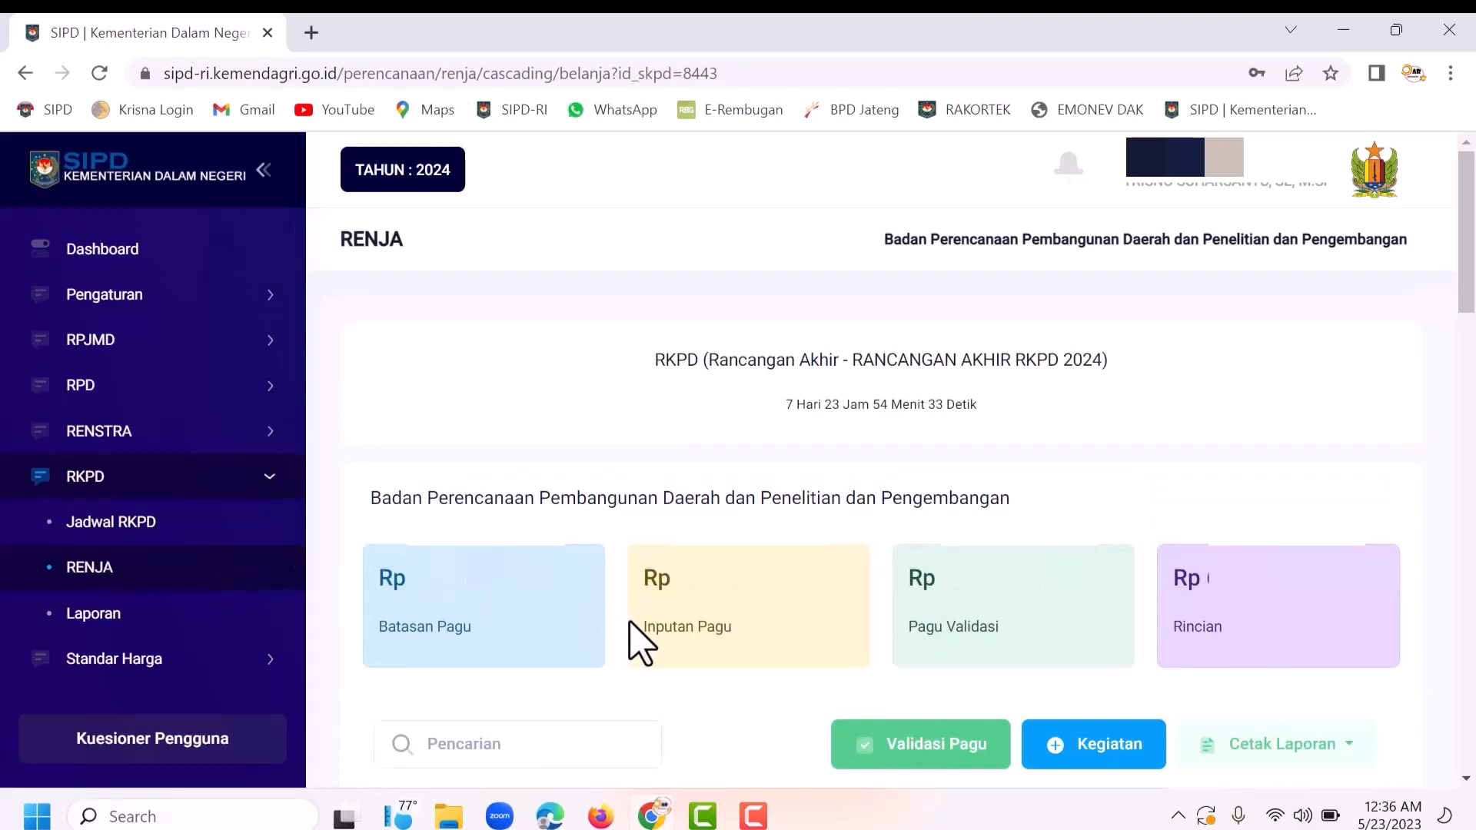
pyautogui.scroll(-1, 642, 646)
pyautogui.scroll(-1, 642, 646)
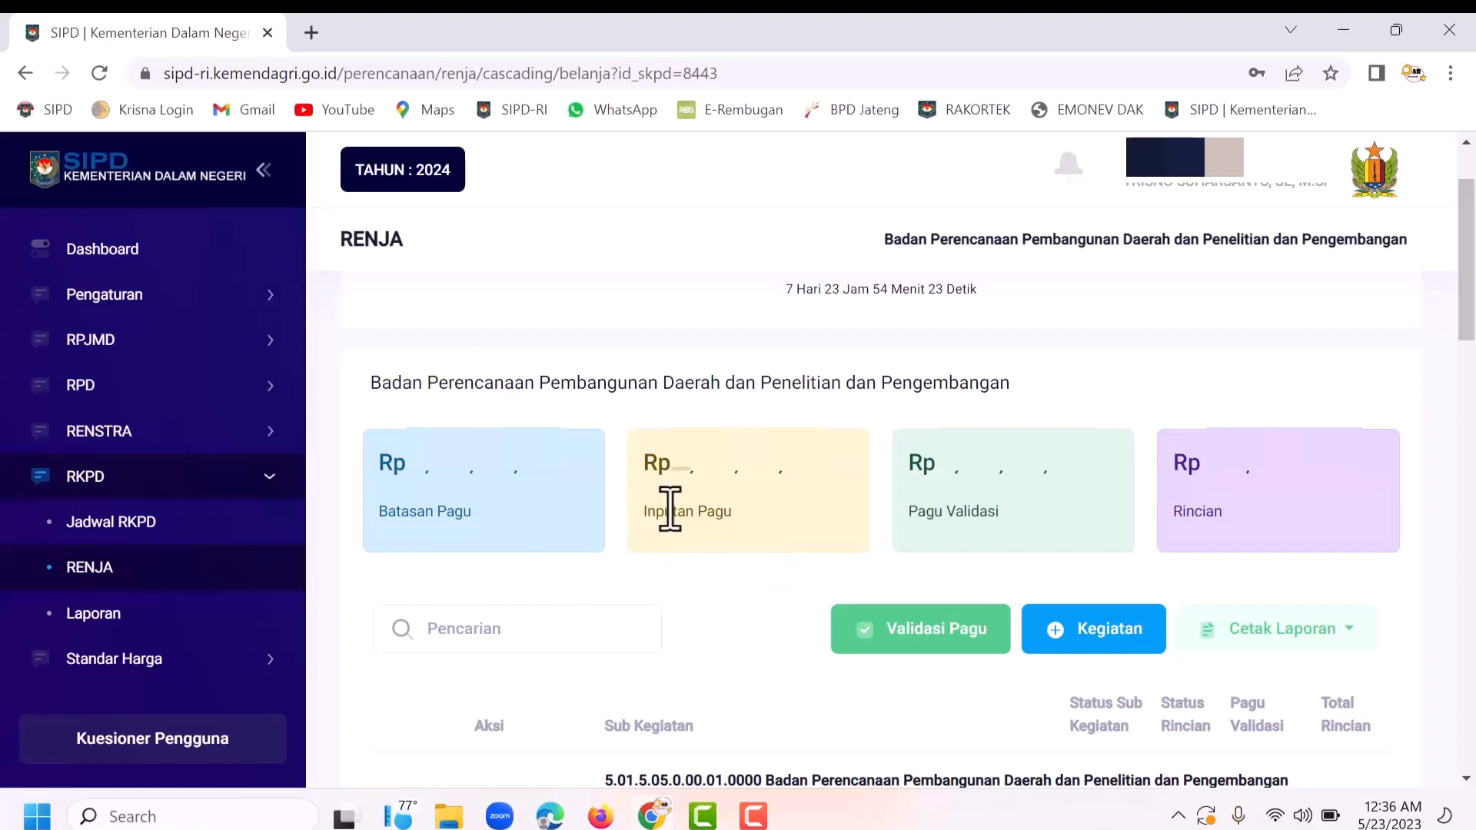
pyautogui.scroll(-6, 685, 608)
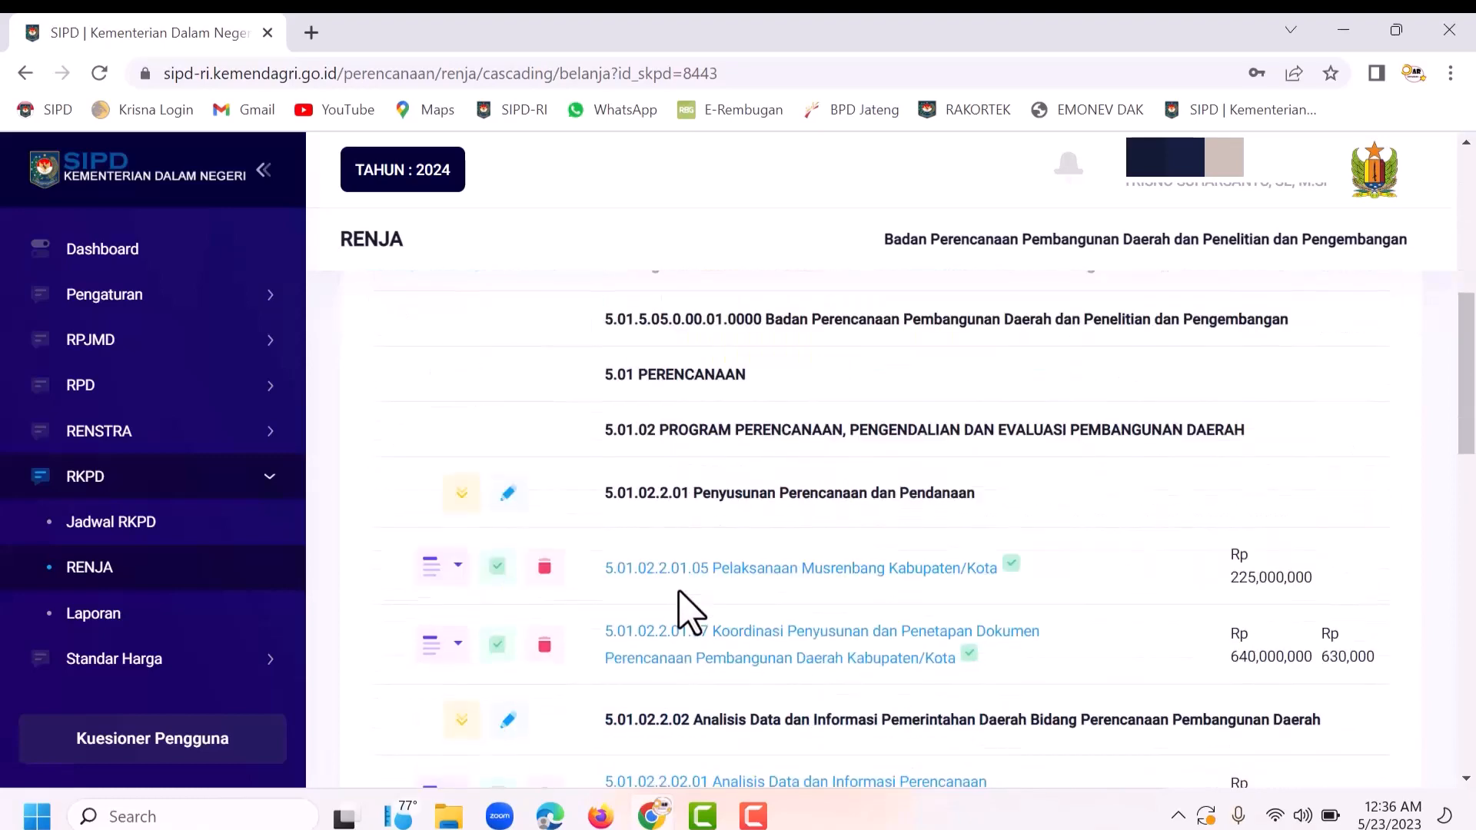
pyautogui.scroll(-2, 679, 600)
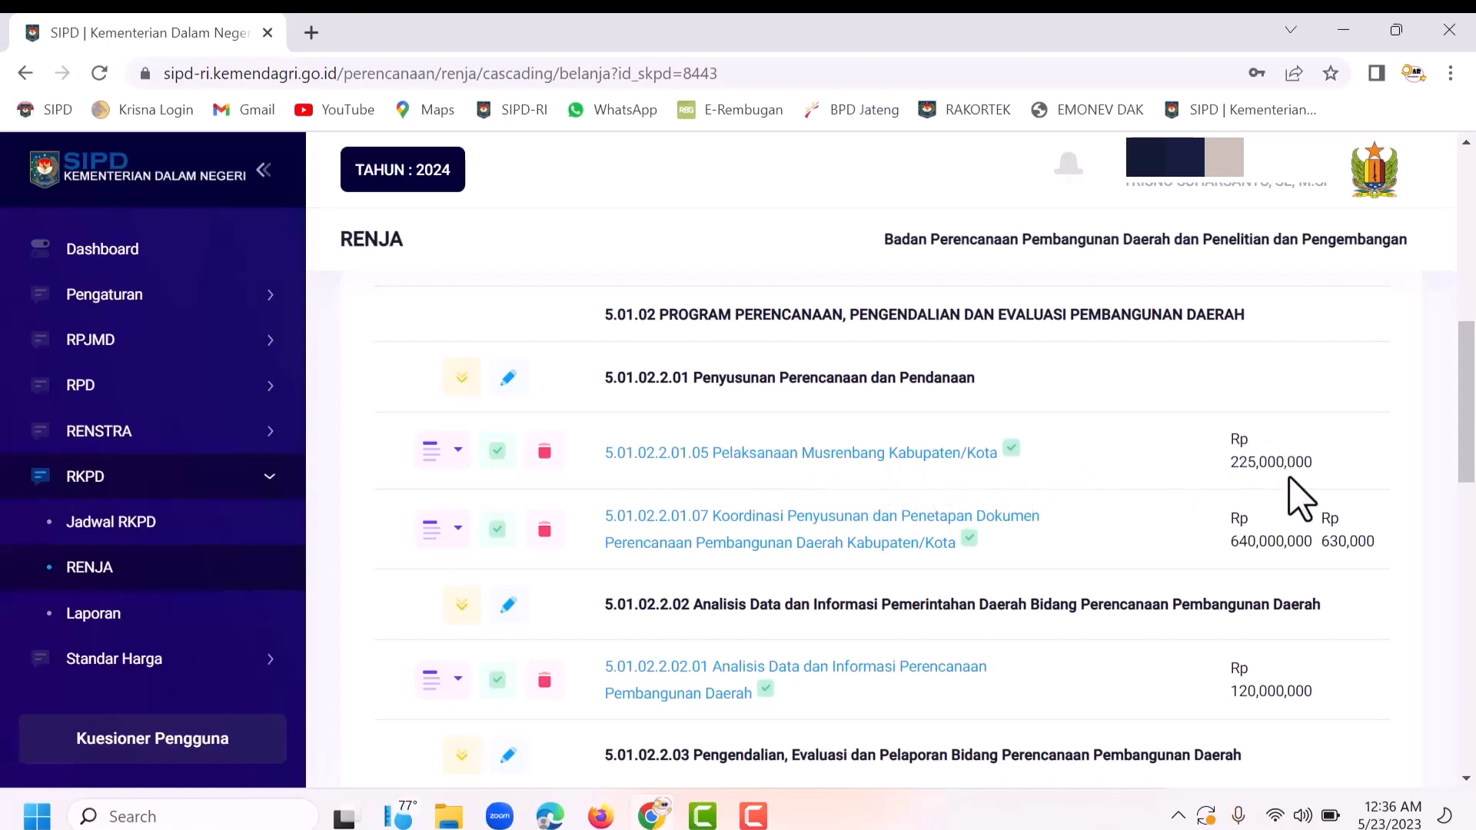
# Step: Open Set Operator for the Pelaksanaan Musrenbang Kabupaten/Kota sub-kegiatan
pyautogui.click(458, 454)
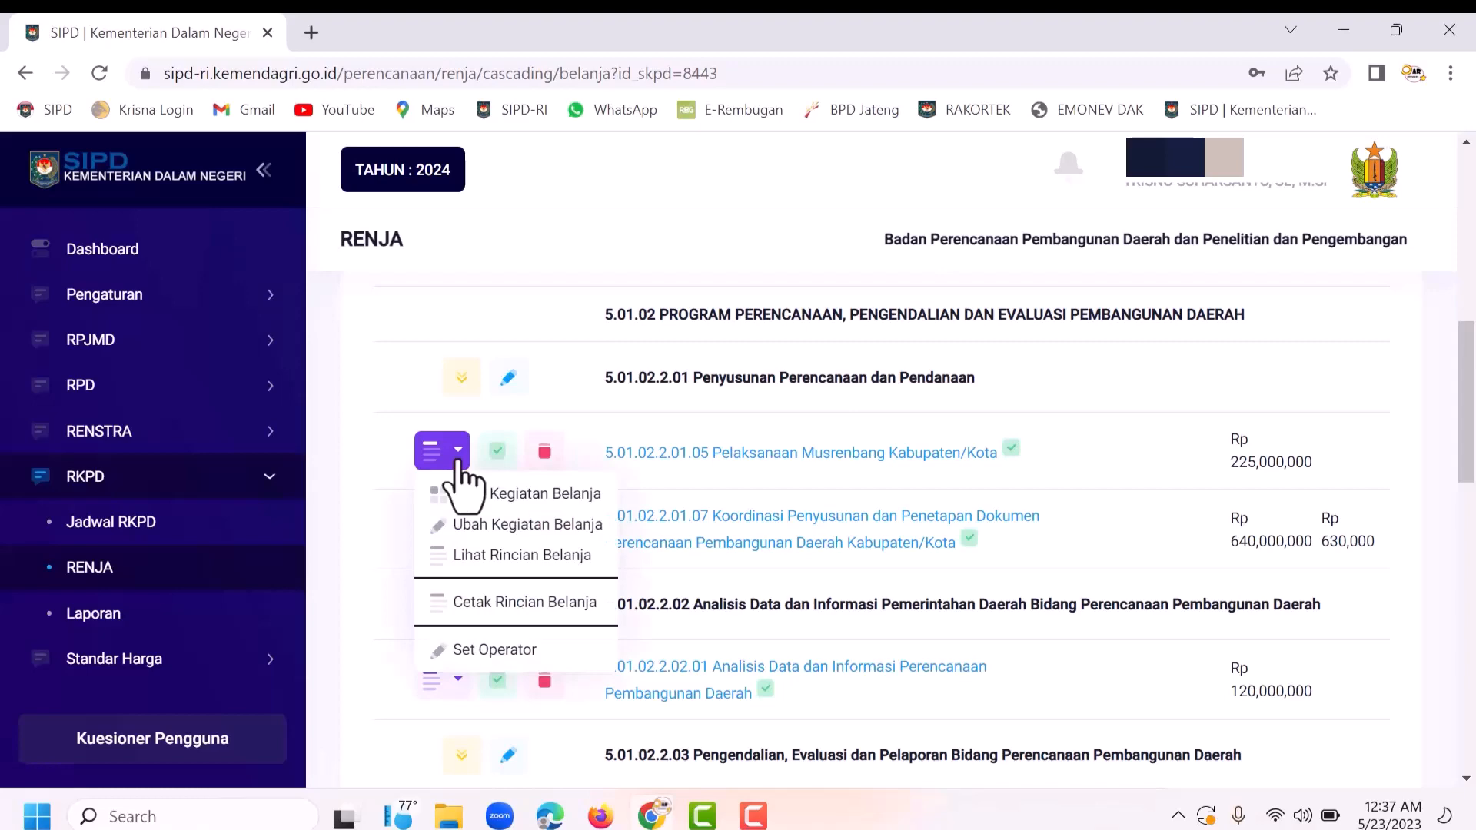
pyautogui.click(496, 652)
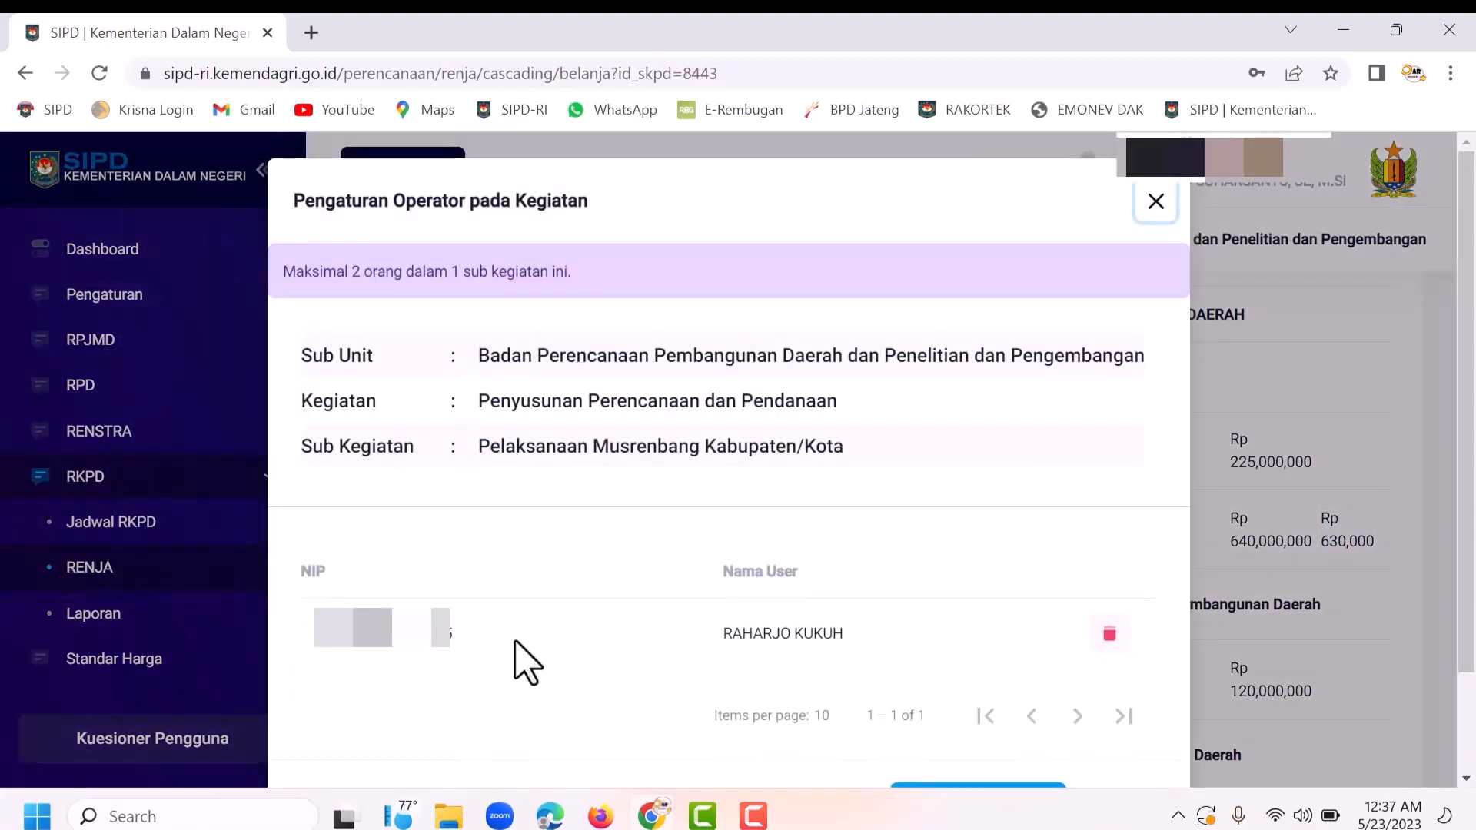
pyautogui.scroll(-1, 517, 659)
pyautogui.scroll(-1, 527, 663)
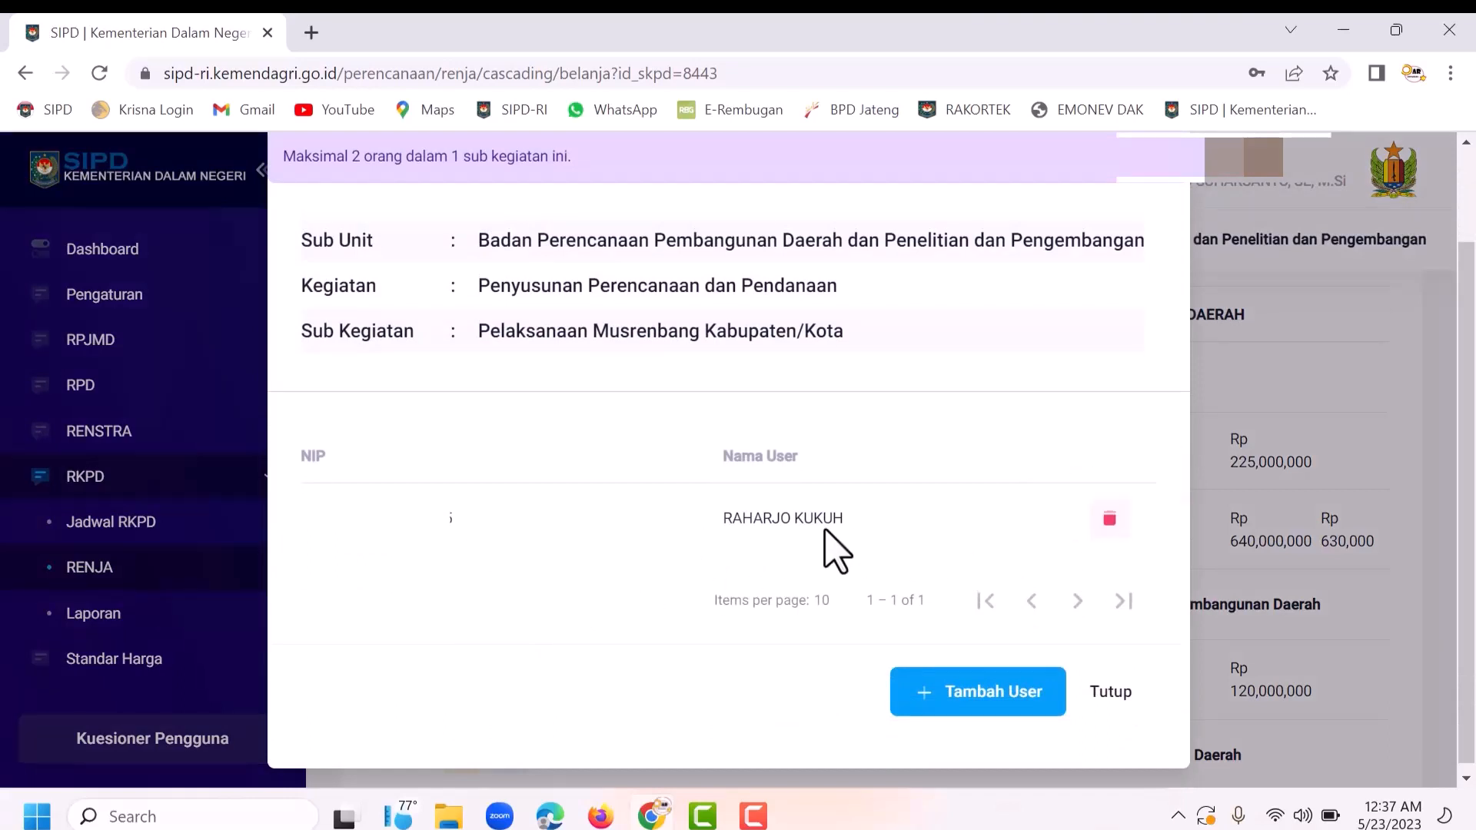
# Step: Add a staff member as the second operator and close both operator dialogs
pyautogui.click(965, 696)
pyautogui.scroll(-1, 692, 650)
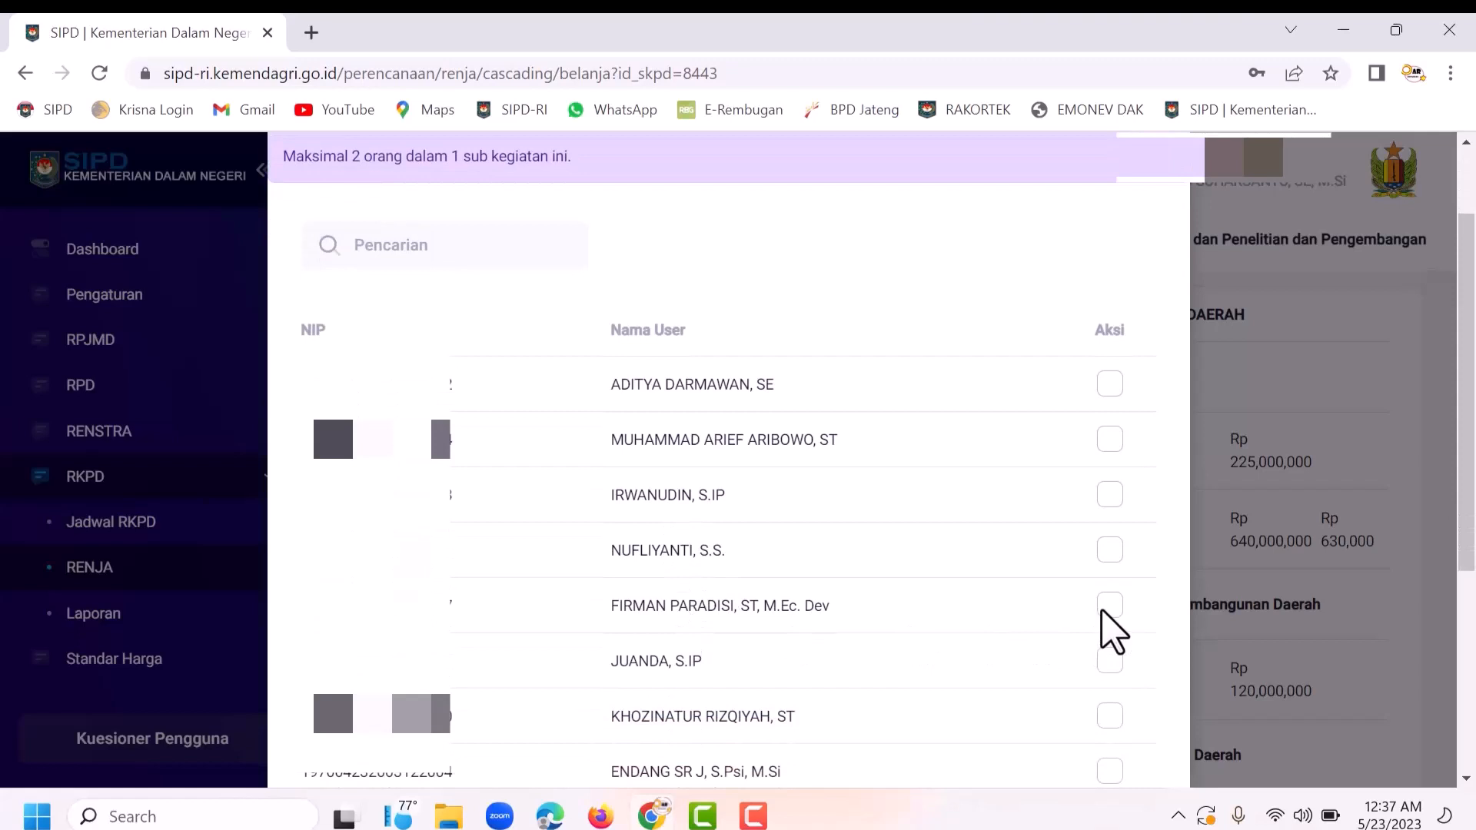
pyautogui.click(1108, 606)
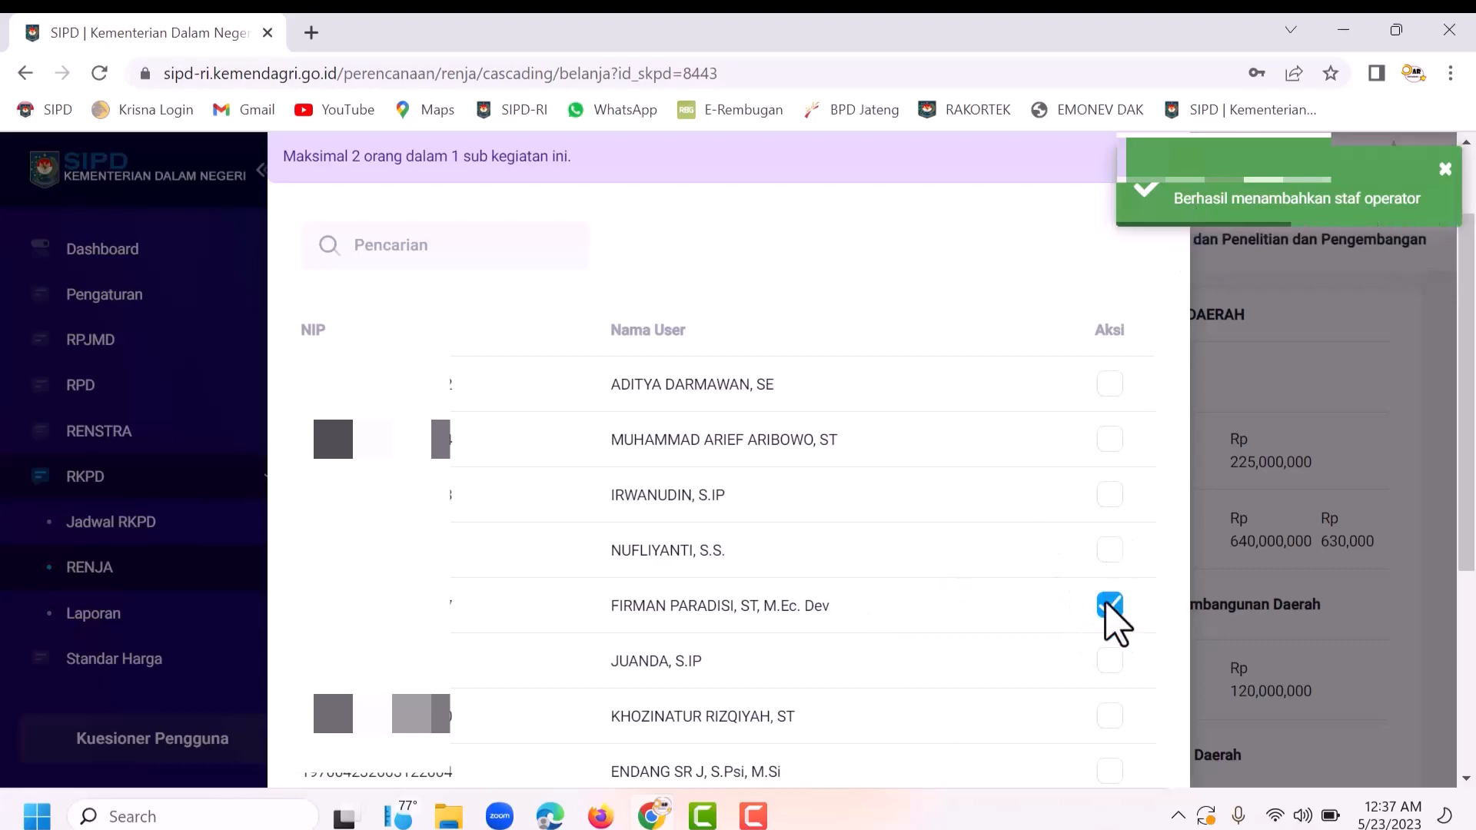
pyautogui.scroll(-5, 1015, 669)
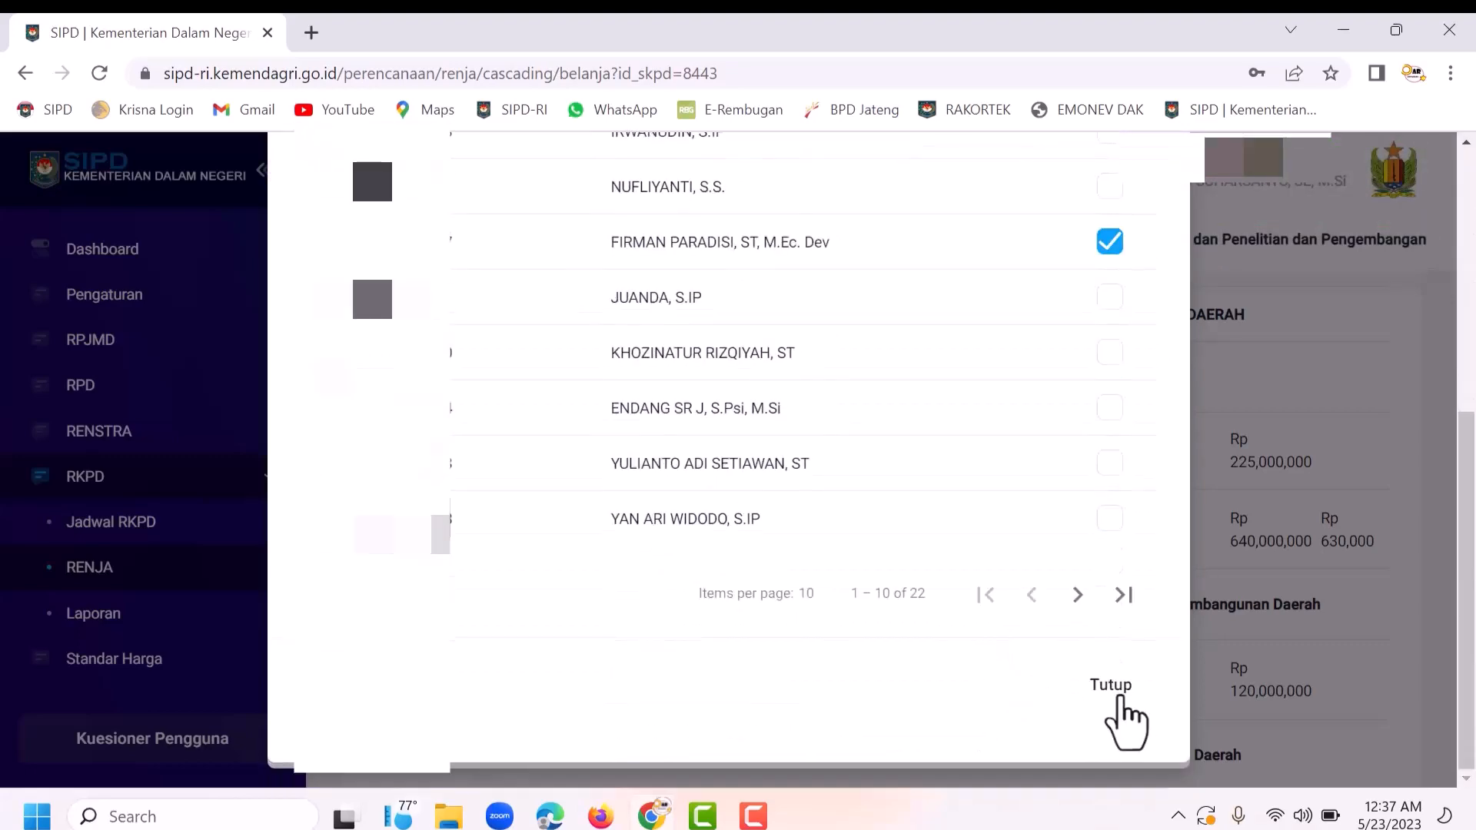
pyautogui.click(1111, 686)
pyautogui.scroll(-3, 751, 616)
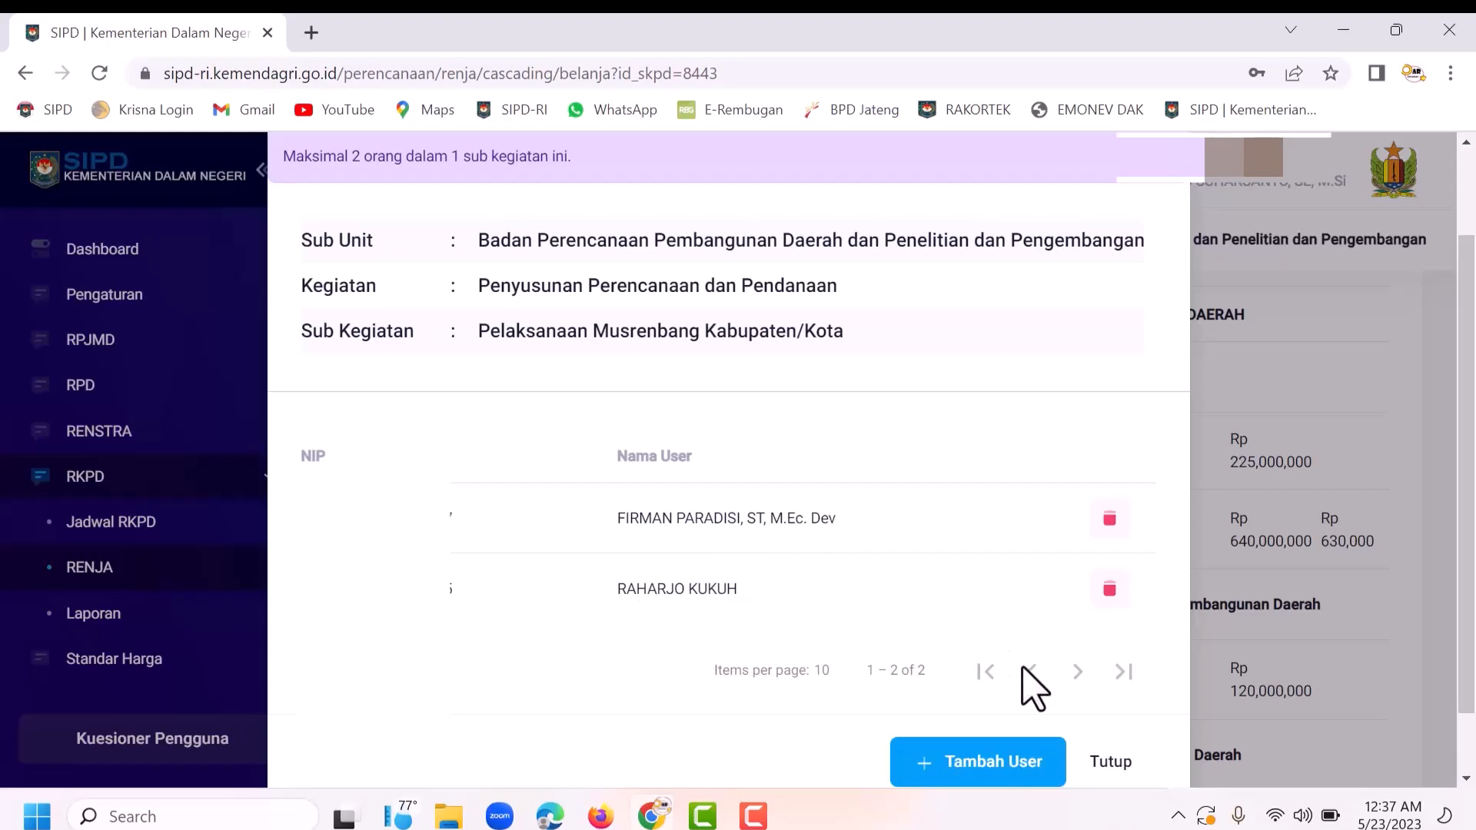
pyautogui.click(1112, 762)
pyautogui.click(1374, 196)
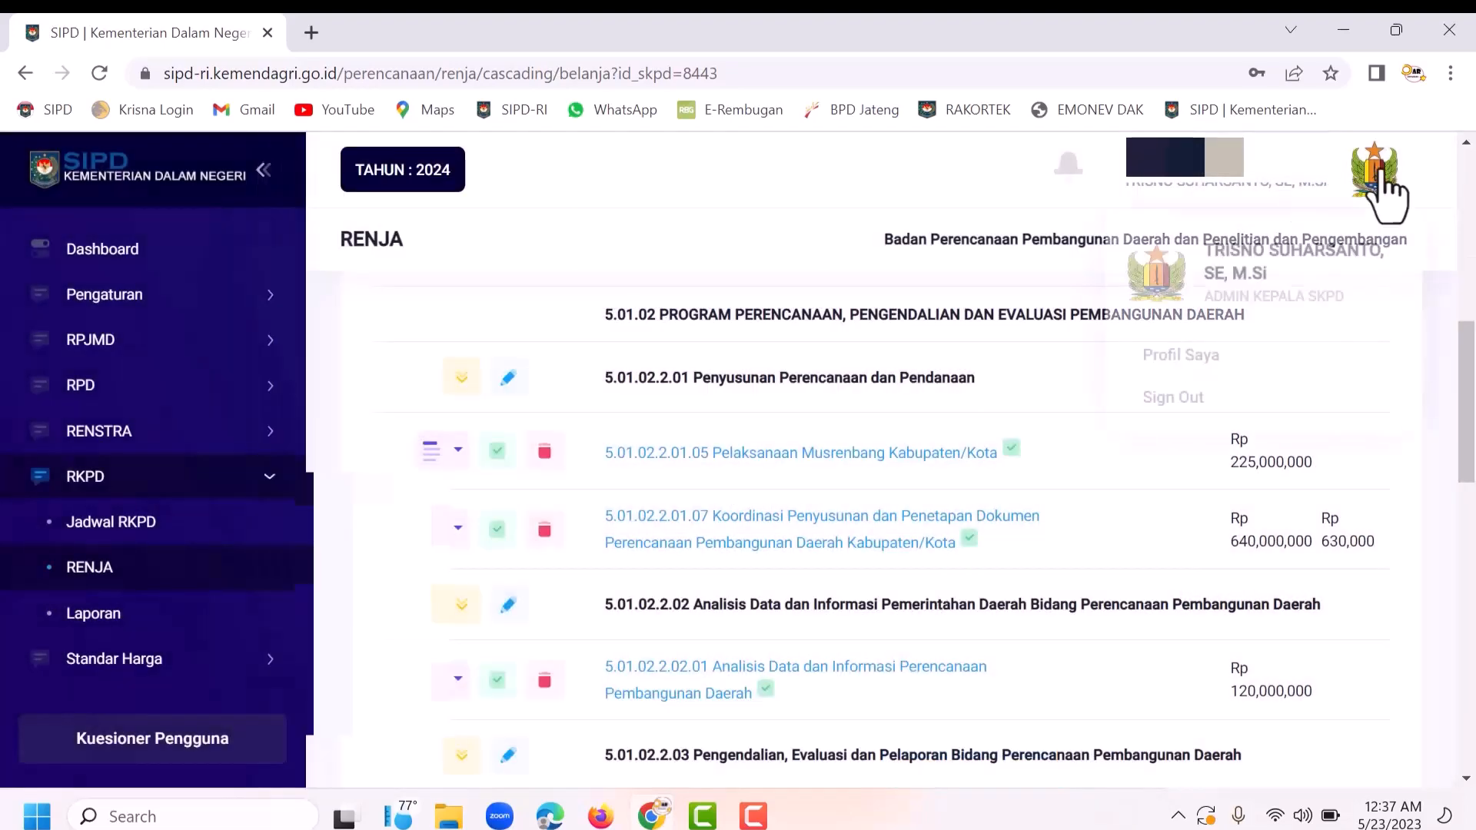
# Step: Sign out and expand Informasi Pembangunan Daerah on the landing page
pyautogui.click(1174, 392)
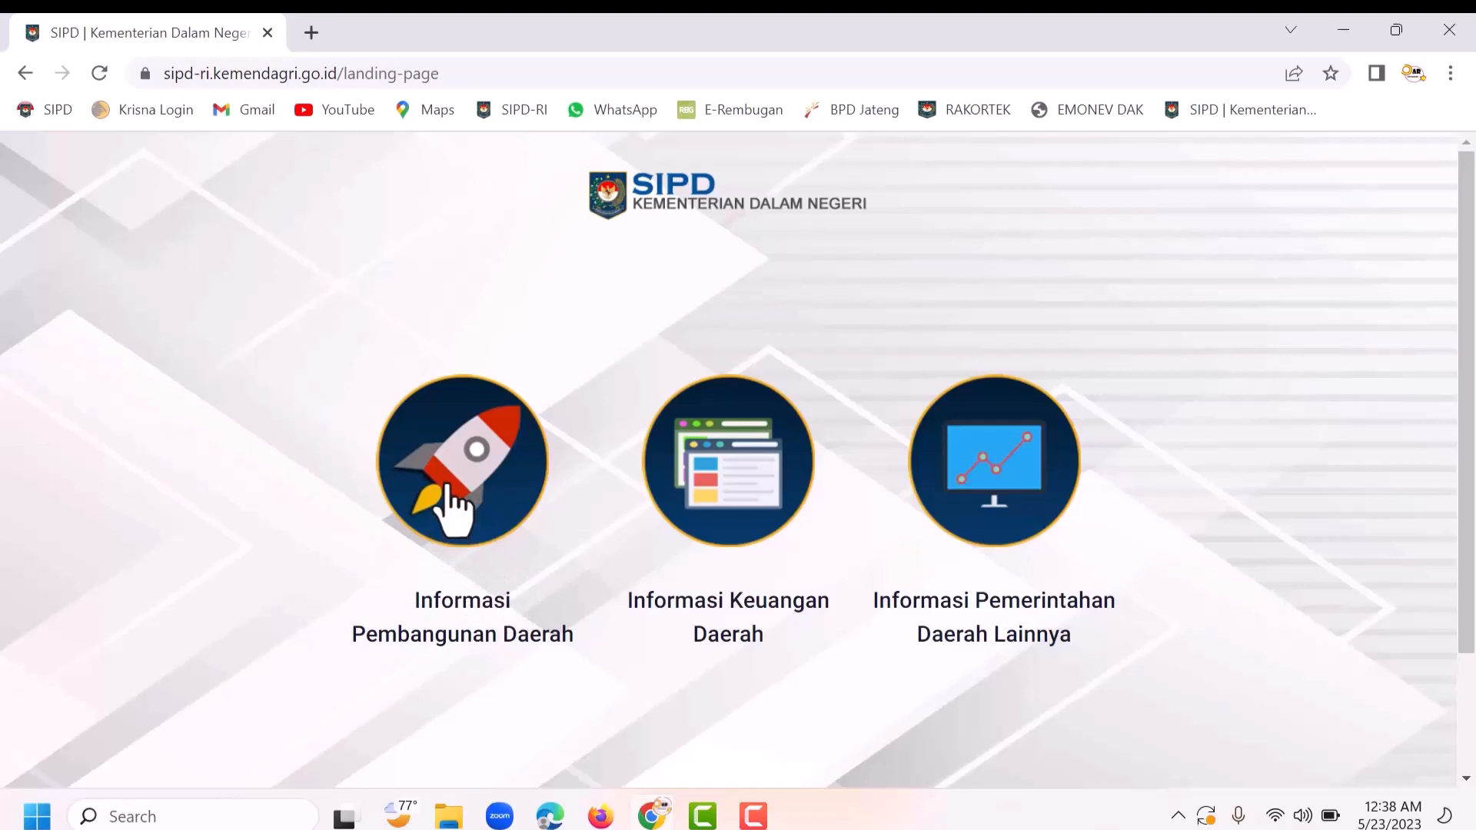
pyautogui.click(449, 489)
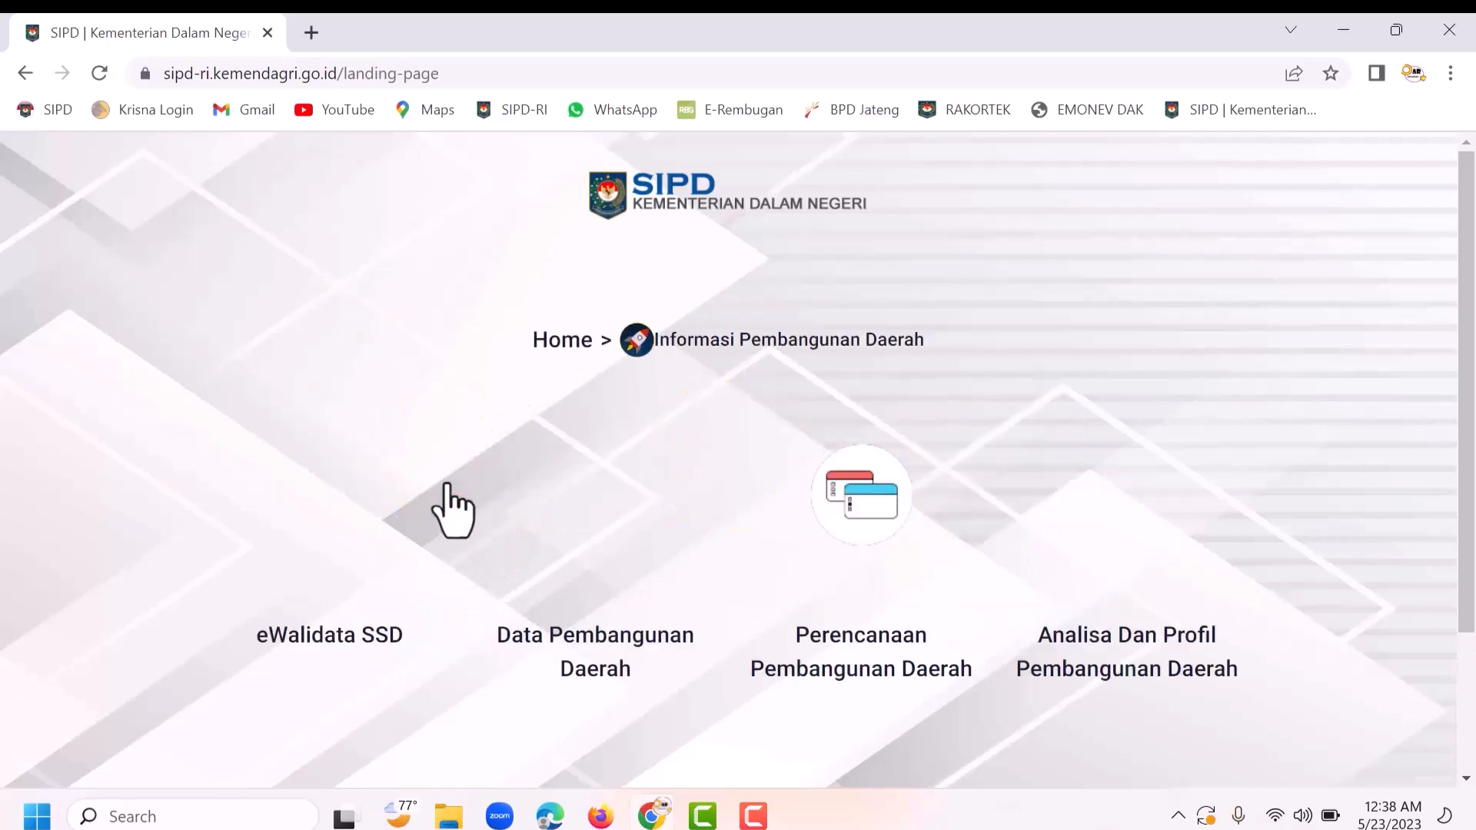
# Step: Go to the Perencanaan login and select Provinsi Jawa Tengah and Kab. Pekalongan
pyautogui.click(882, 526)
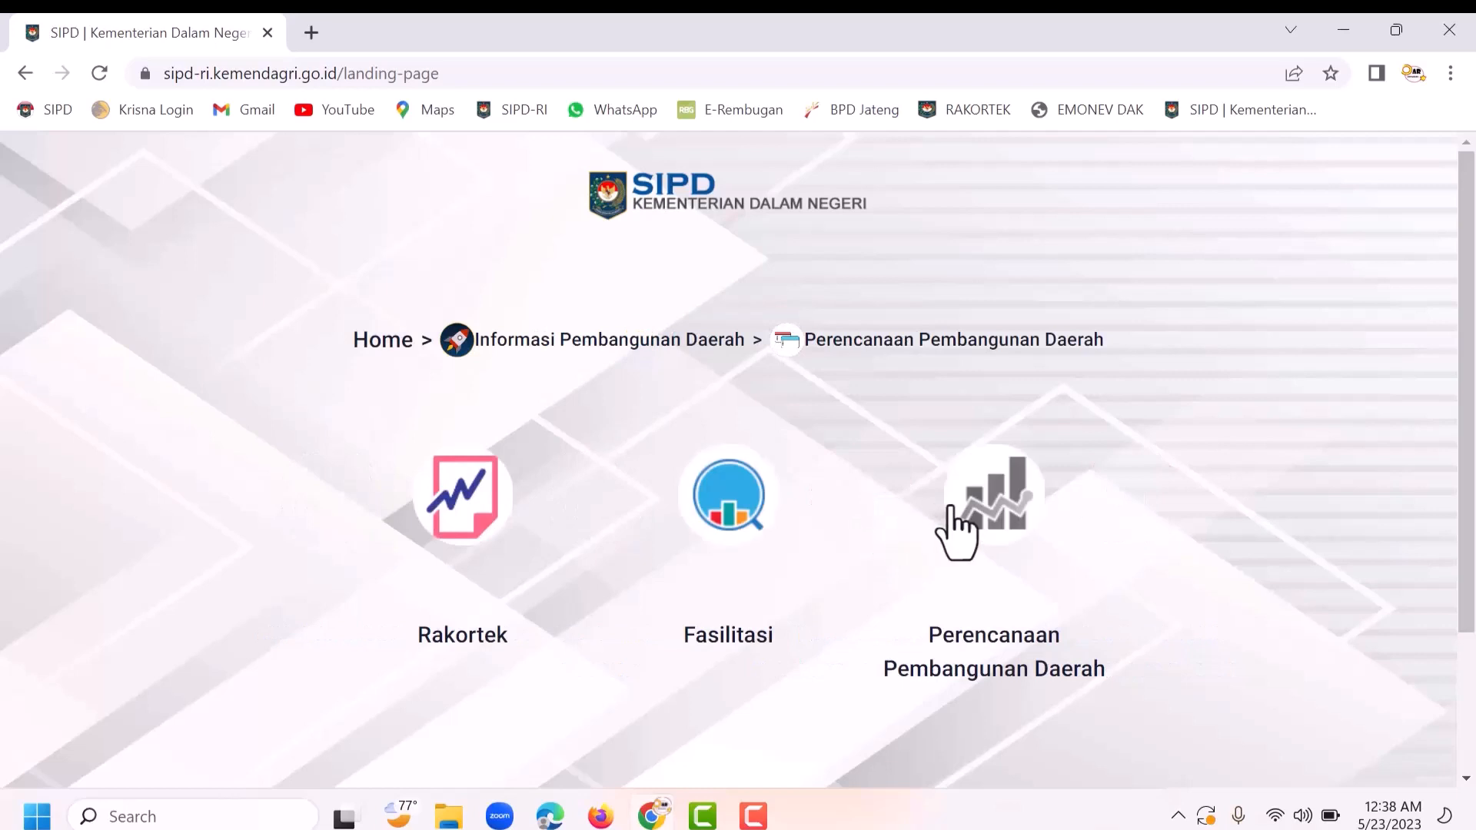
pyautogui.click(1013, 511)
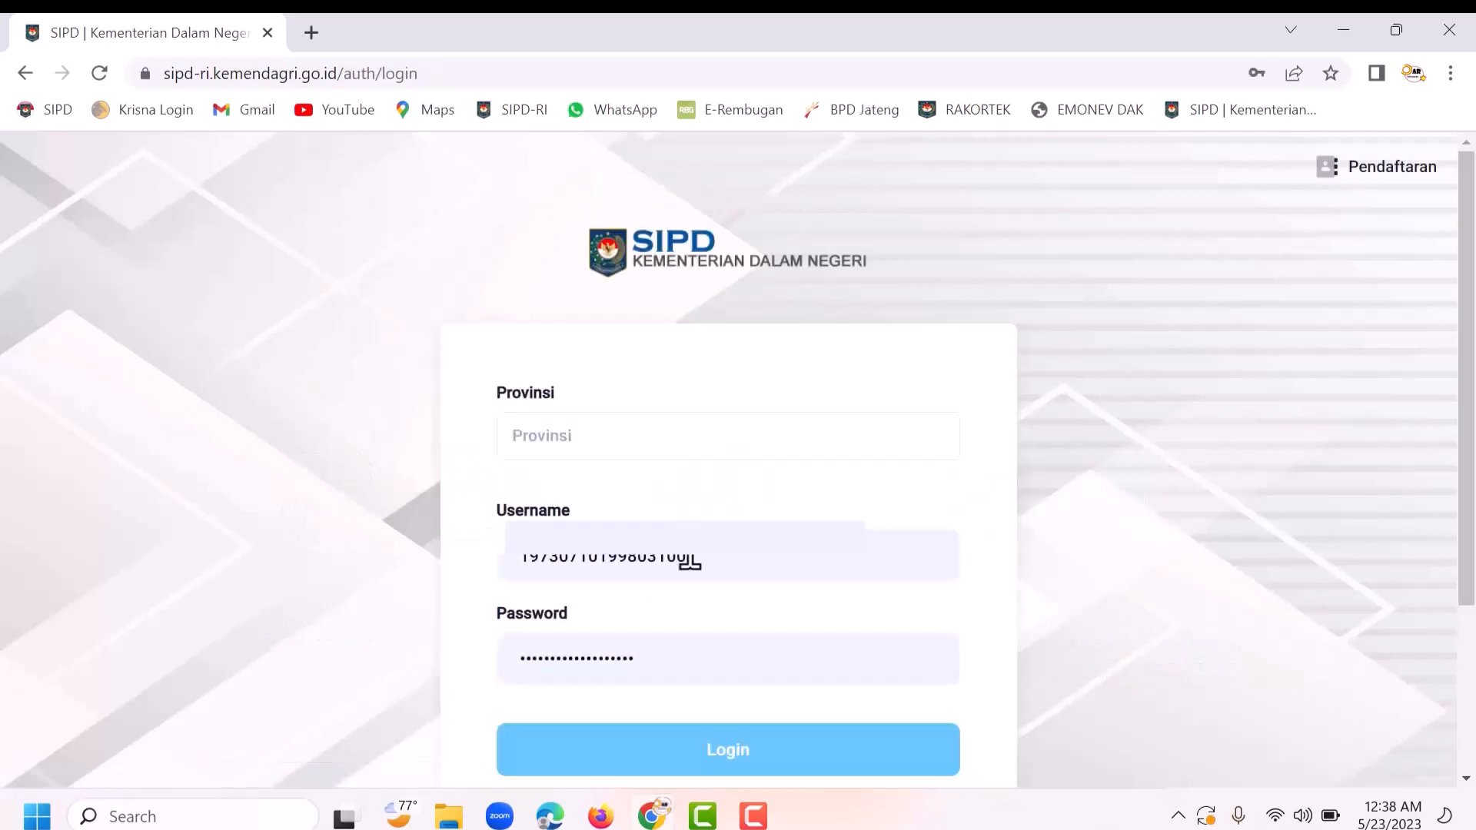
pyautogui.click(595, 428)
pyautogui.write('jawa tengah')
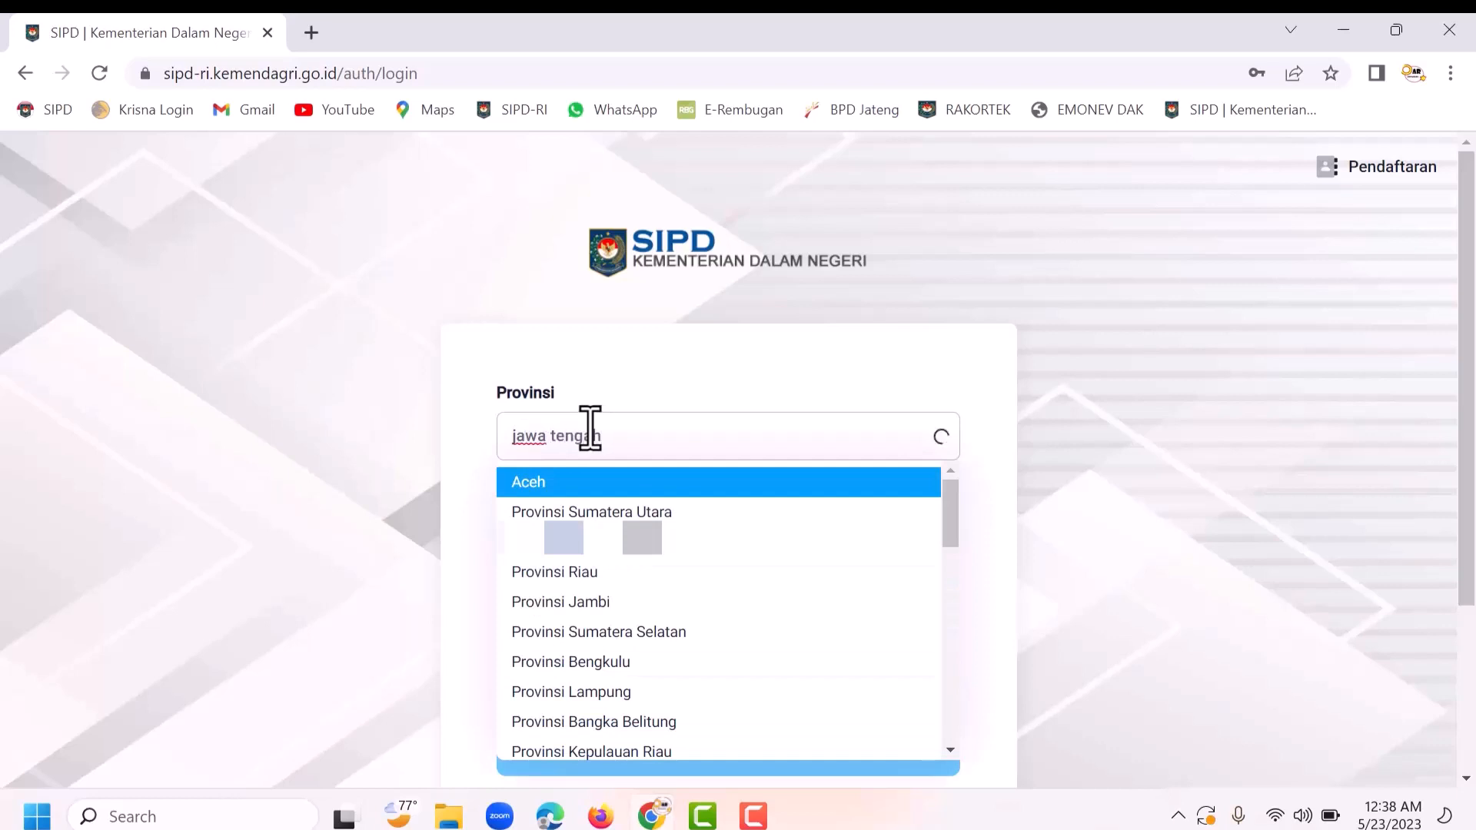
pyautogui.click(605, 490)
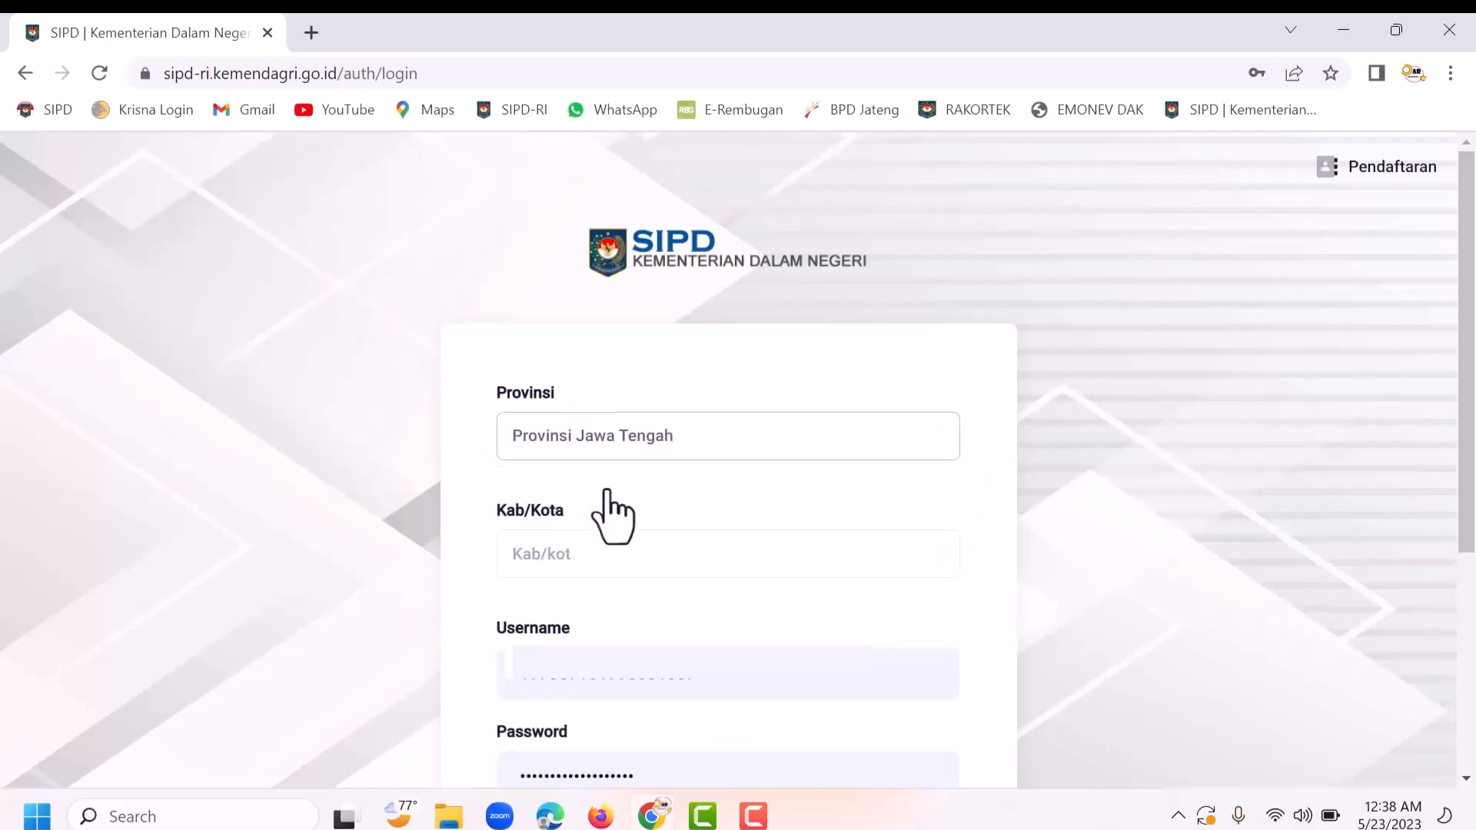
pyautogui.click(543, 557)
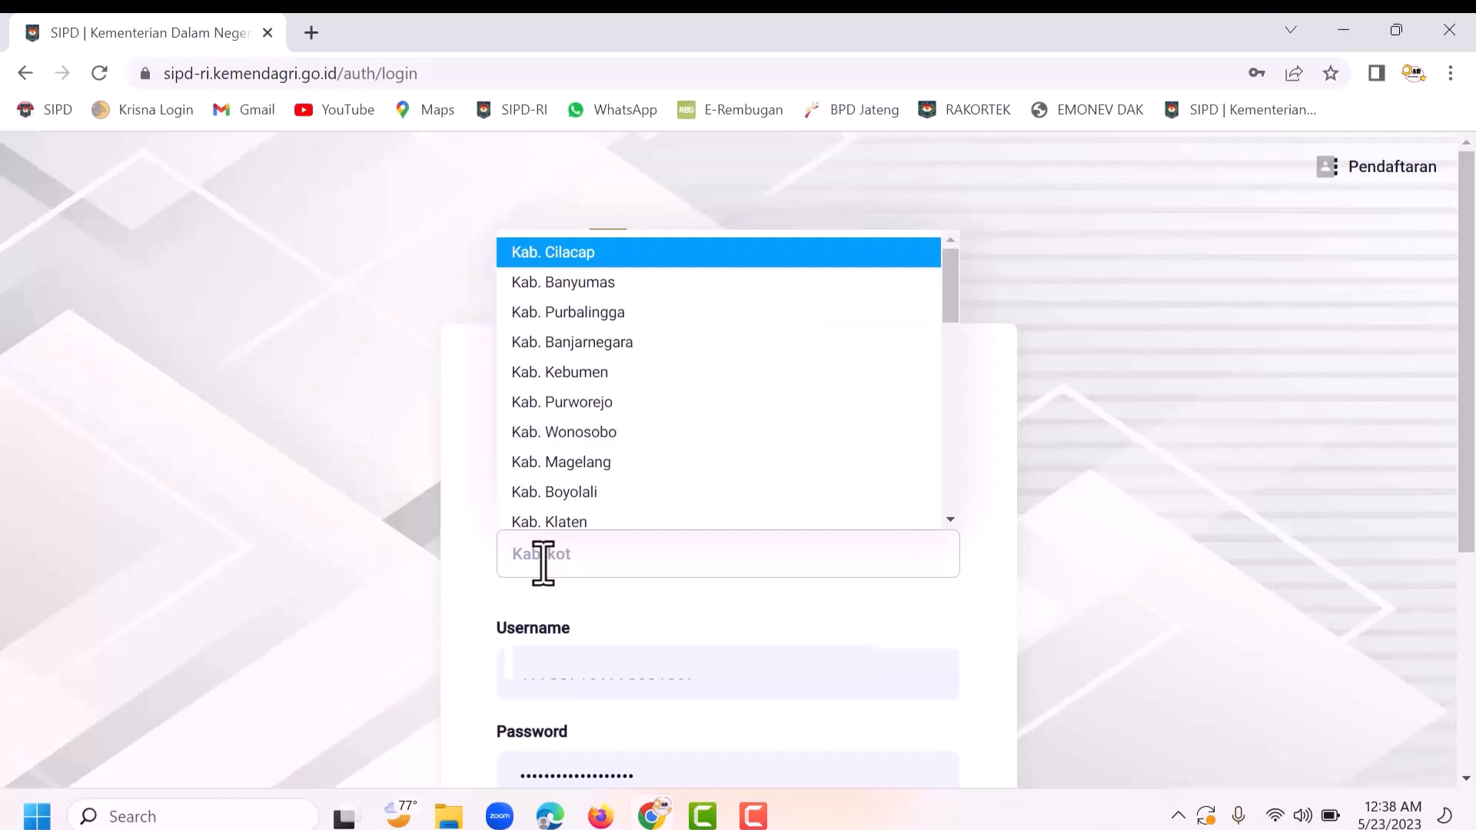
pyautogui.write('pekalo')
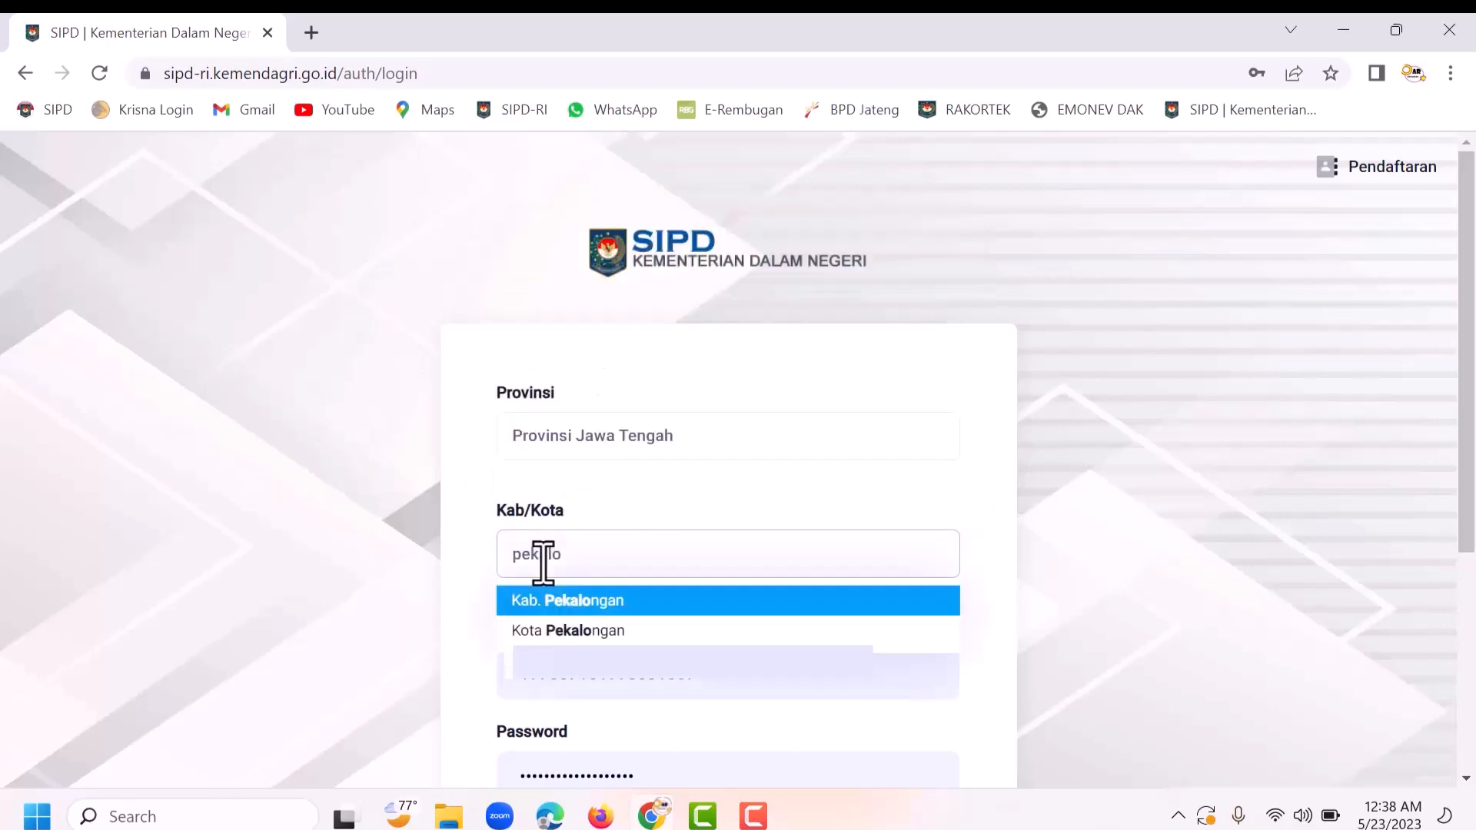
pyautogui.click(559, 602)
# Step: Clear the prefilled username and fill in the saved login credentials
pyautogui.scroll(-2, 701, 619)
pyautogui.moveTo(731, 571); pyautogui.dragTo(277, 563)
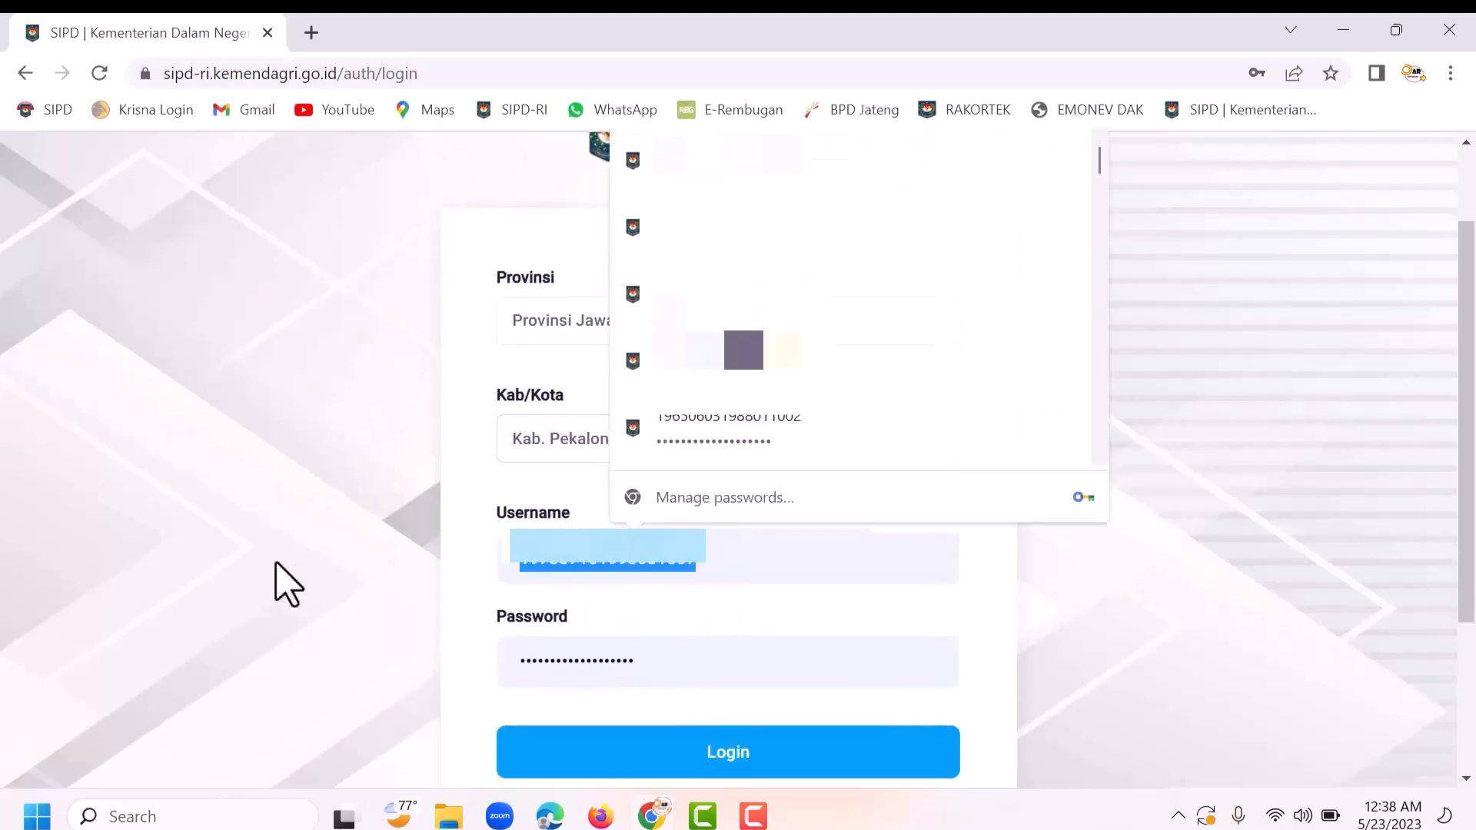
pyautogui.press('BackSpace')
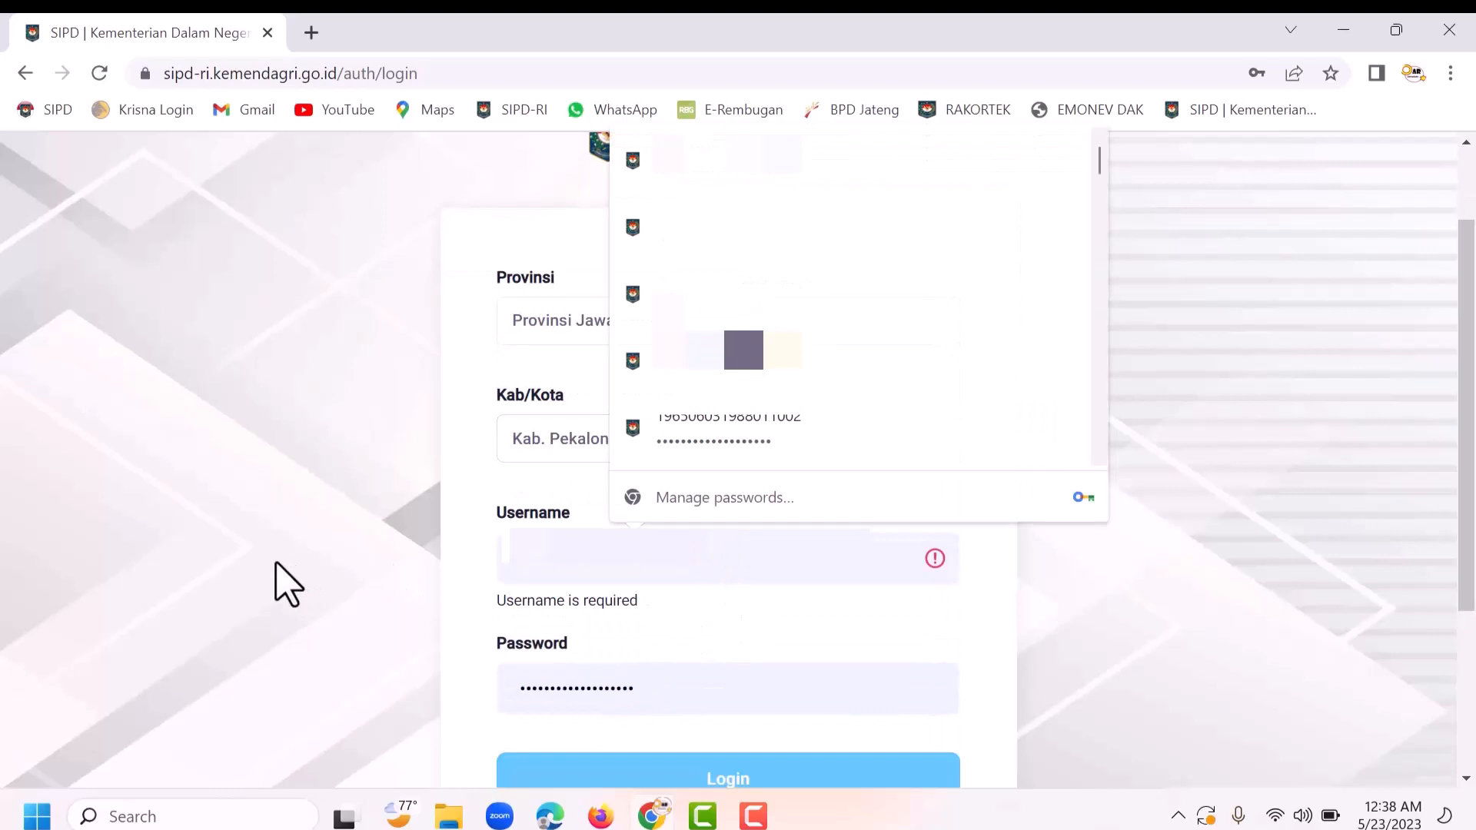
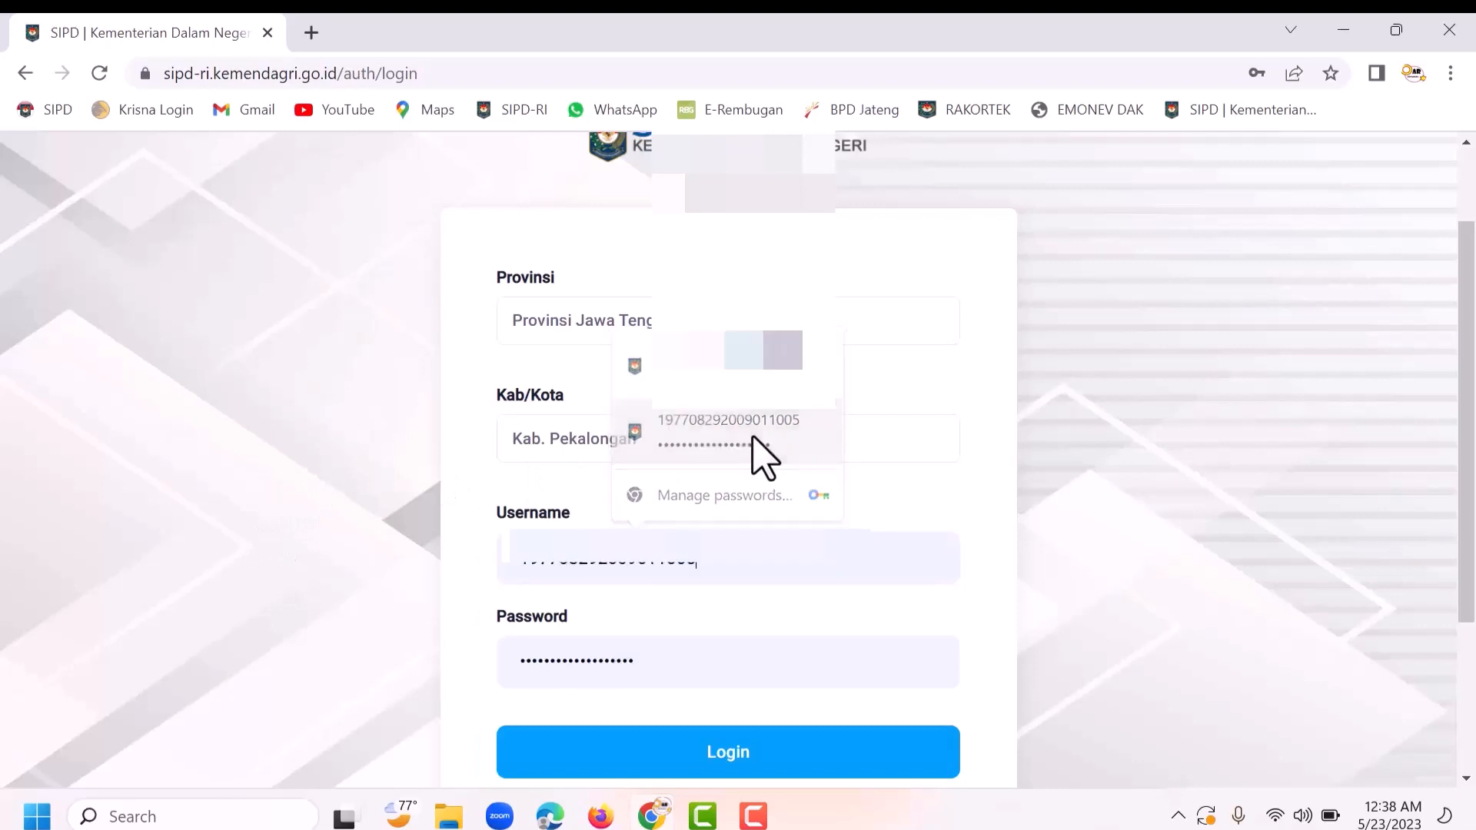
pyautogui.click(751, 437)
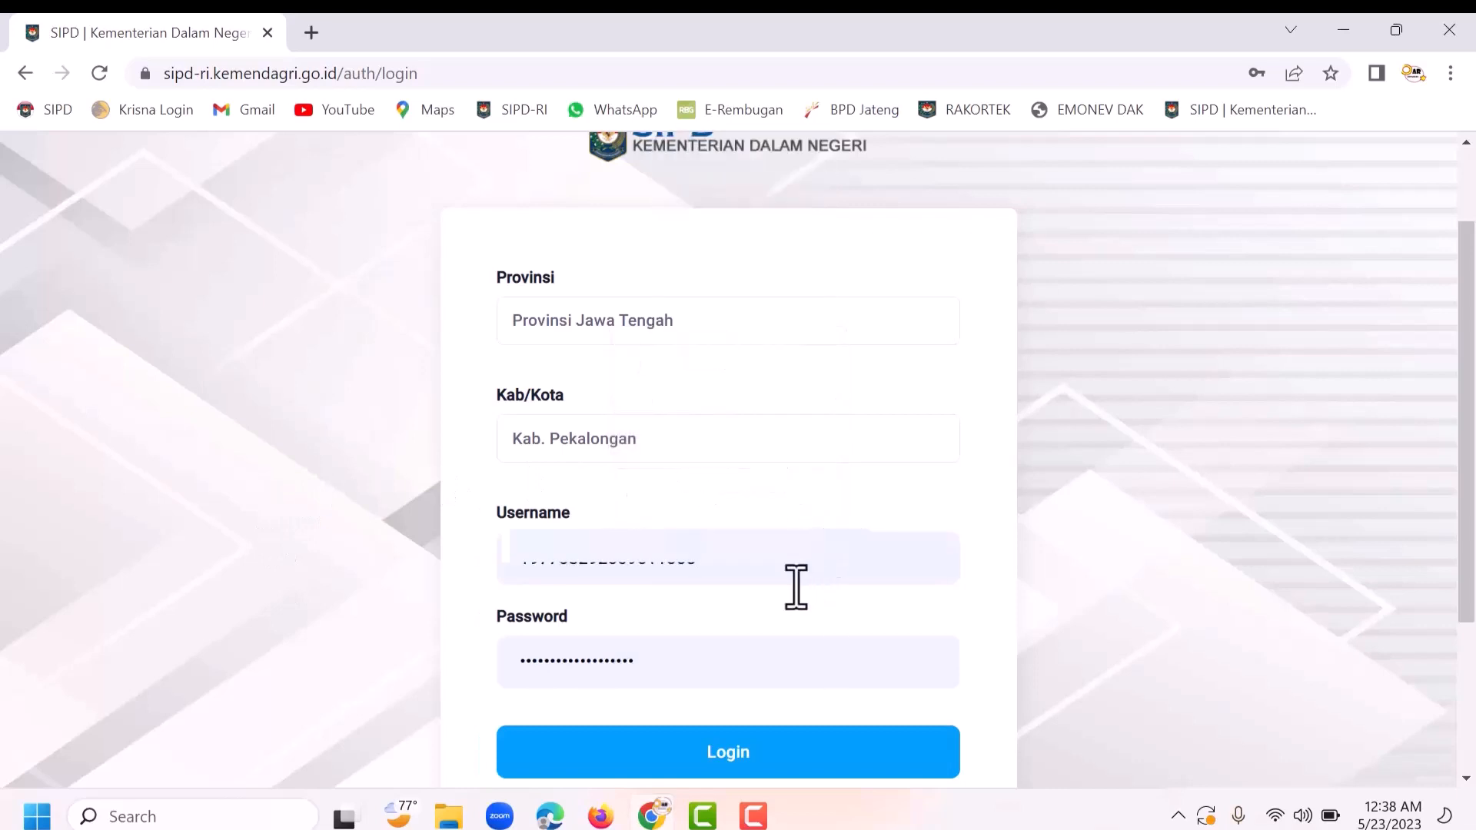
# Step: Submit the login and answer the captcha
pyautogui.click(765, 763)
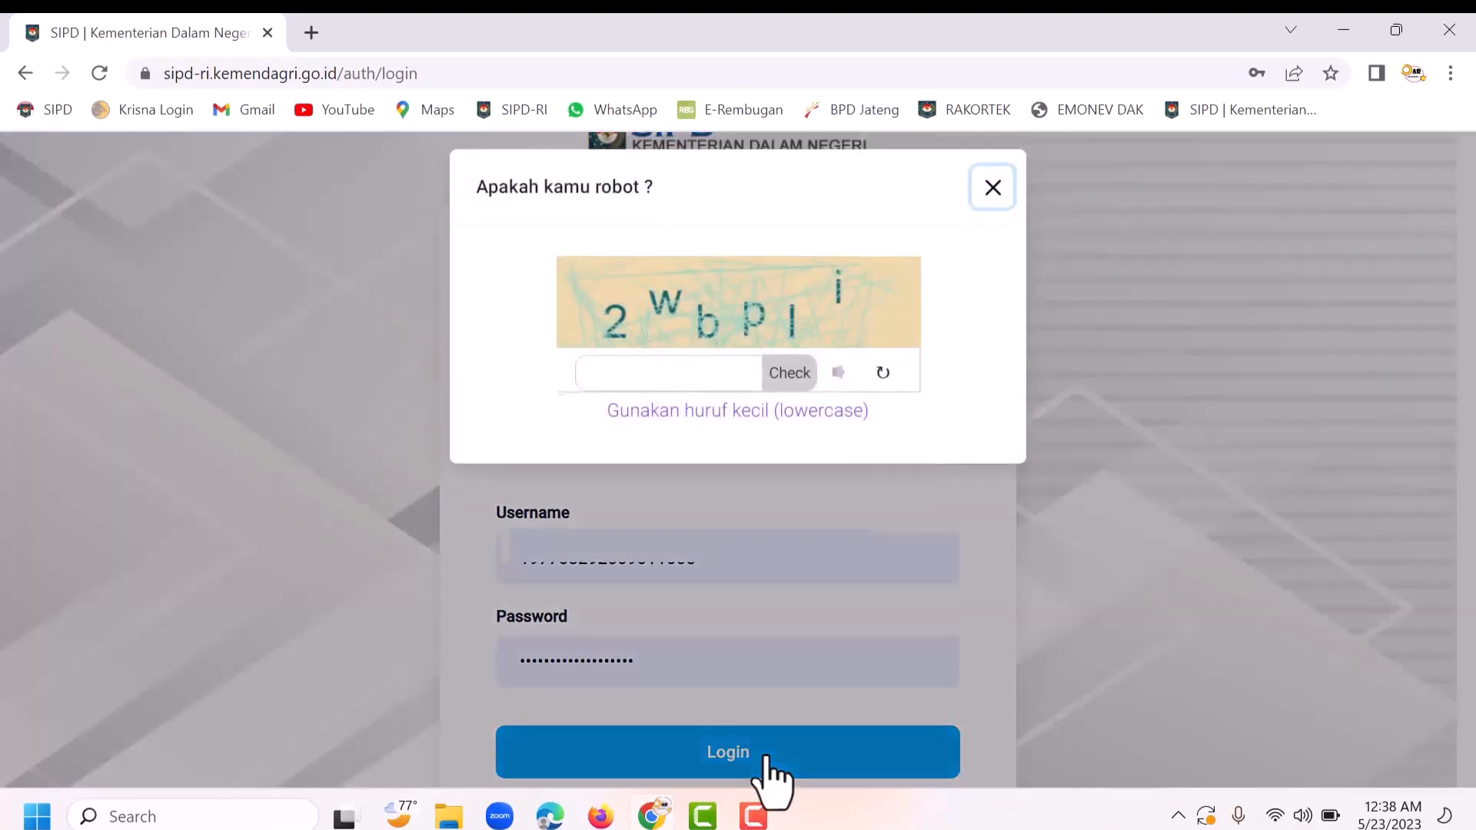
pyautogui.click(651, 388)
pyautogui.write('2wbpli')
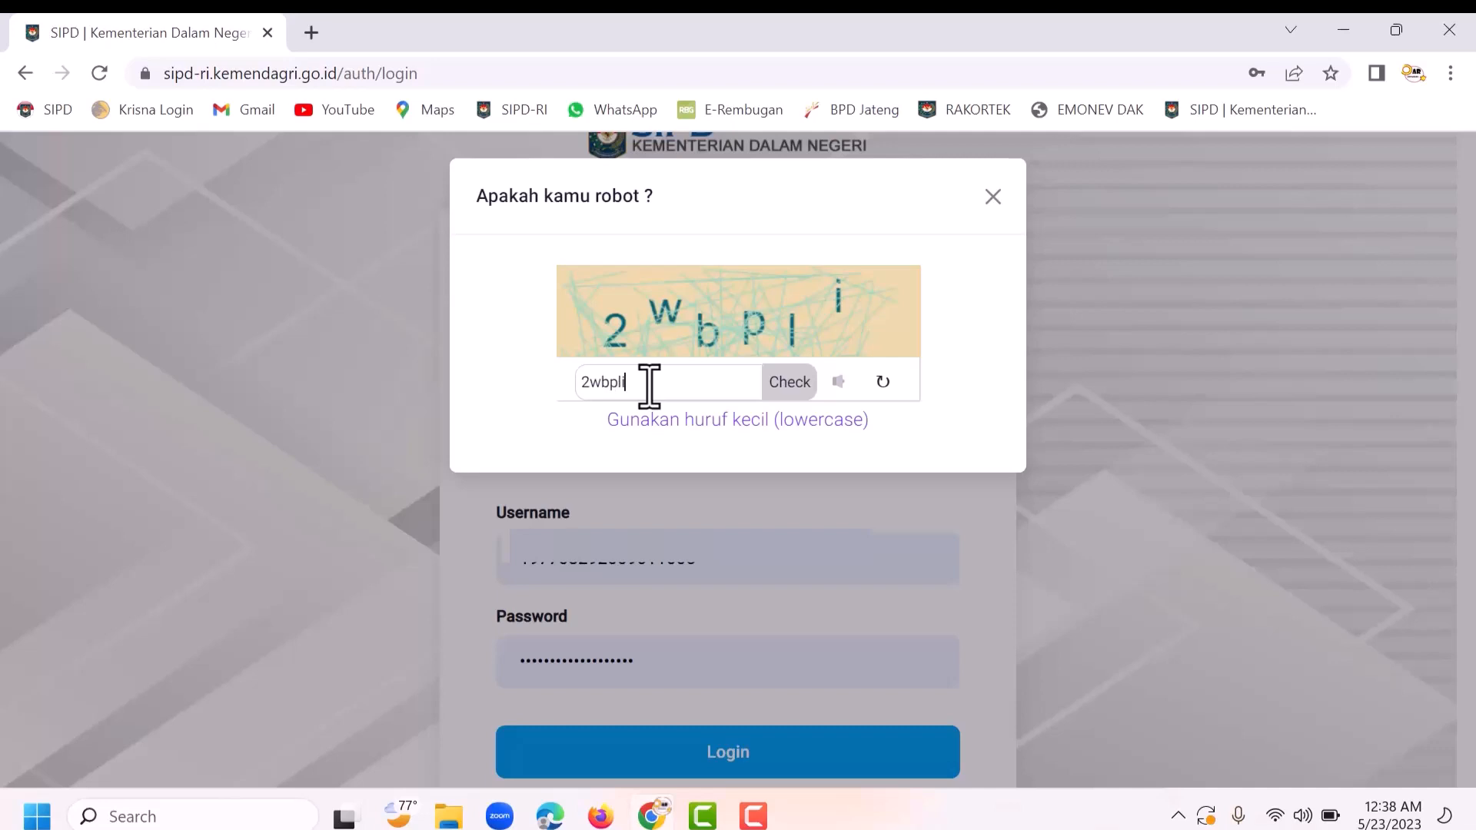
pyautogui.click(779, 385)
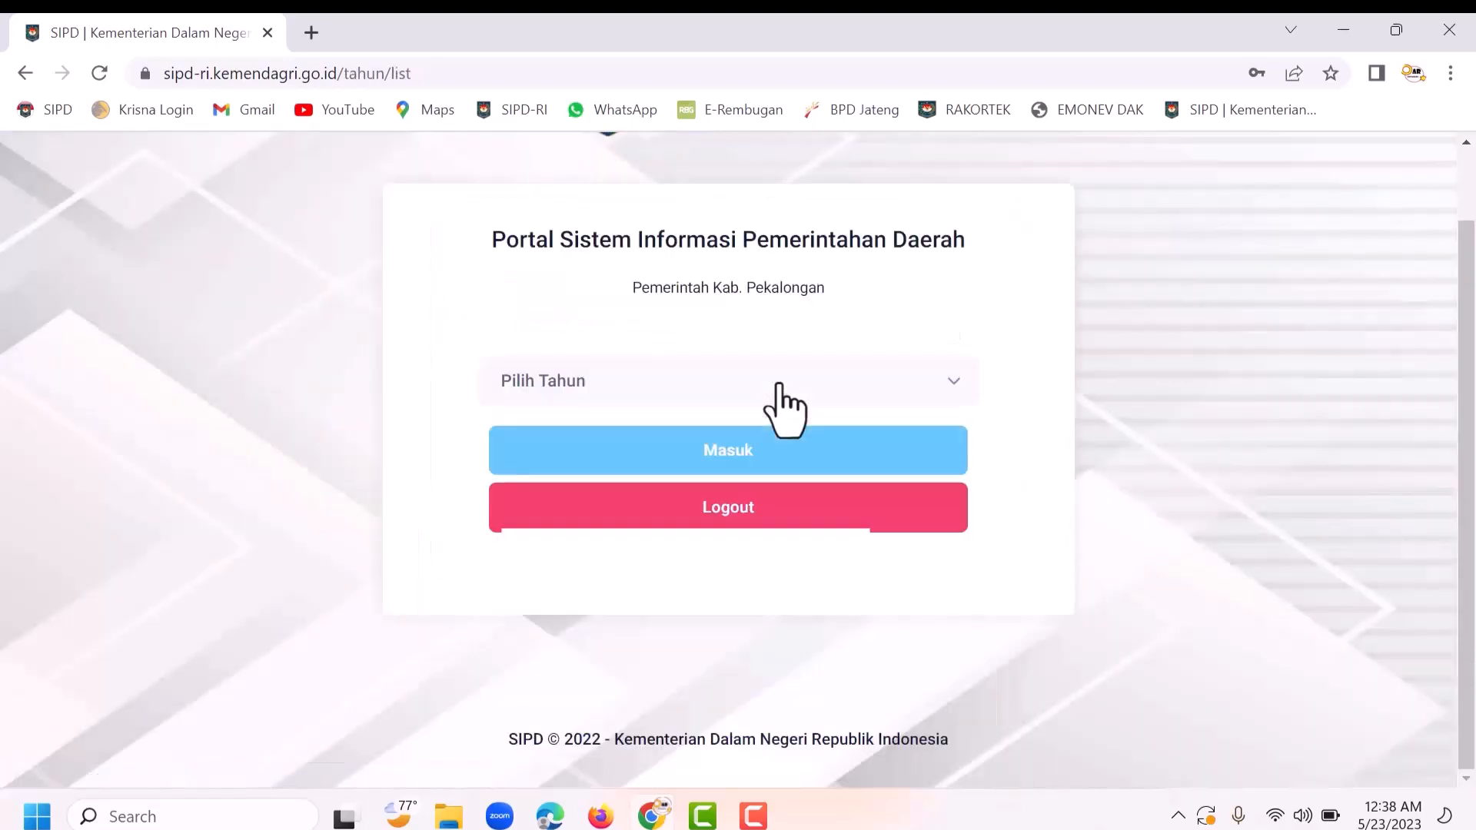
# Step: Enter budget year 2024 and open the RKPD RENJA page
pyautogui.click(780, 386)
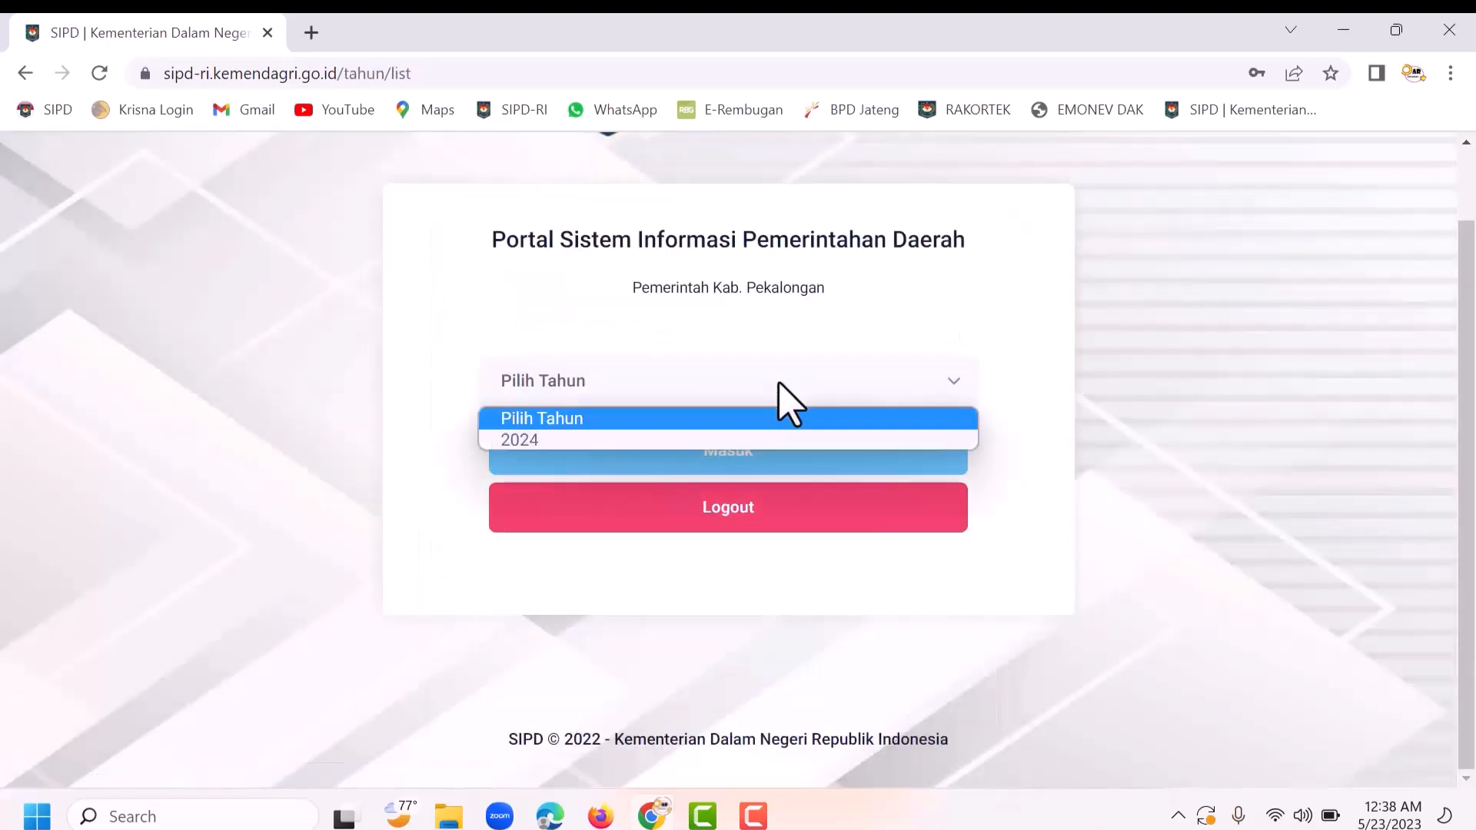
pyautogui.click(562, 437)
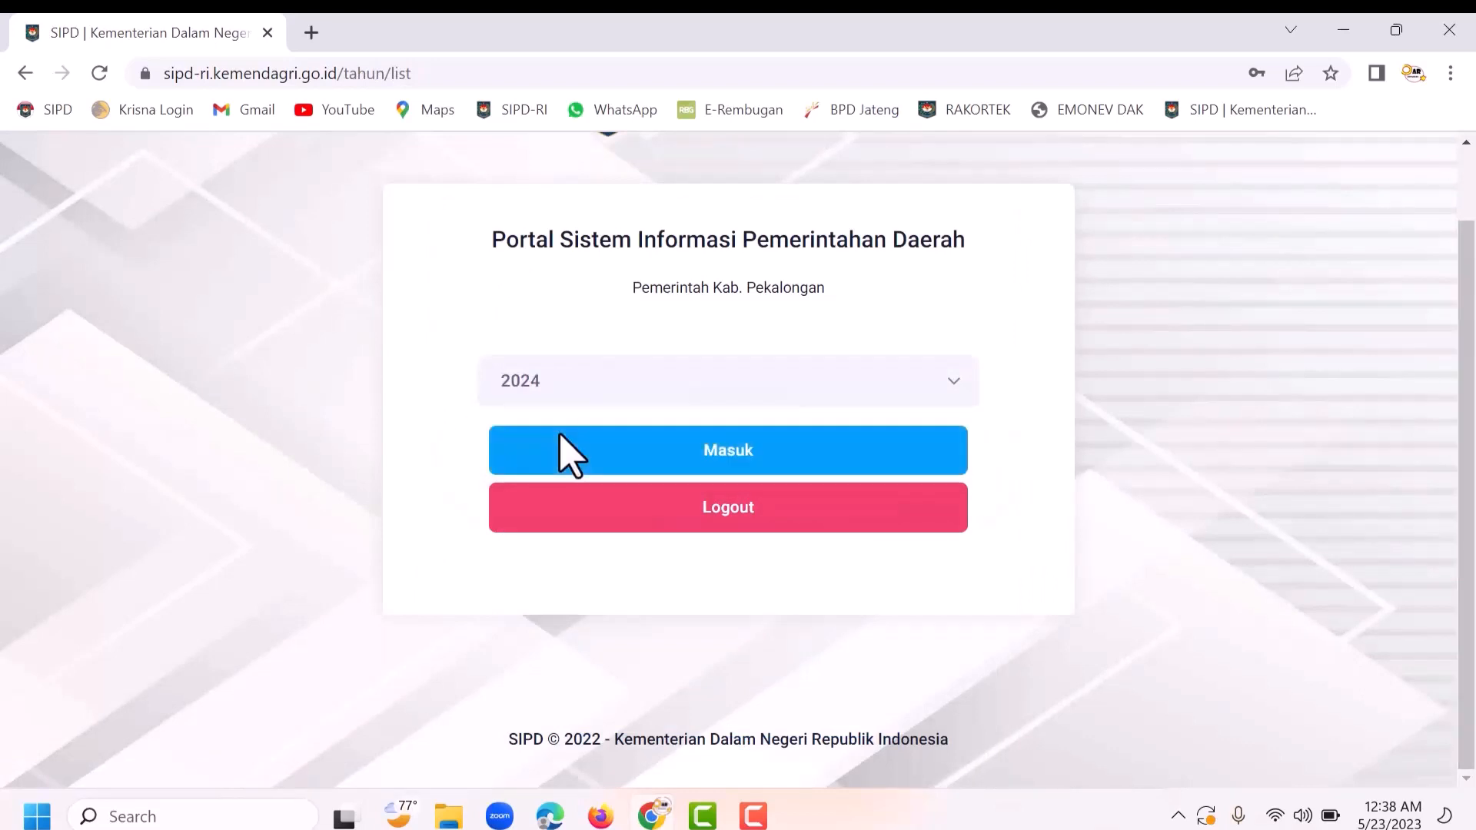
pyautogui.click(761, 451)
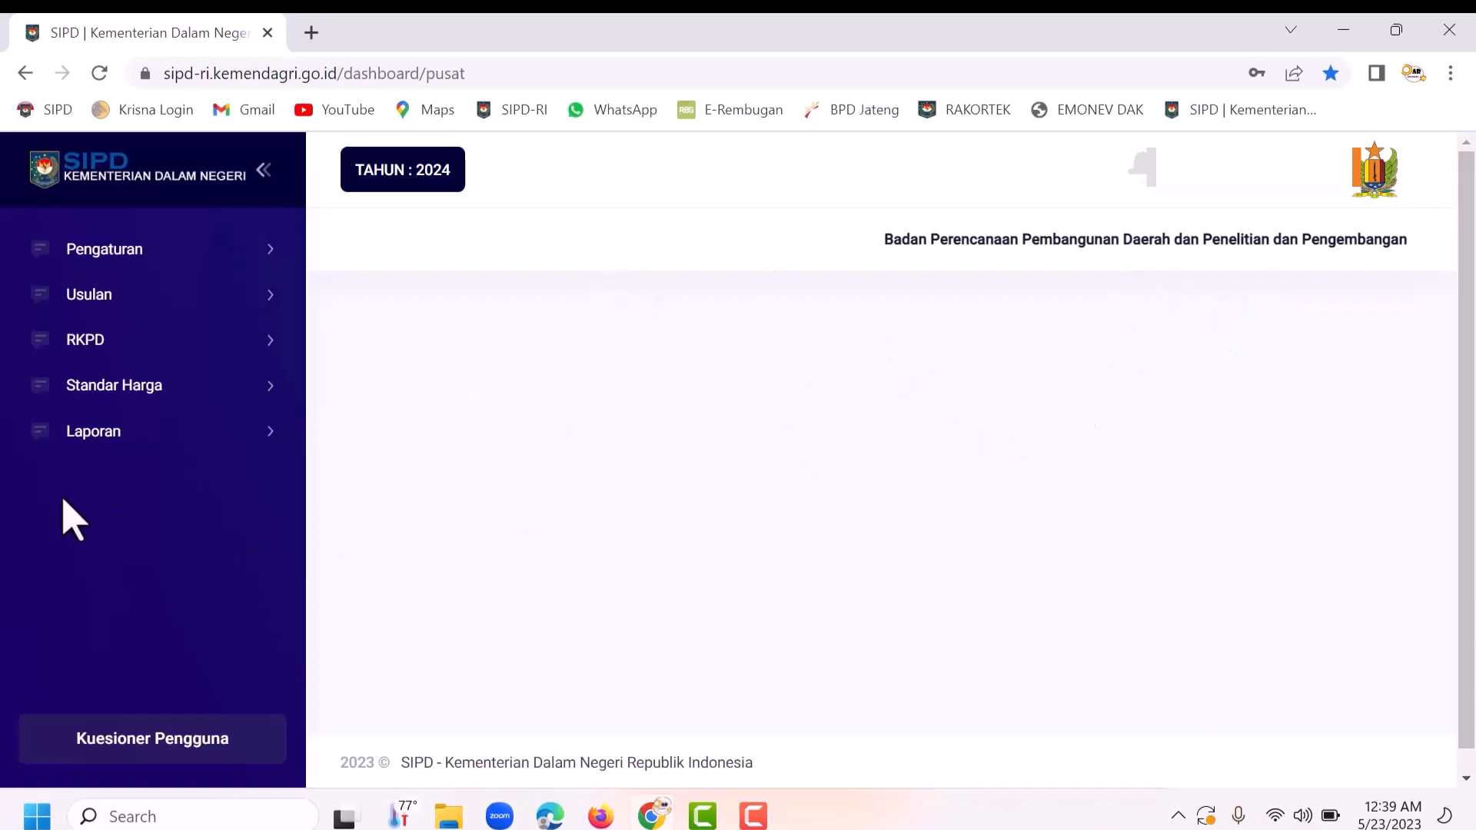
pyautogui.click(116, 346)
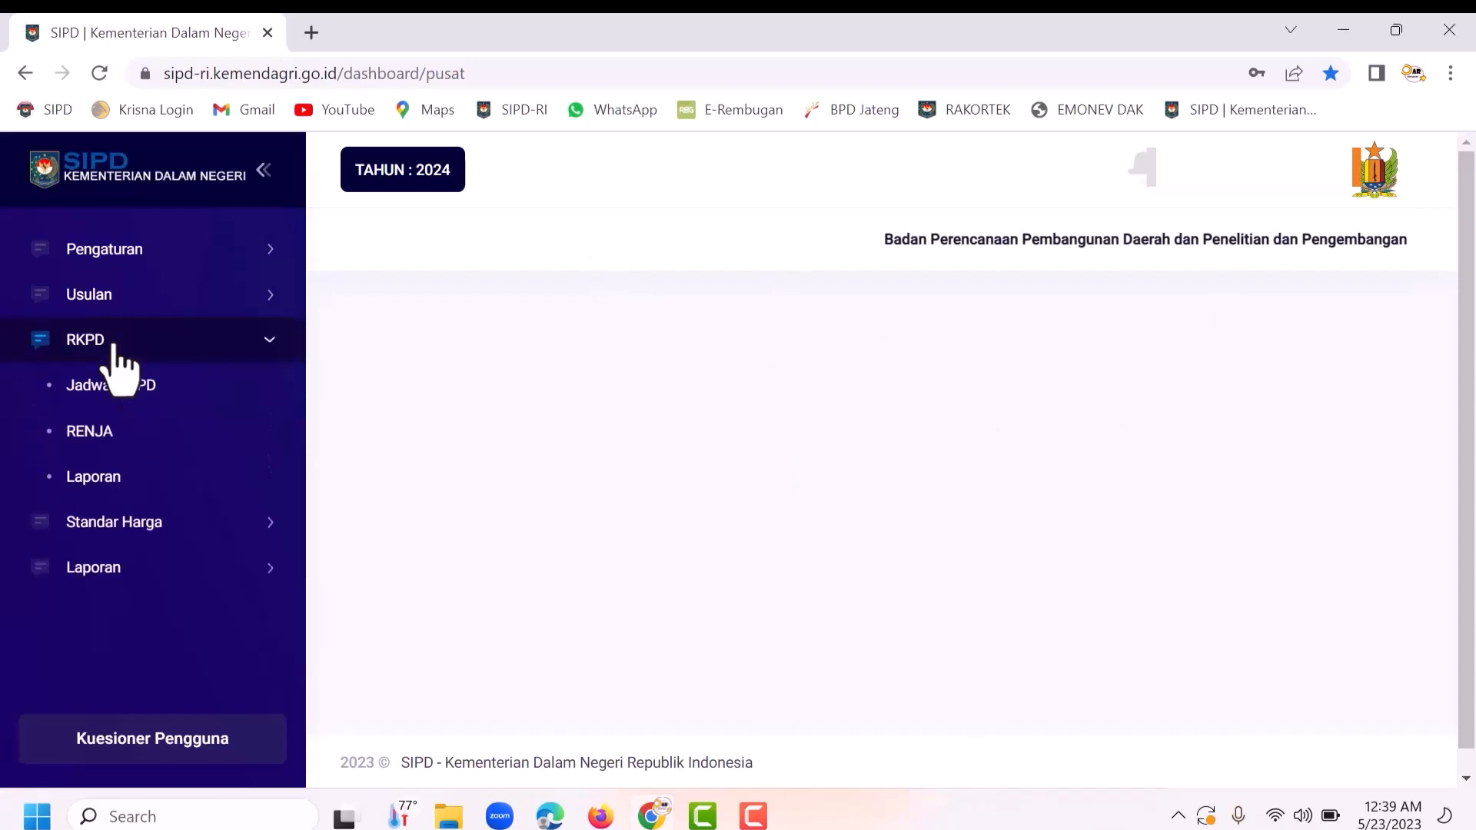
pyautogui.click(118, 446)
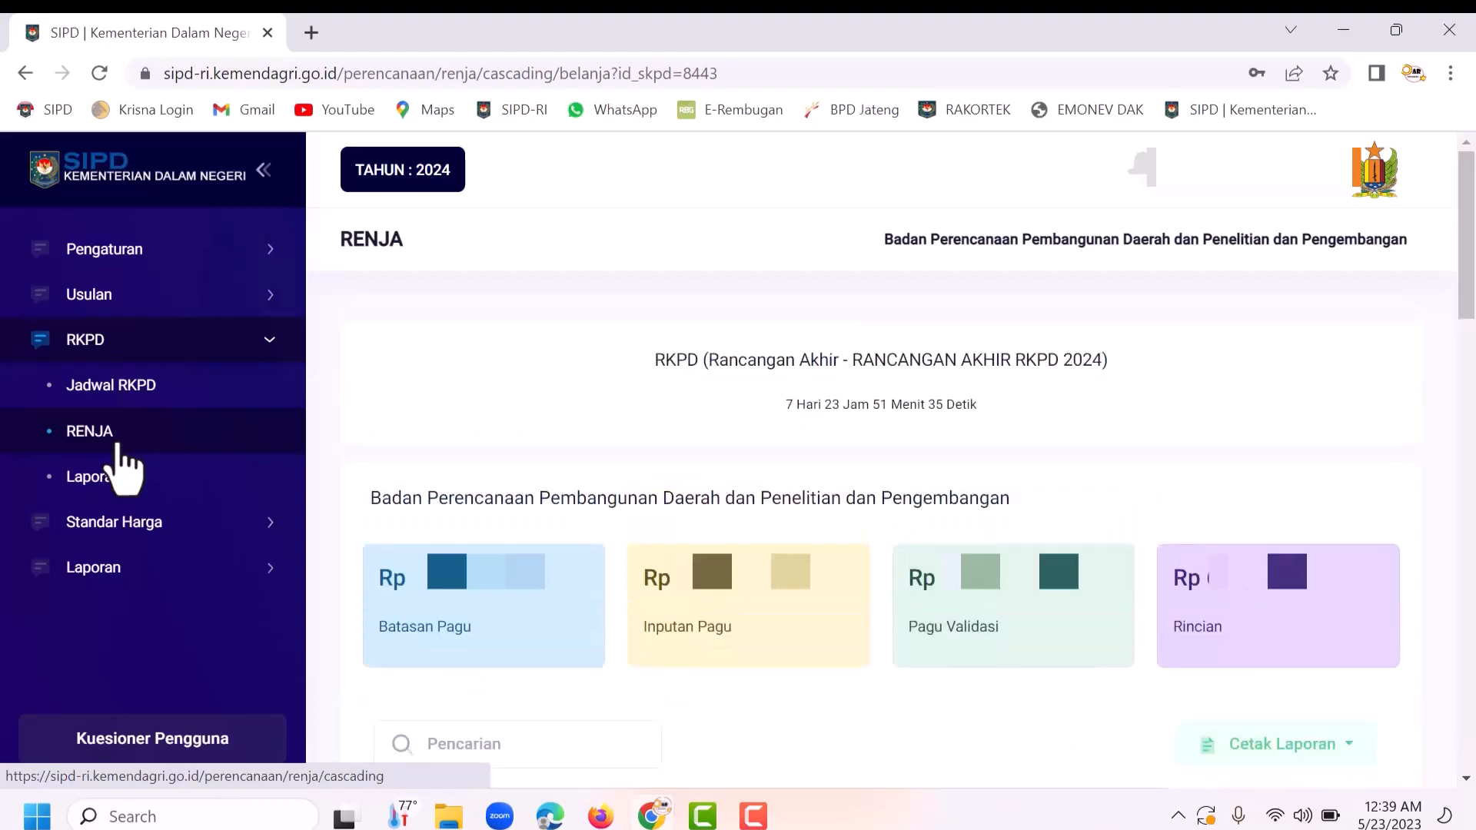
pyautogui.scroll(-3, 692, 538)
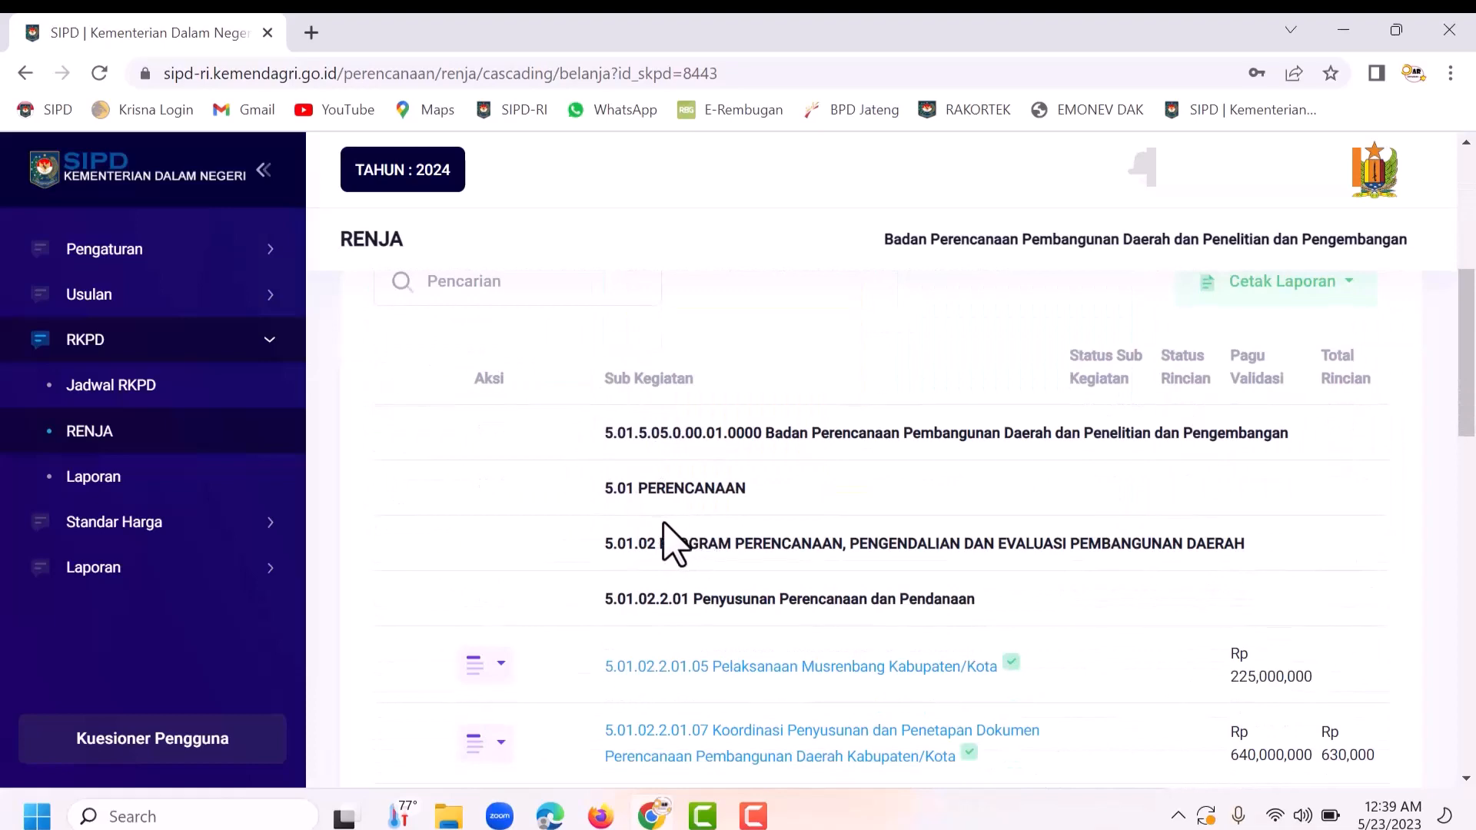
# Step: Open the Aksi menu on the Pelaksanaan Musrenbang Kabupaten/Kota row
pyautogui.scroll(-3, 695, 542)
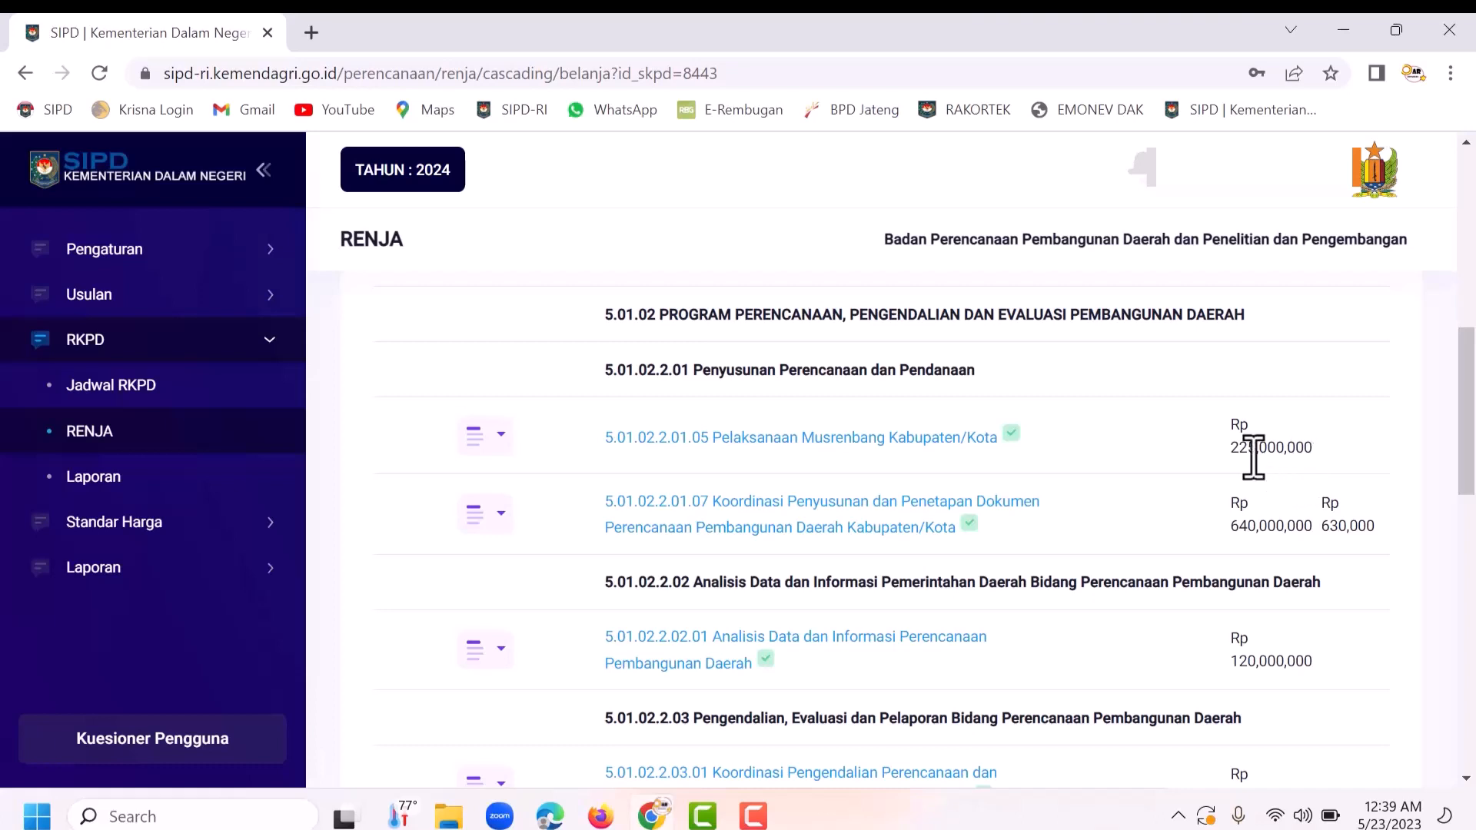
pyautogui.click(495, 450)
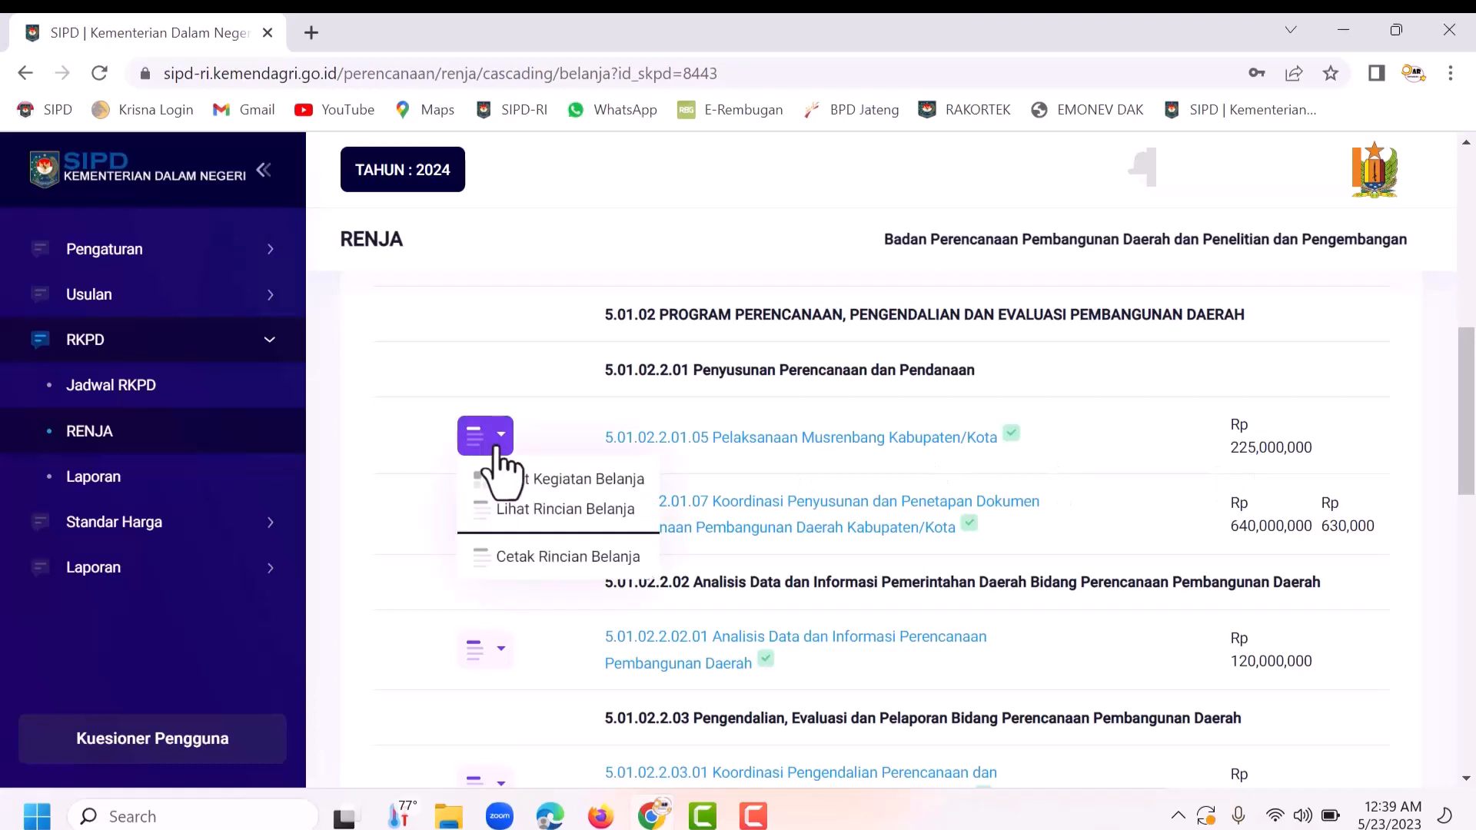
# Step: View the sub-kegiatan's Rincian Belanja and open a new Tambah Rincian Belanja form
pyautogui.click(536, 511)
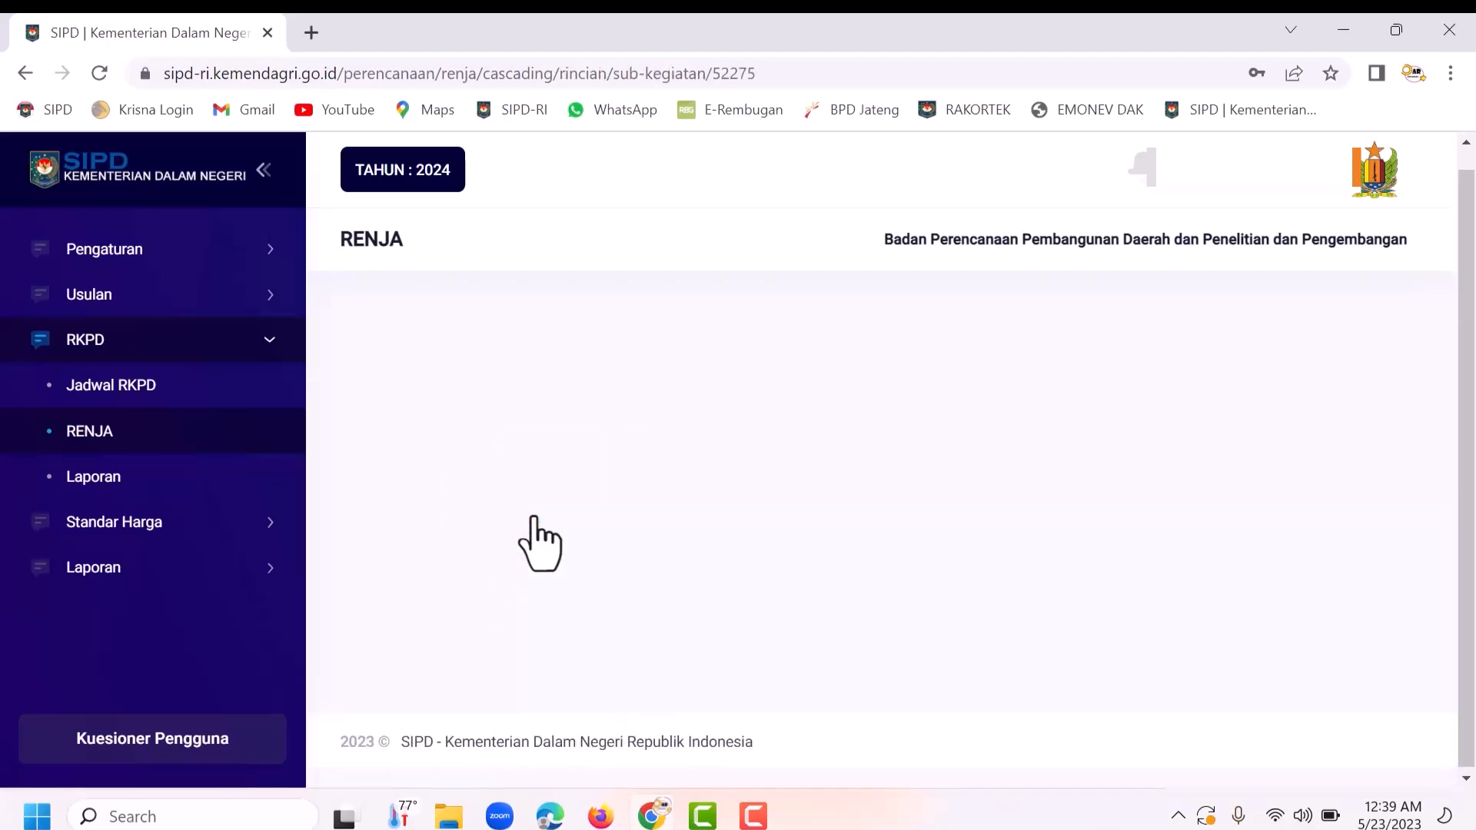
pyautogui.scroll(-2, 542, 538)
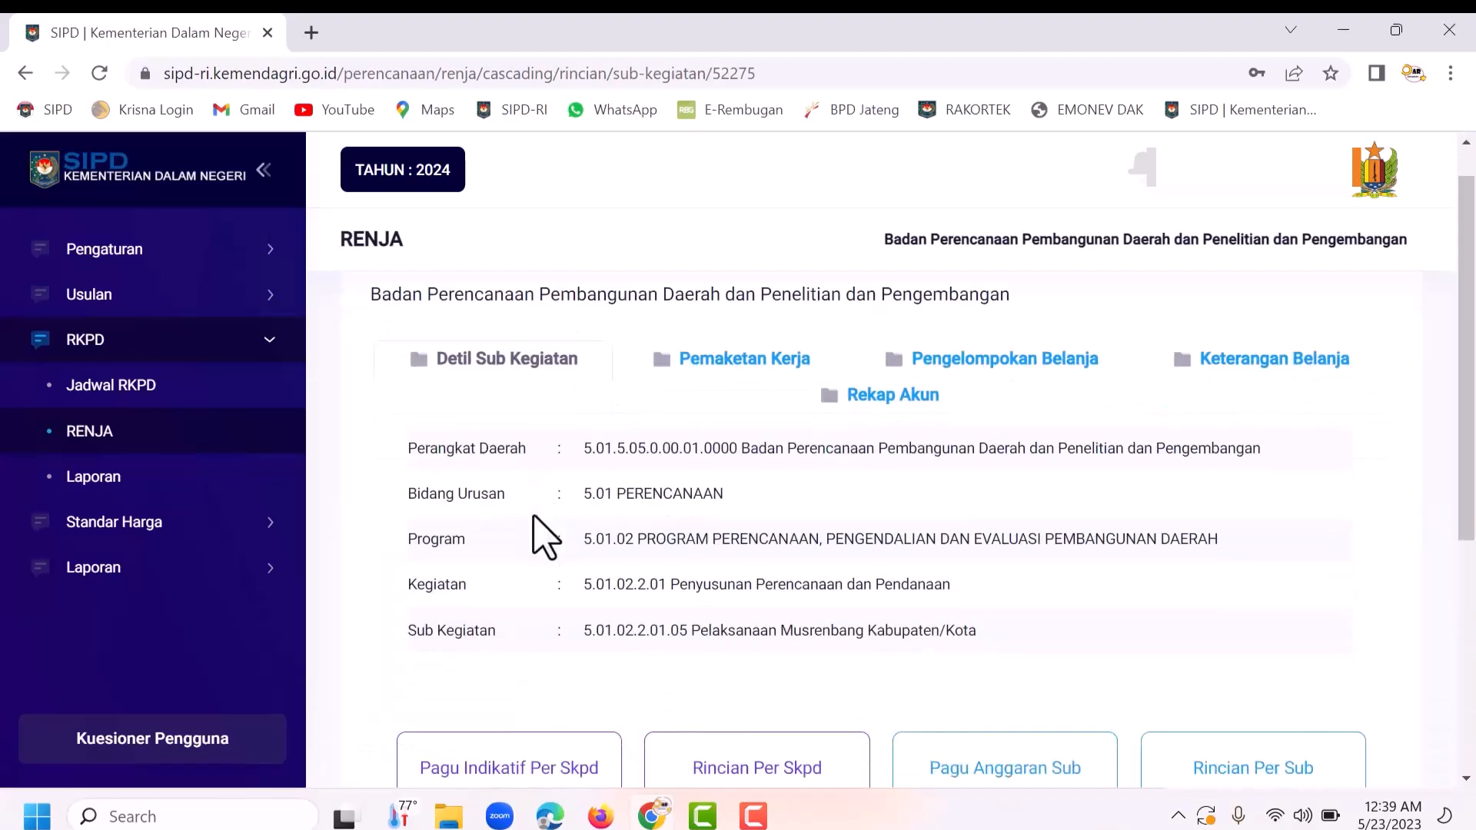
pyautogui.scroll(-3, 544, 529)
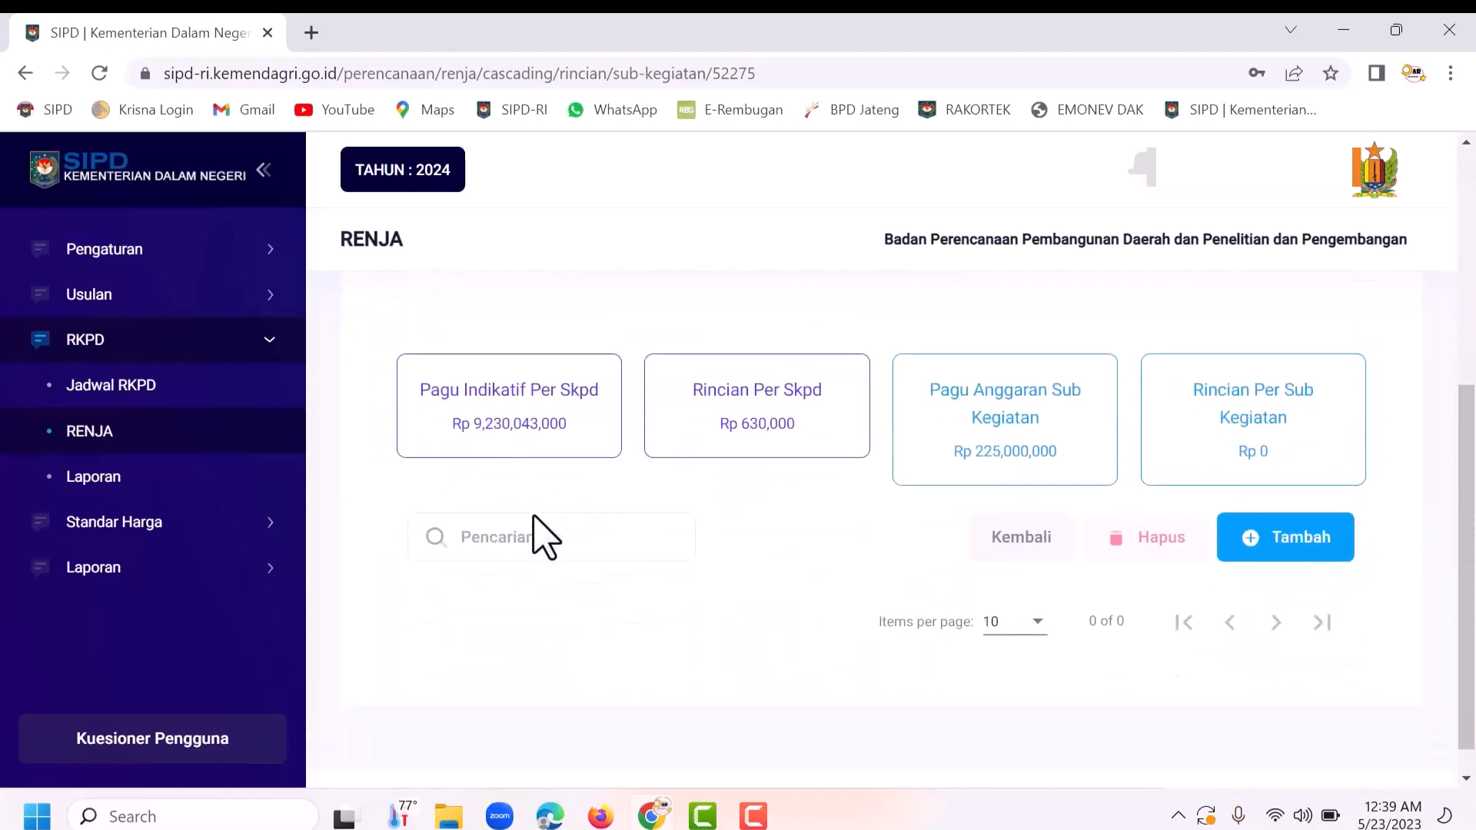
pyautogui.scroll(1, 846, 600)
pyautogui.scroll(2, 1074, 642)
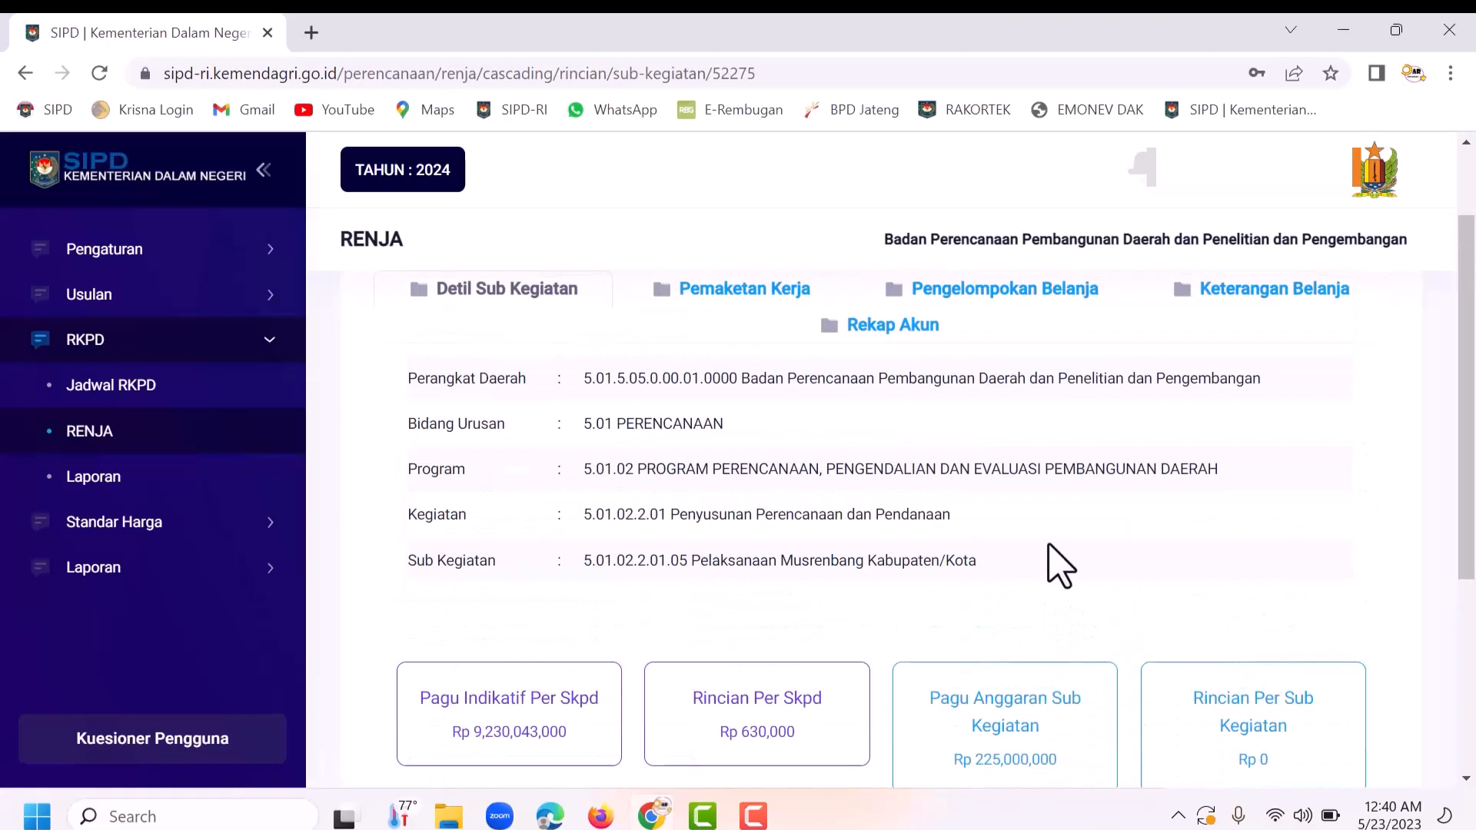
pyautogui.scroll(-3, 1058, 566)
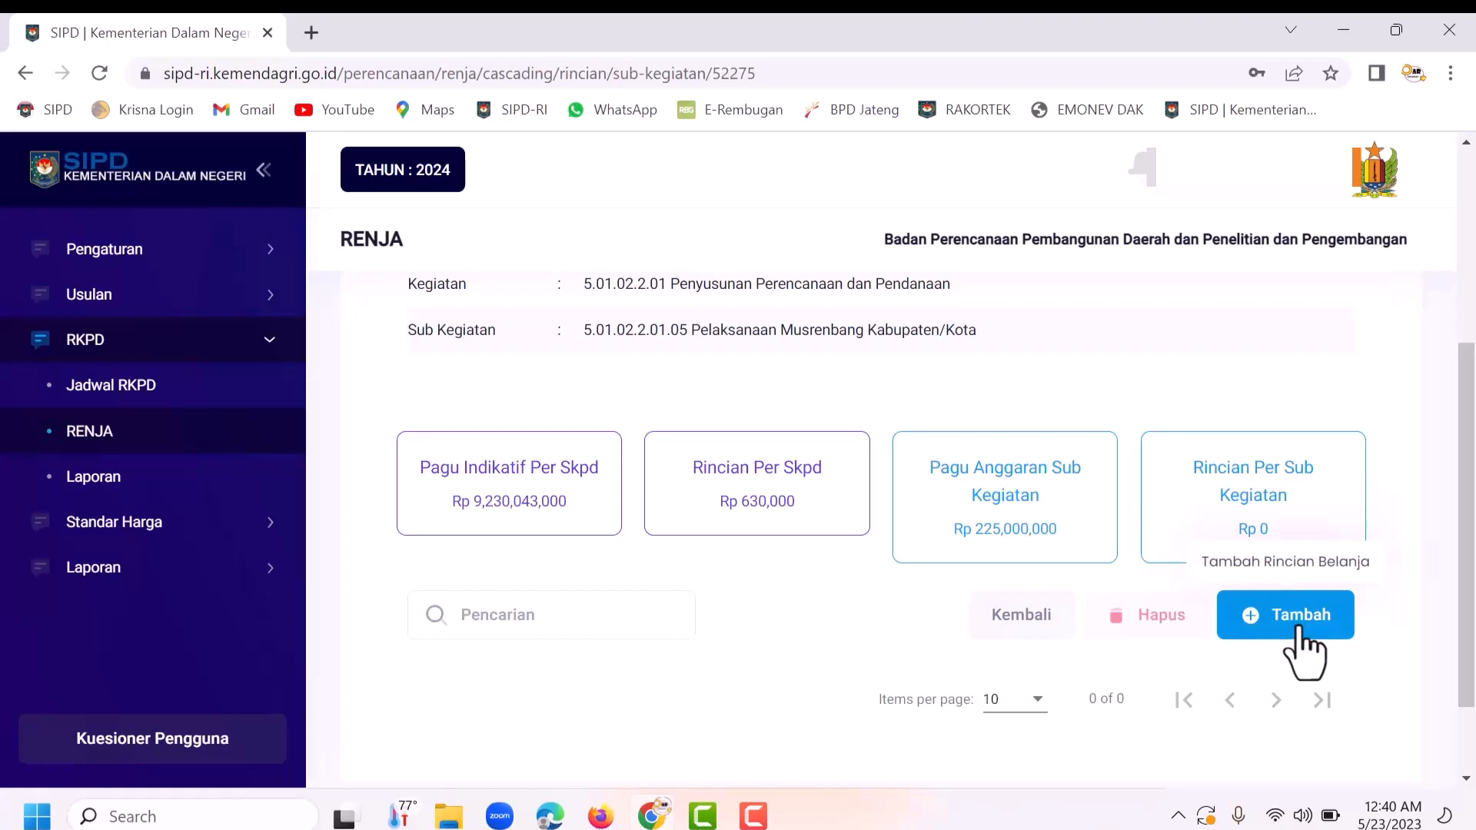
pyautogui.click(1305, 654)
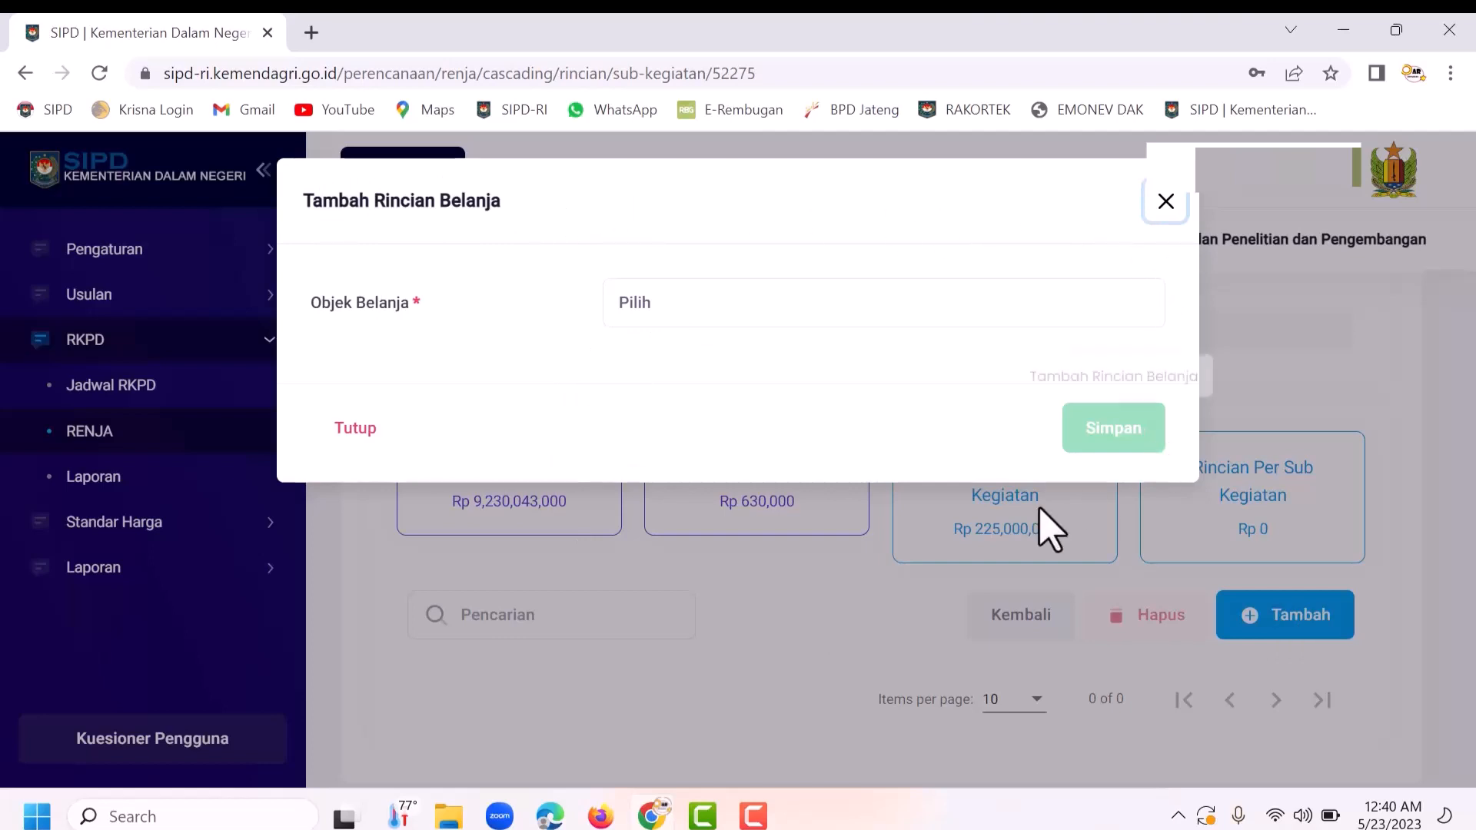
# Step: Set the expense object to Belanja Barang Jasa dan Modal and the account to Alat Tulis Kantor (5.1.02.01.01.0024)
pyautogui.click(676, 307)
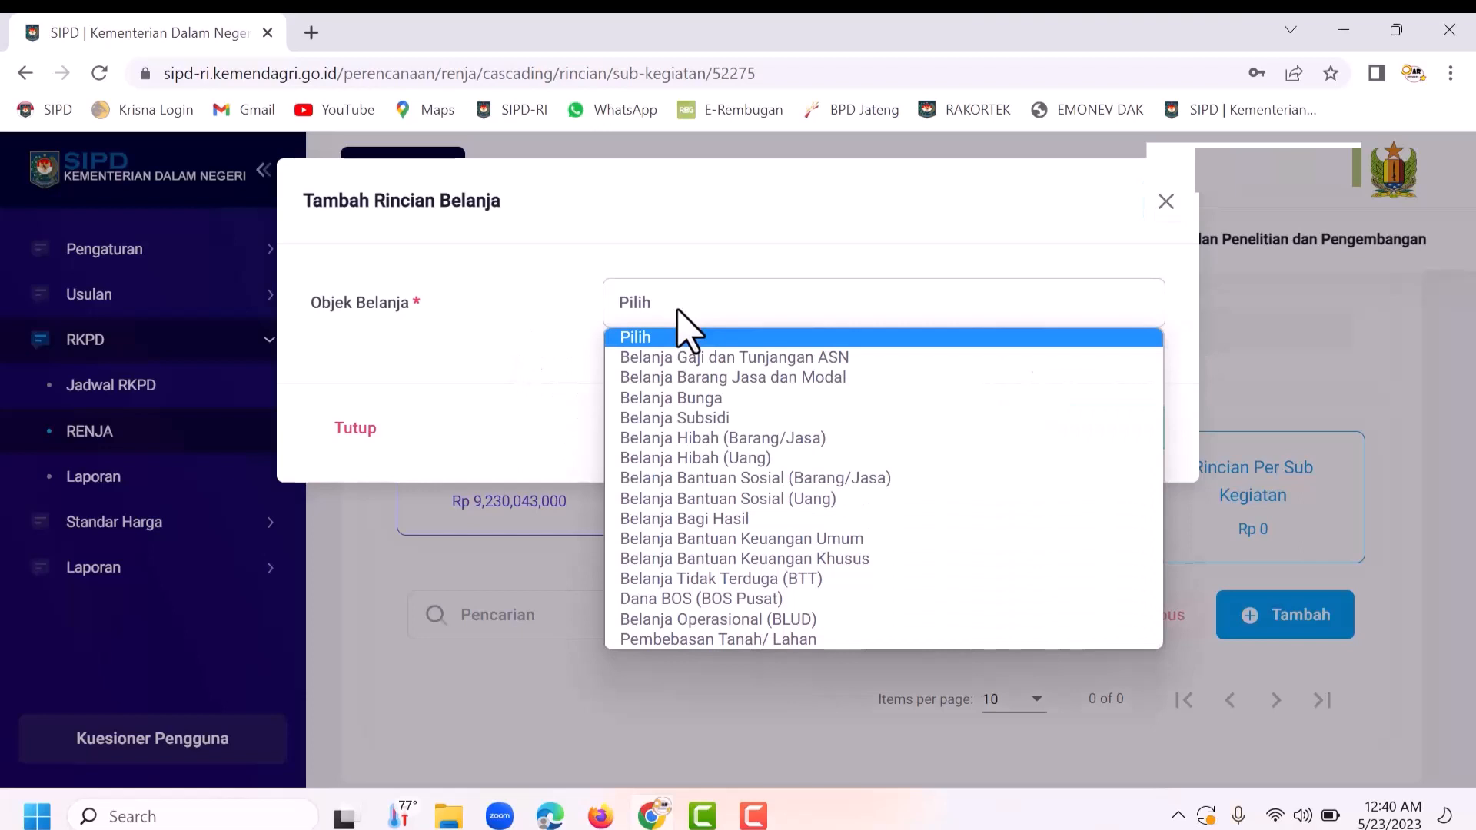
pyautogui.click(721, 379)
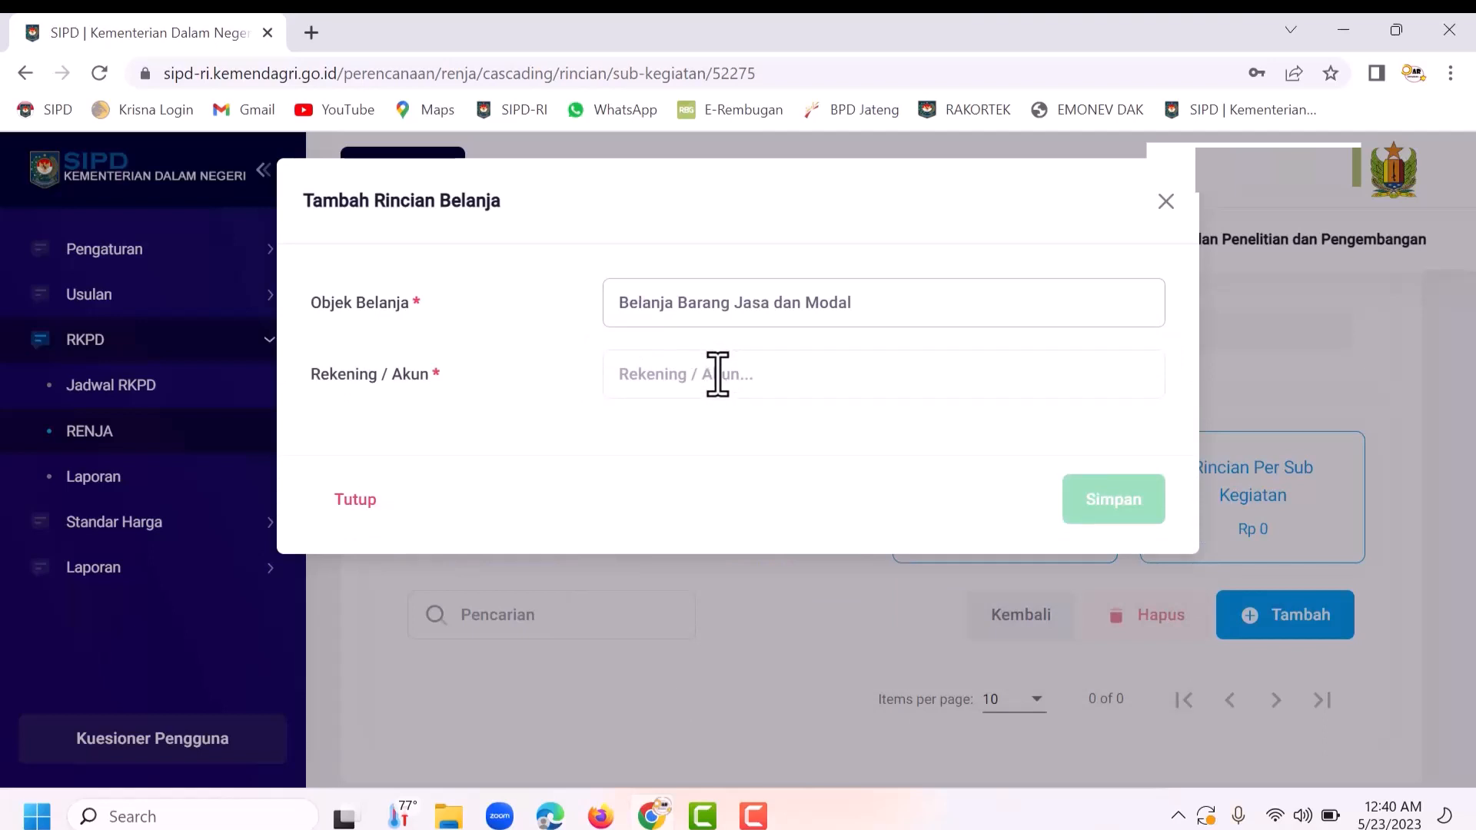
pyautogui.click(718, 373)
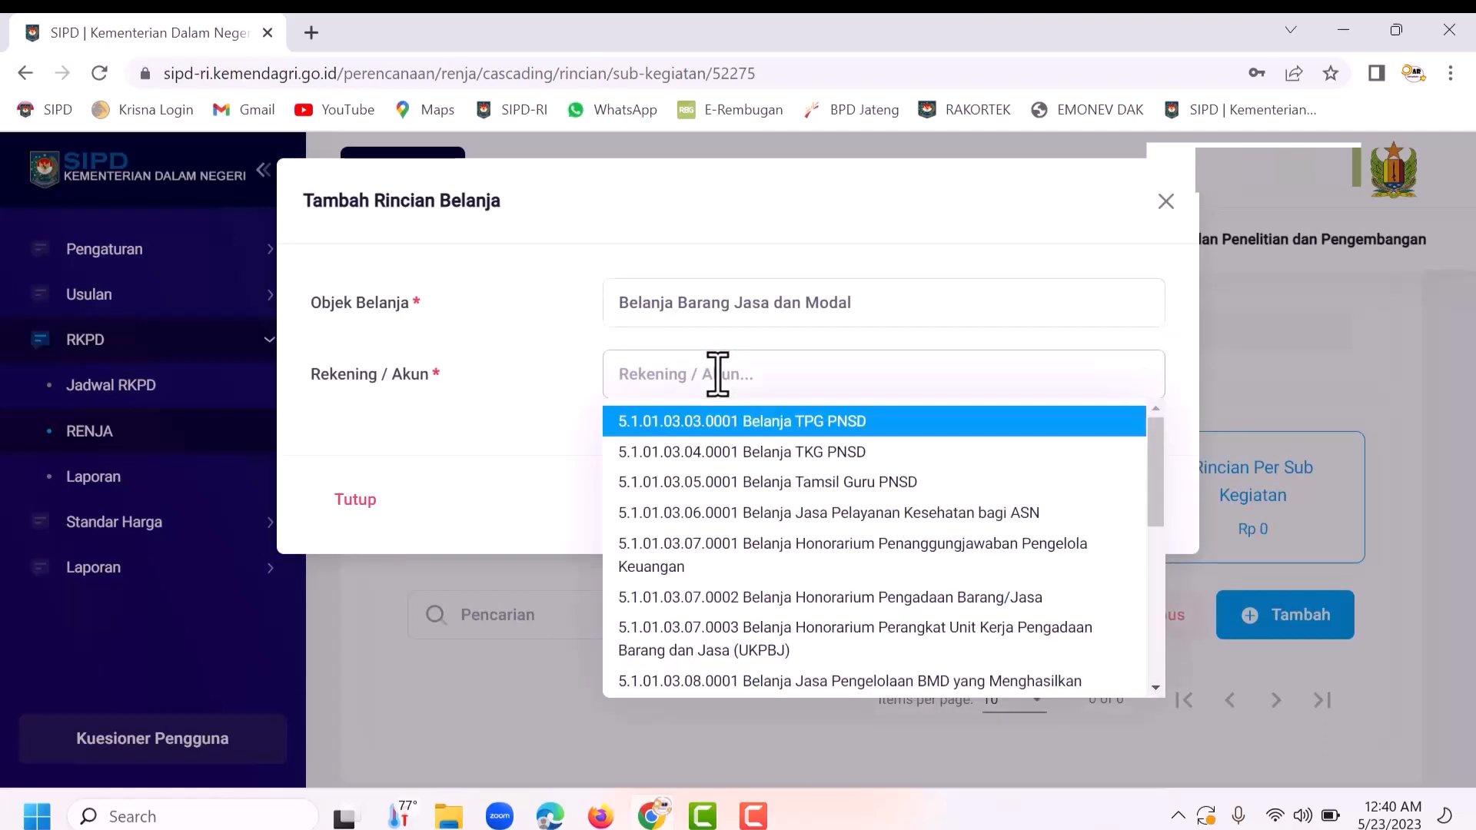
pyautogui.write('alat tulis')
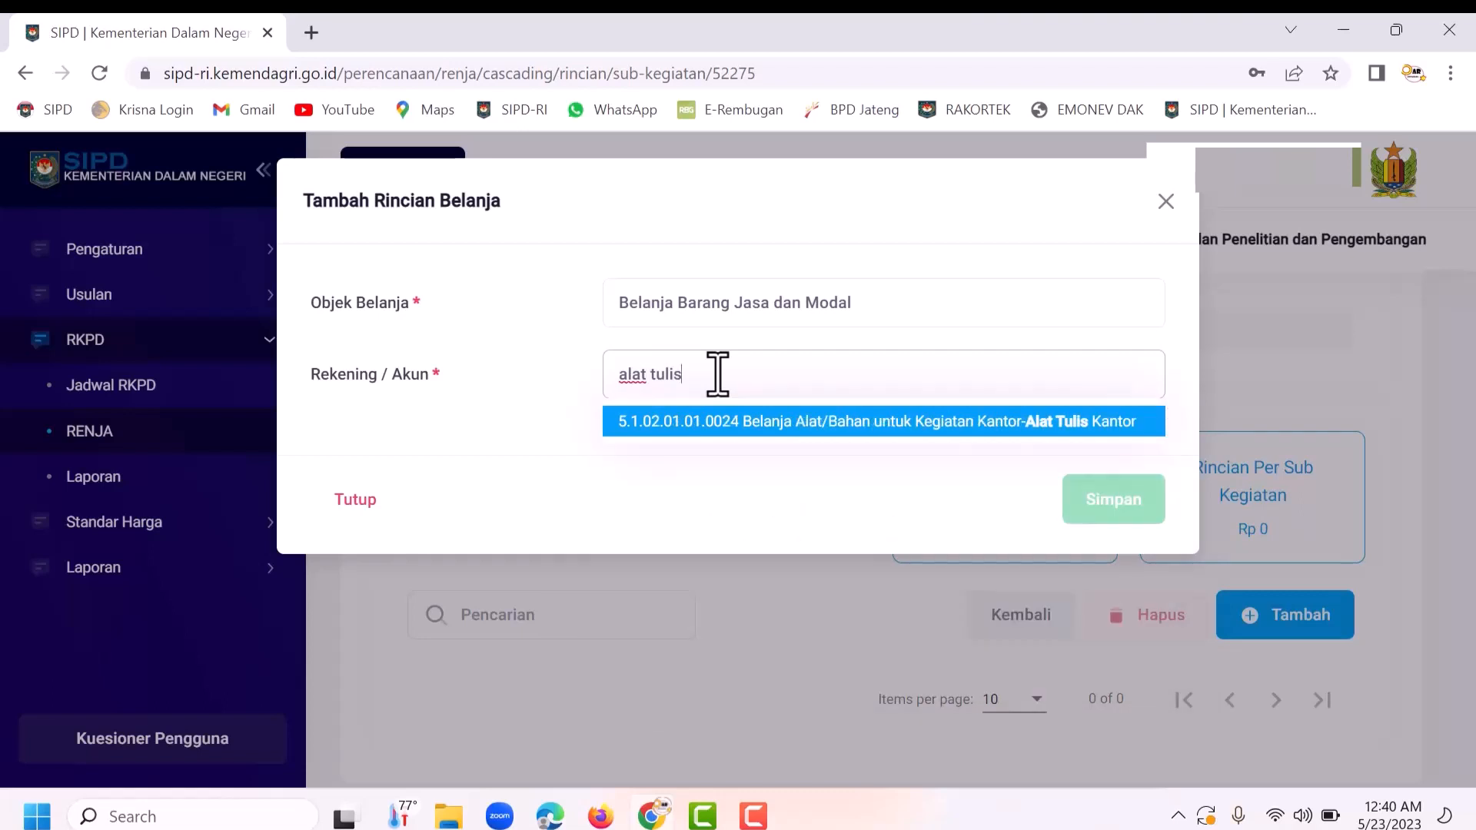
pyautogui.click(753, 422)
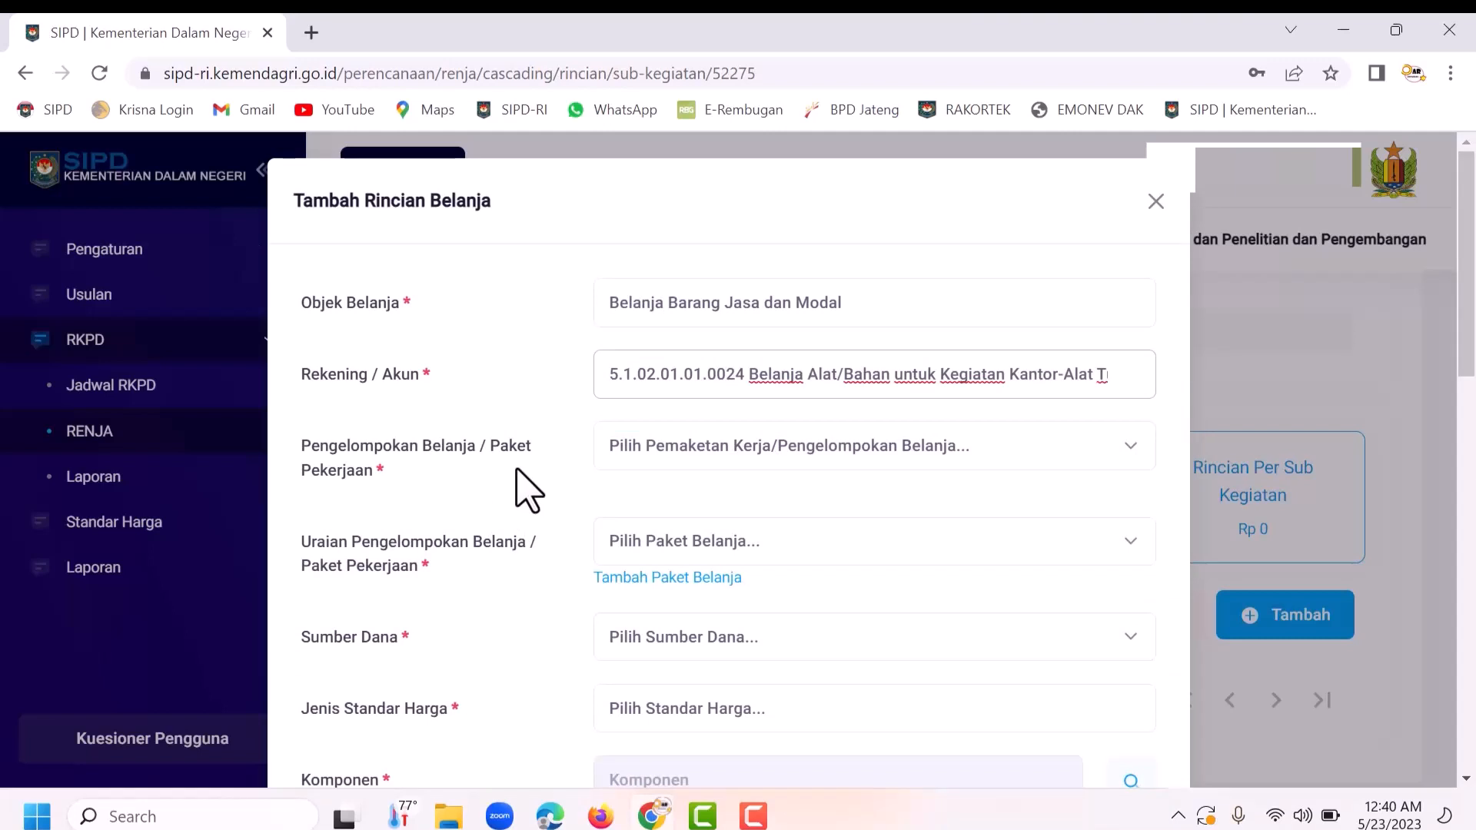
# Step: Use Pengelompokan Belanja as the grouping type and start a new spending package
pyautogui.click(660, 452)
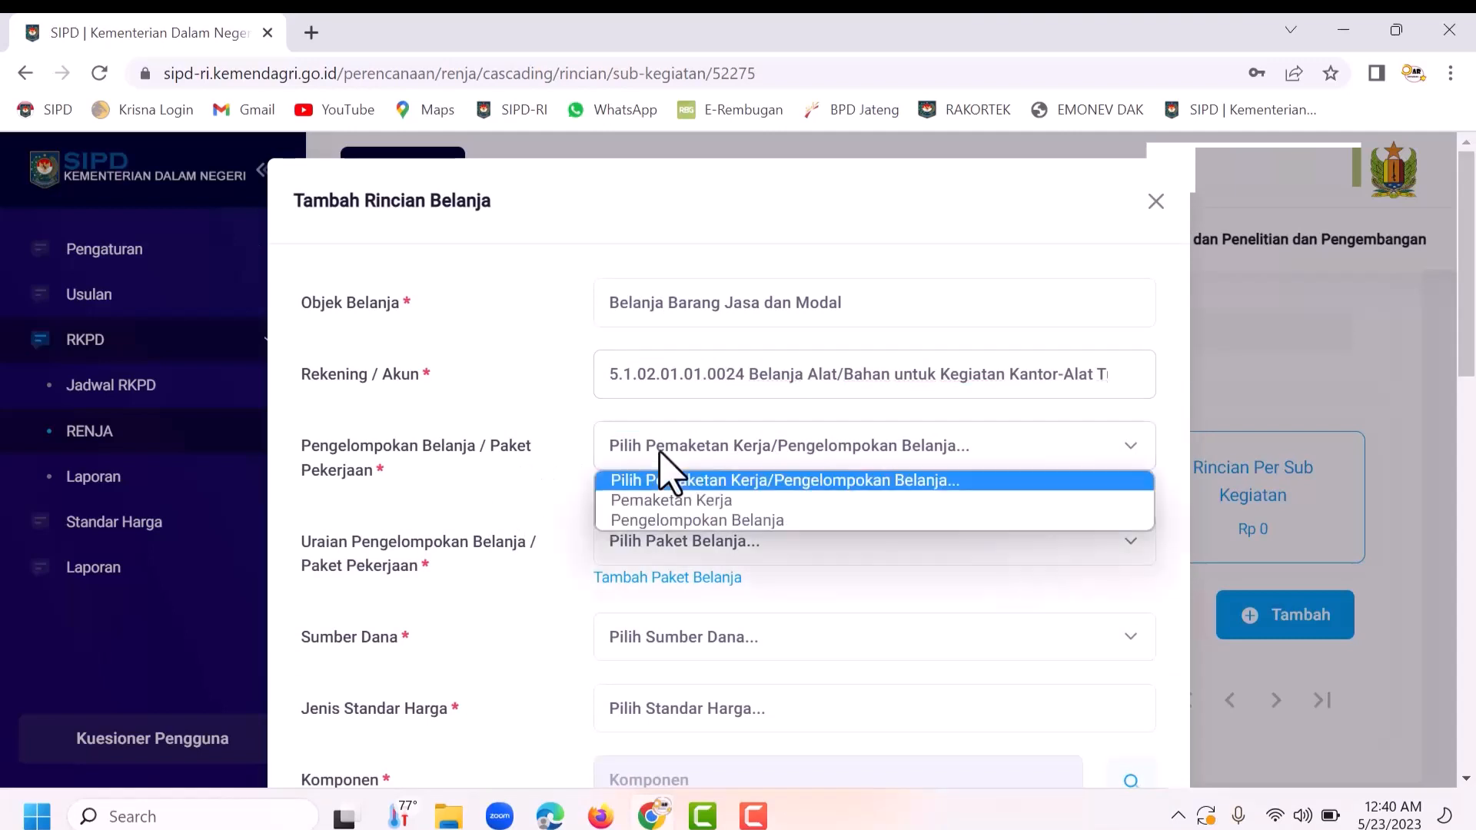
pyautogui.click(680, 520)
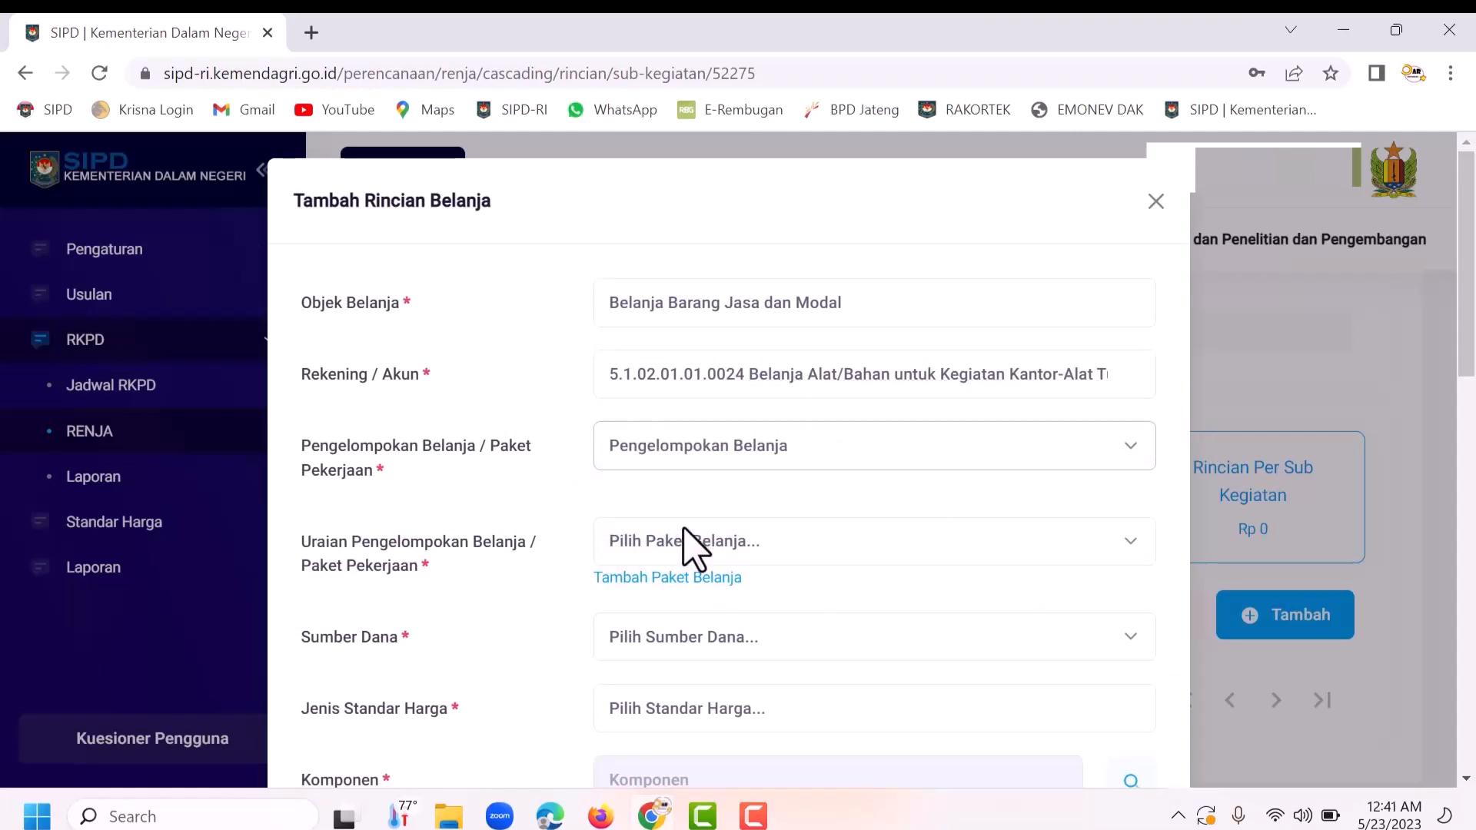
pyautogui.click(644, 548)
pyautogui.click(650, 569)
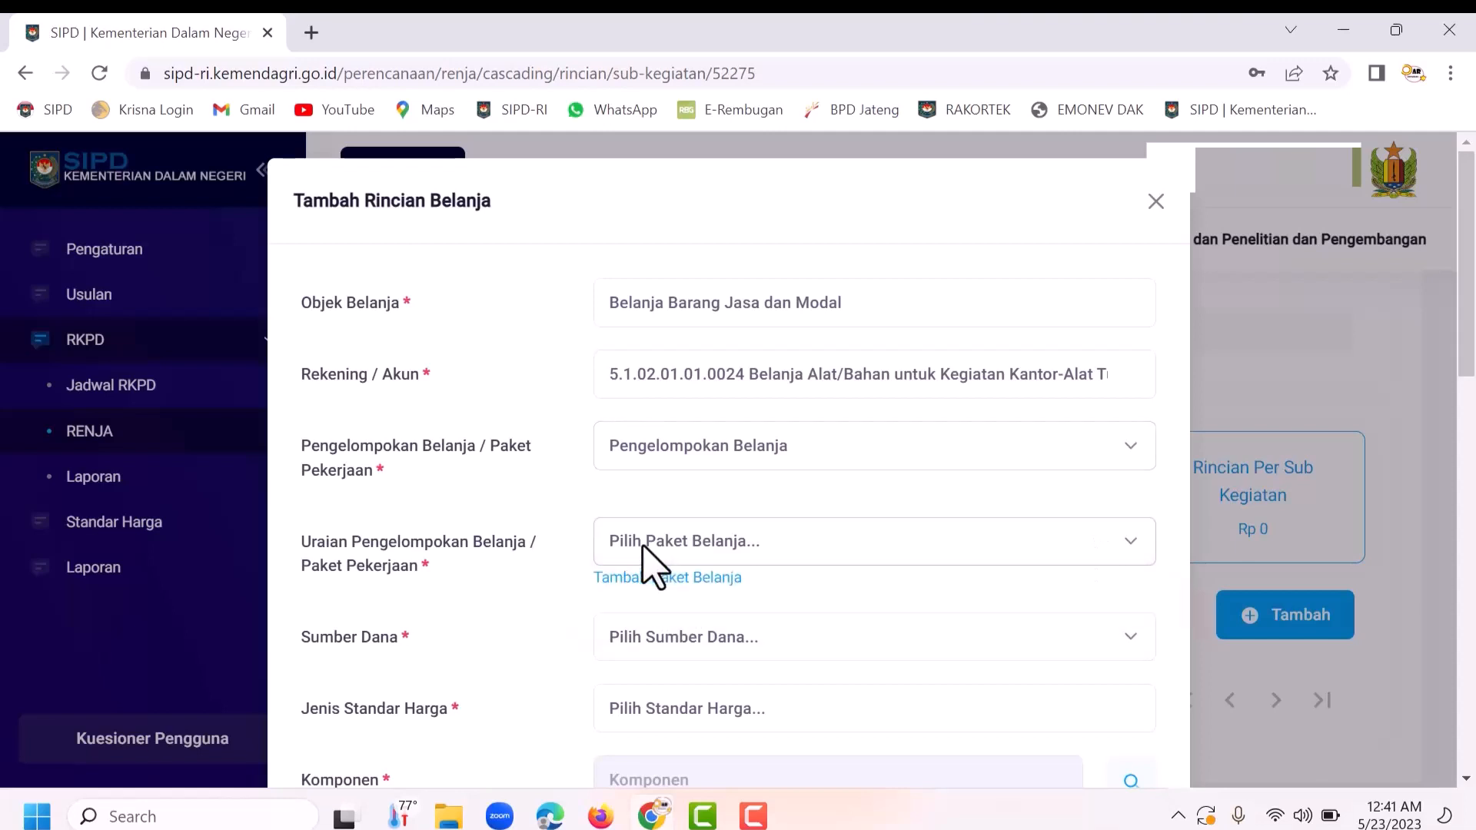
pyautogui.click(653, 586)
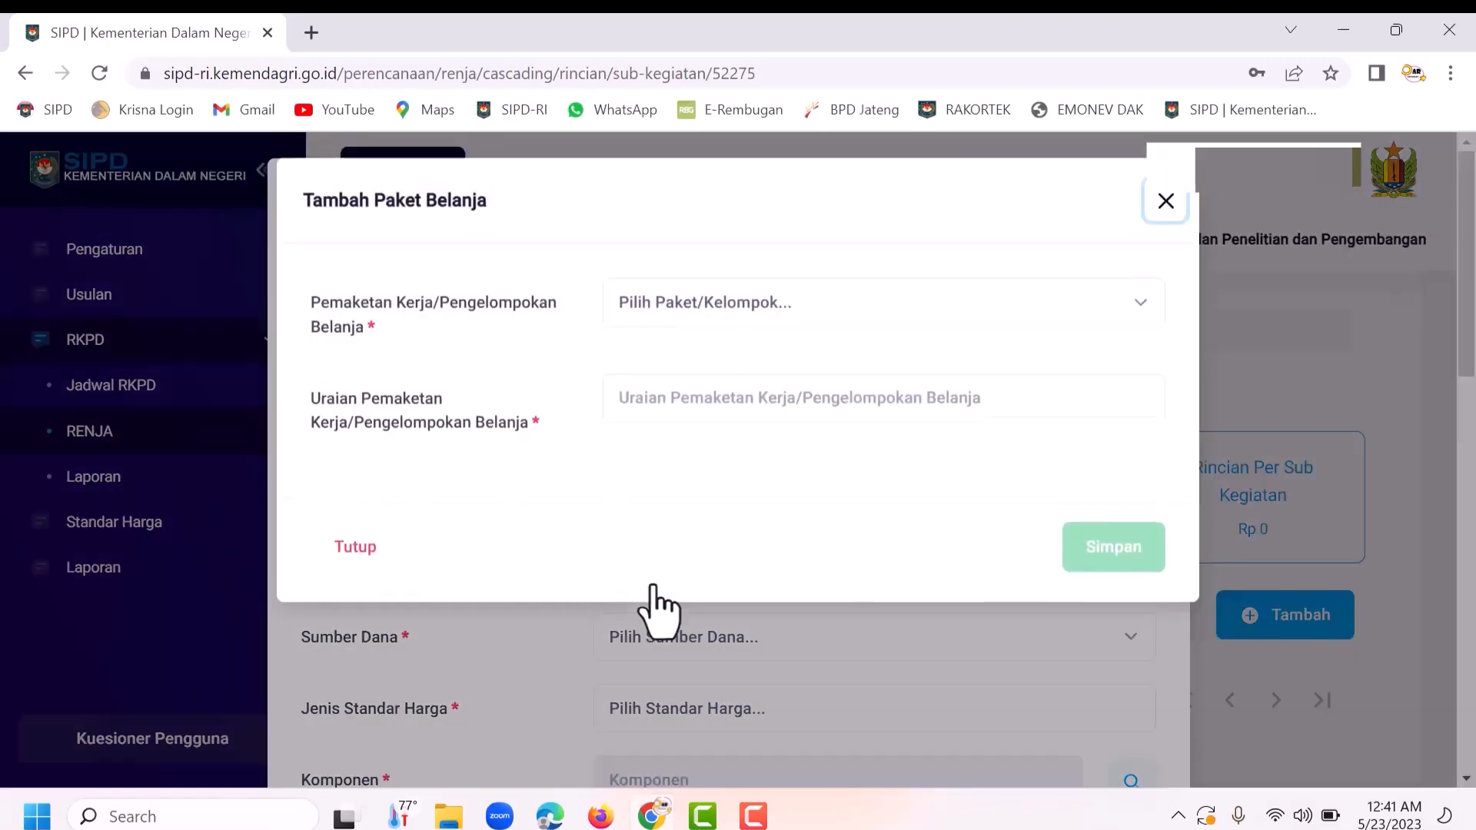
# Step: Save a new Pengelompokan Belanja package named 'Belanja Alat Tulis Kantor'
pyautogui.click(679, 317)
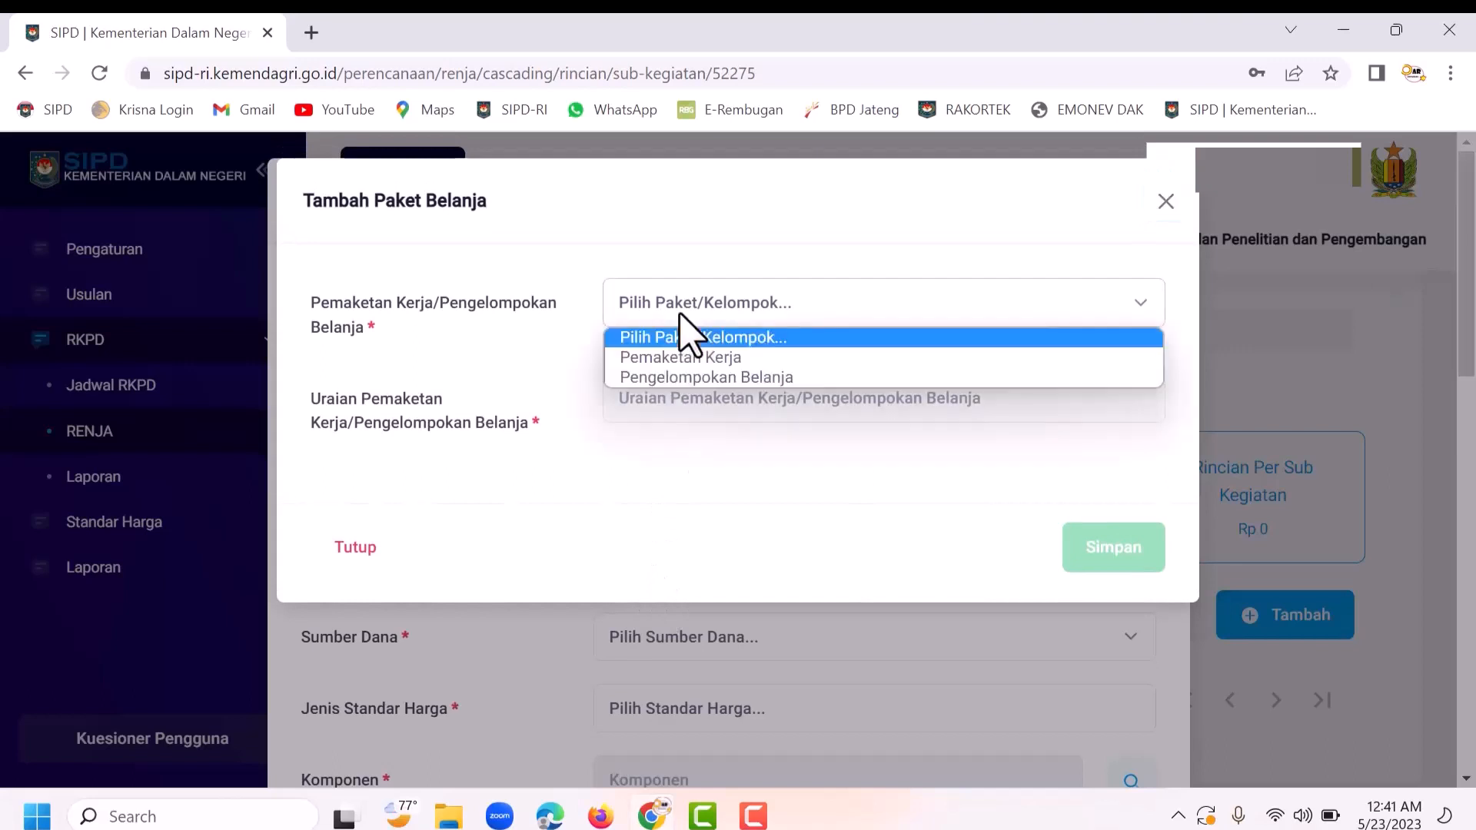
pyautogui.click(683, 378)
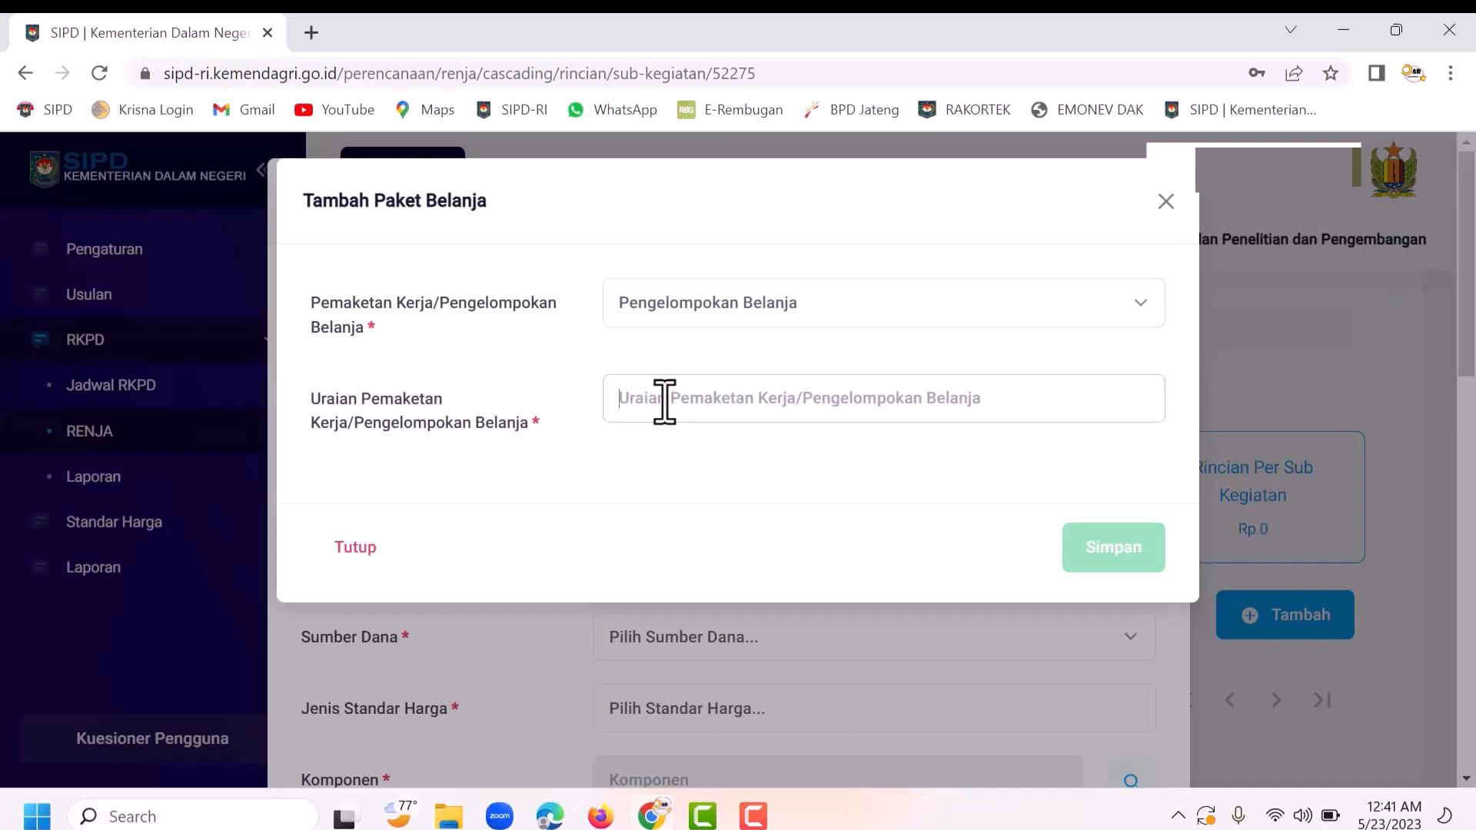
pyautogui.write('Belanja')
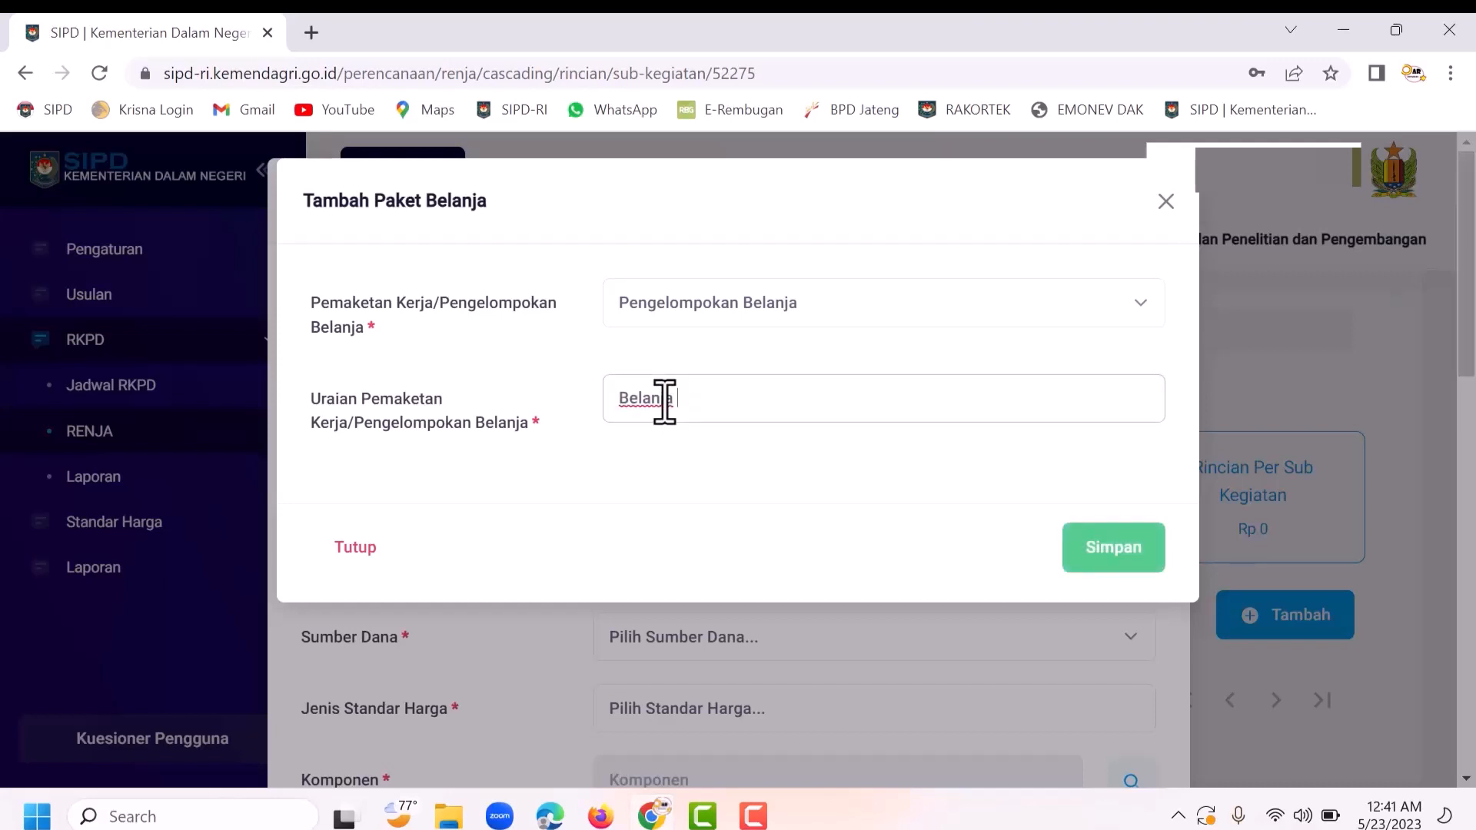
pyautogui.write(' Alat Tulis Kantor')
pyautogui.click(1093, 566)
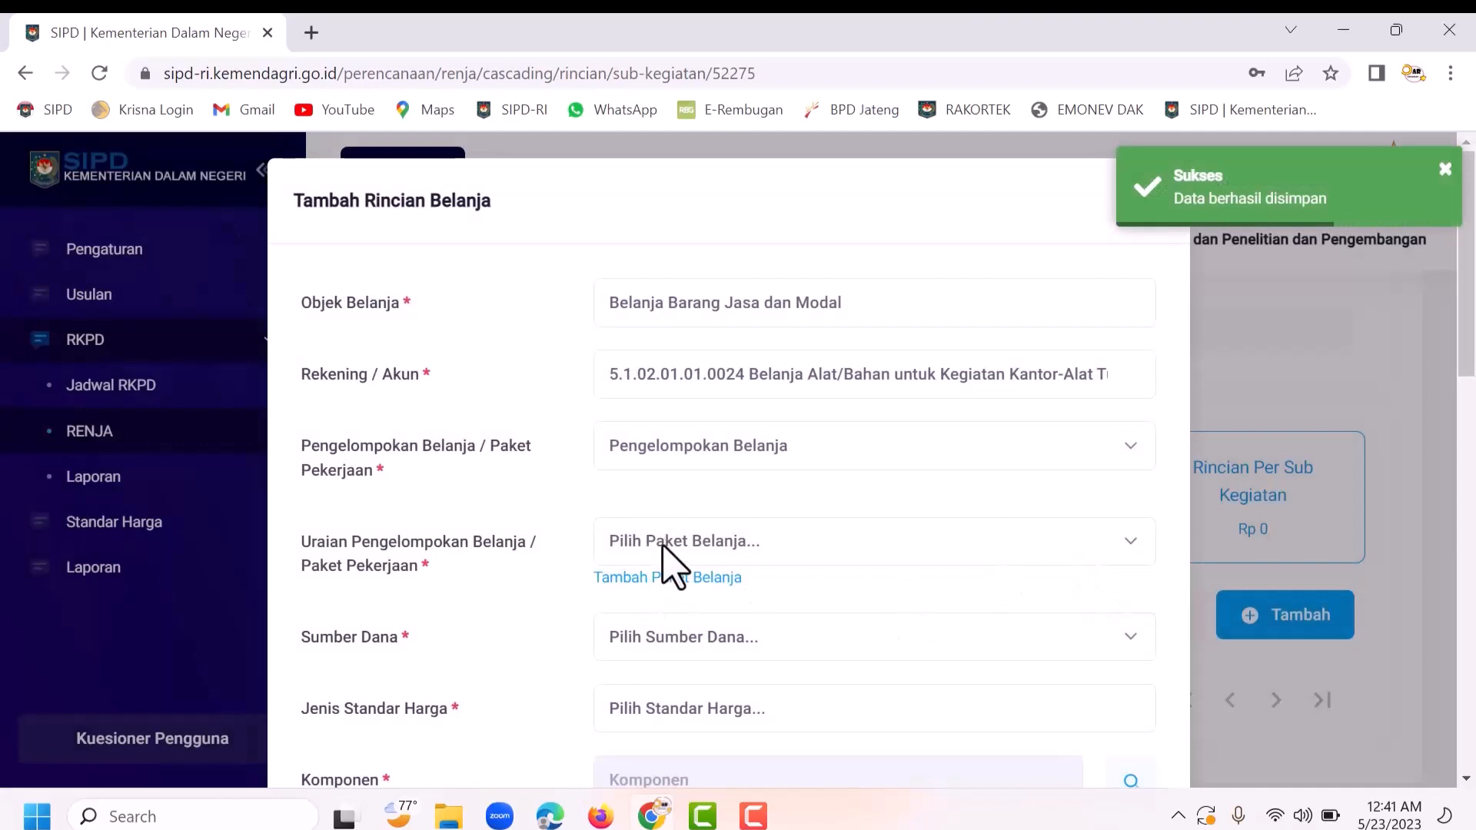
# Step: Select the newly saved 'Belanja Alat Tulis Kantor' as the Uraian Pengelompokan Belanja
pyautogui.click(663, 542)
pyautogui.click(660, 501)
pyautogui.click(660, 541)
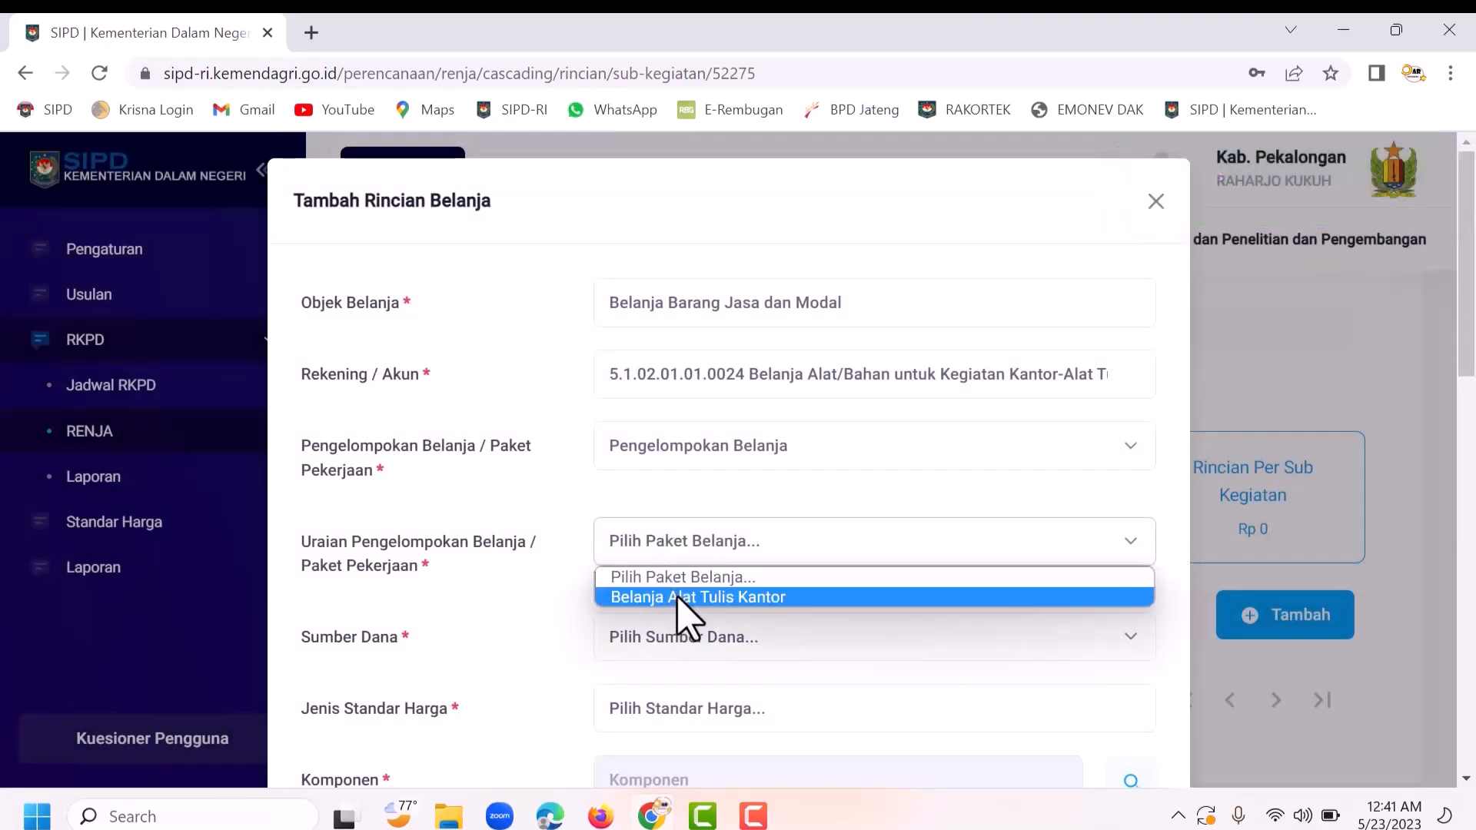
pyautogui.click(677, 596)
pyautogui.scroll(-1, 677, 597)
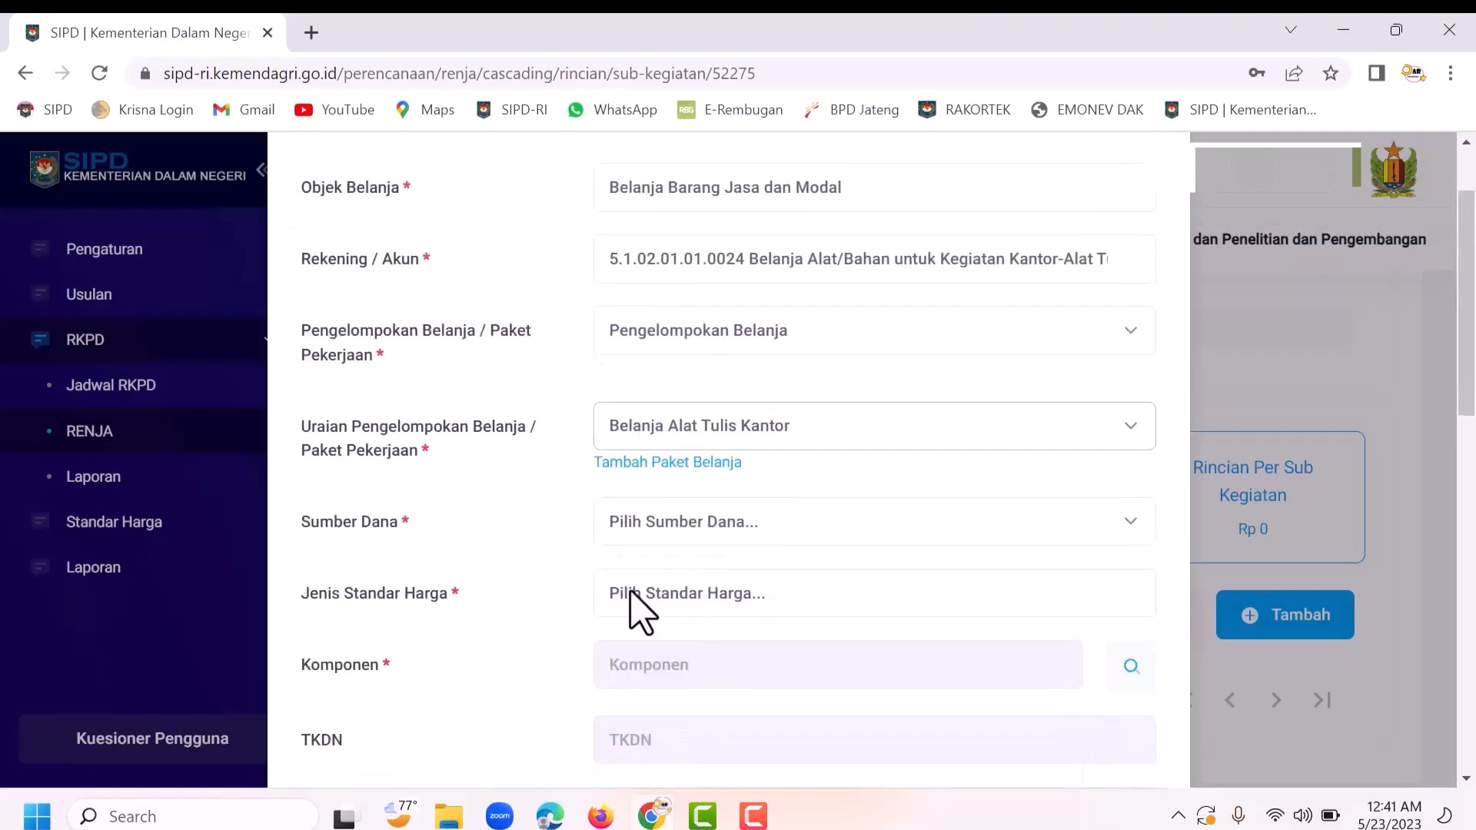
pyautogui.click(650, 527)
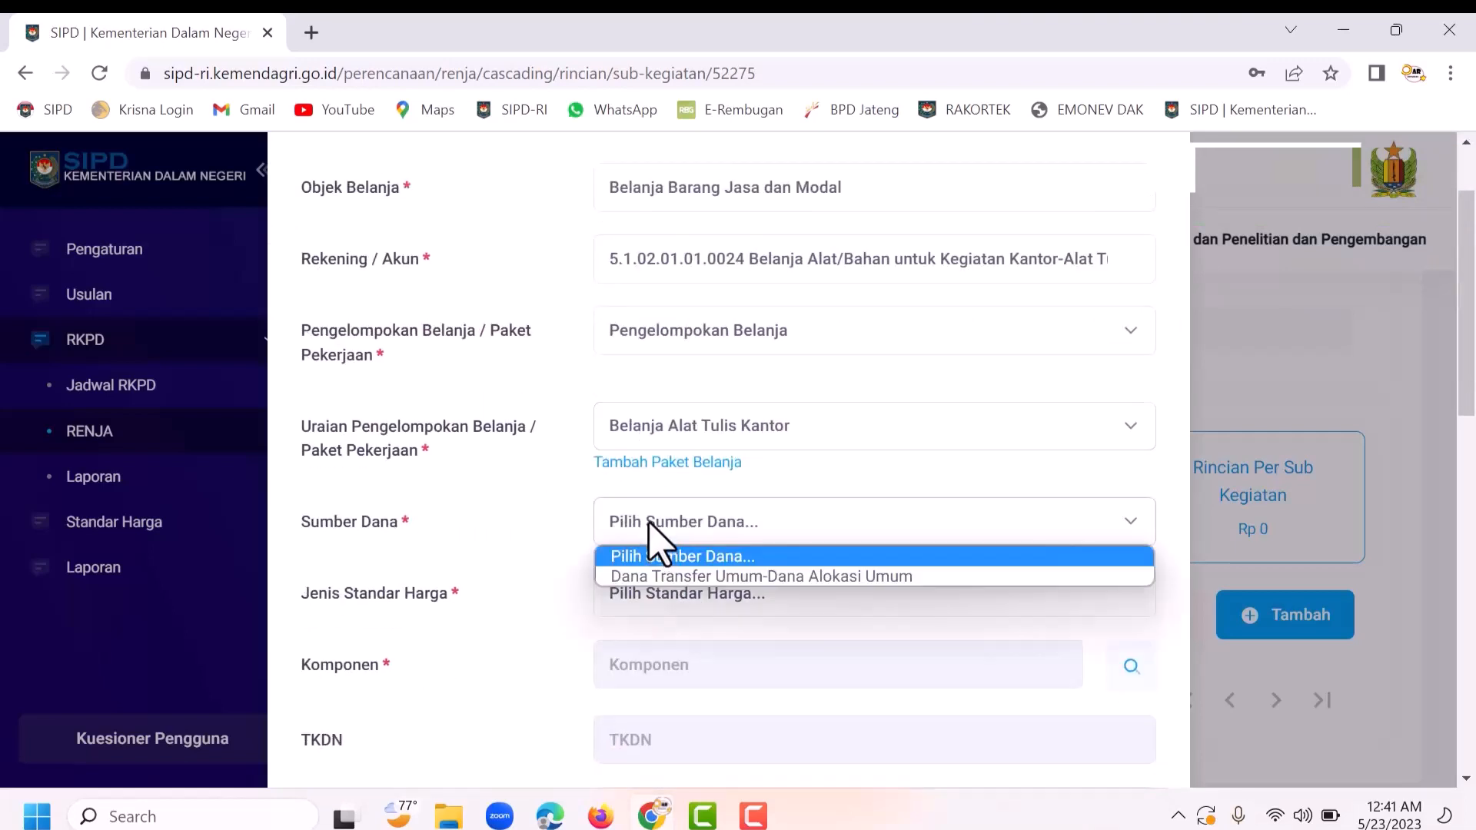
# Step: Set Sumber Dana to Dana Transfer Umum-Dana Alokasi Umum and Jenis Standar Harga to SSH
pyautogui.click(742, 577)
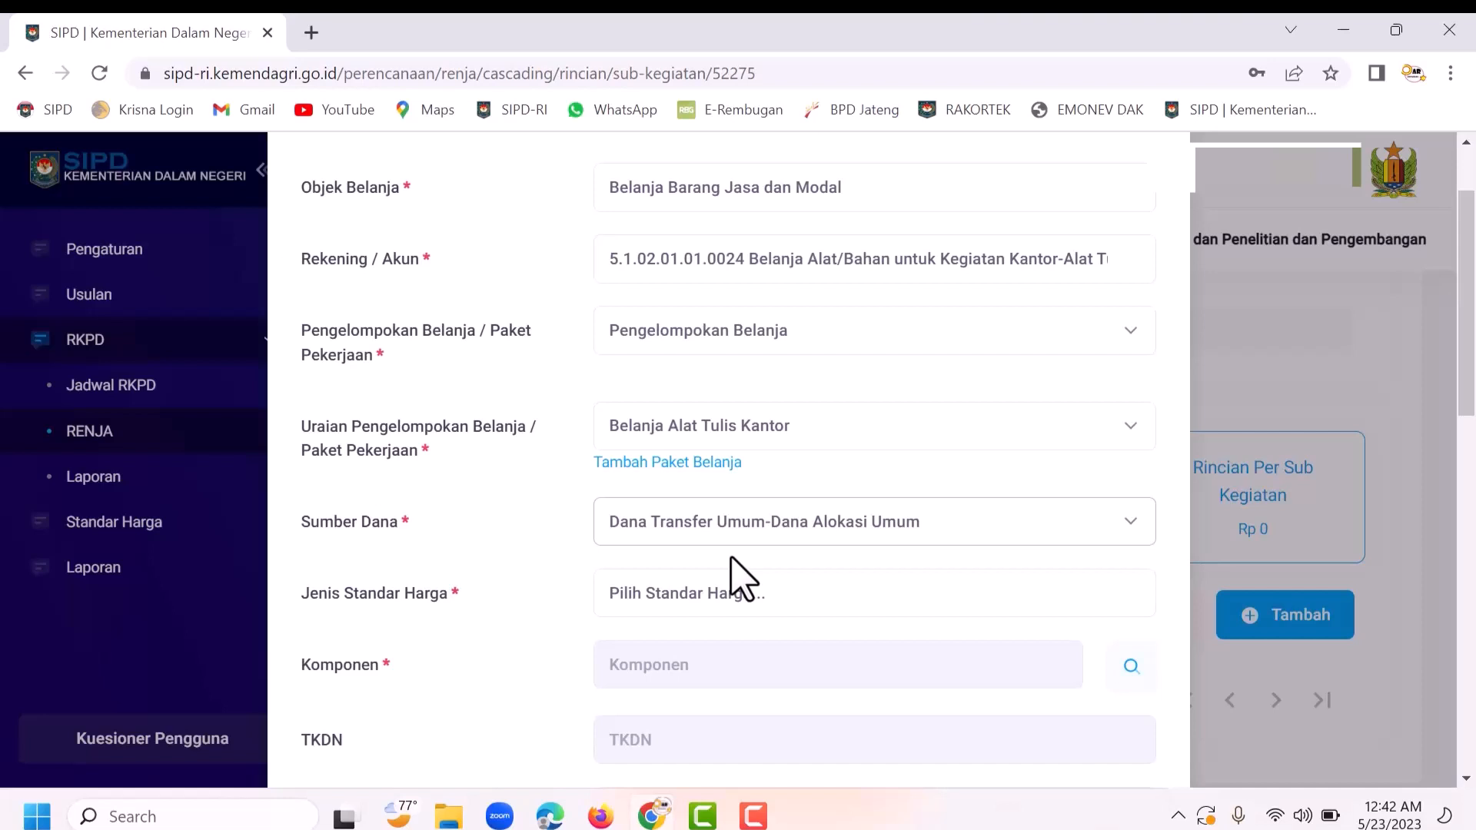
pyautogui.scroll(-3, 719, 554)
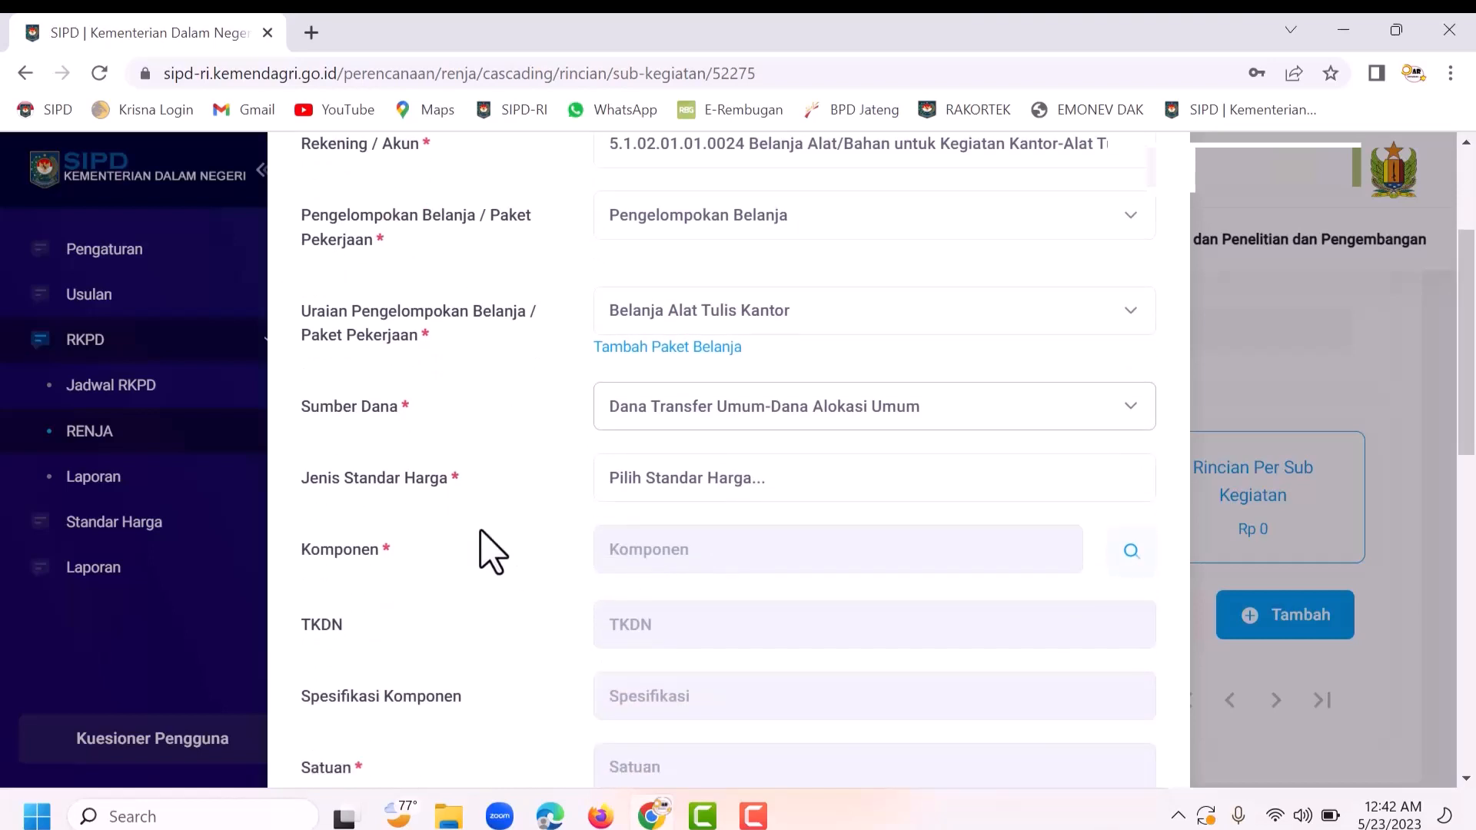
pyautogui.click(692, 487)
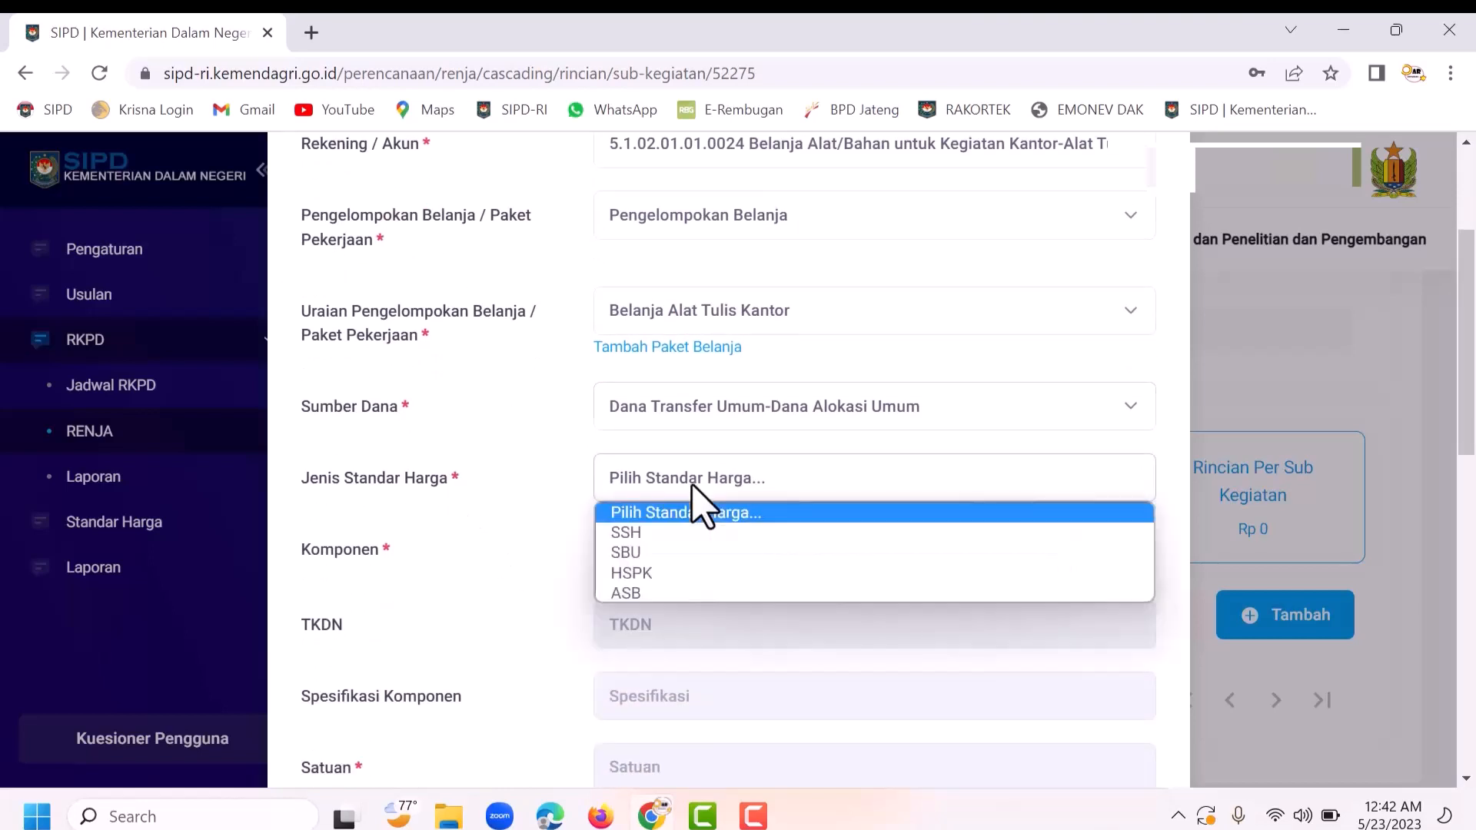
pyautogui.click(642, 532)
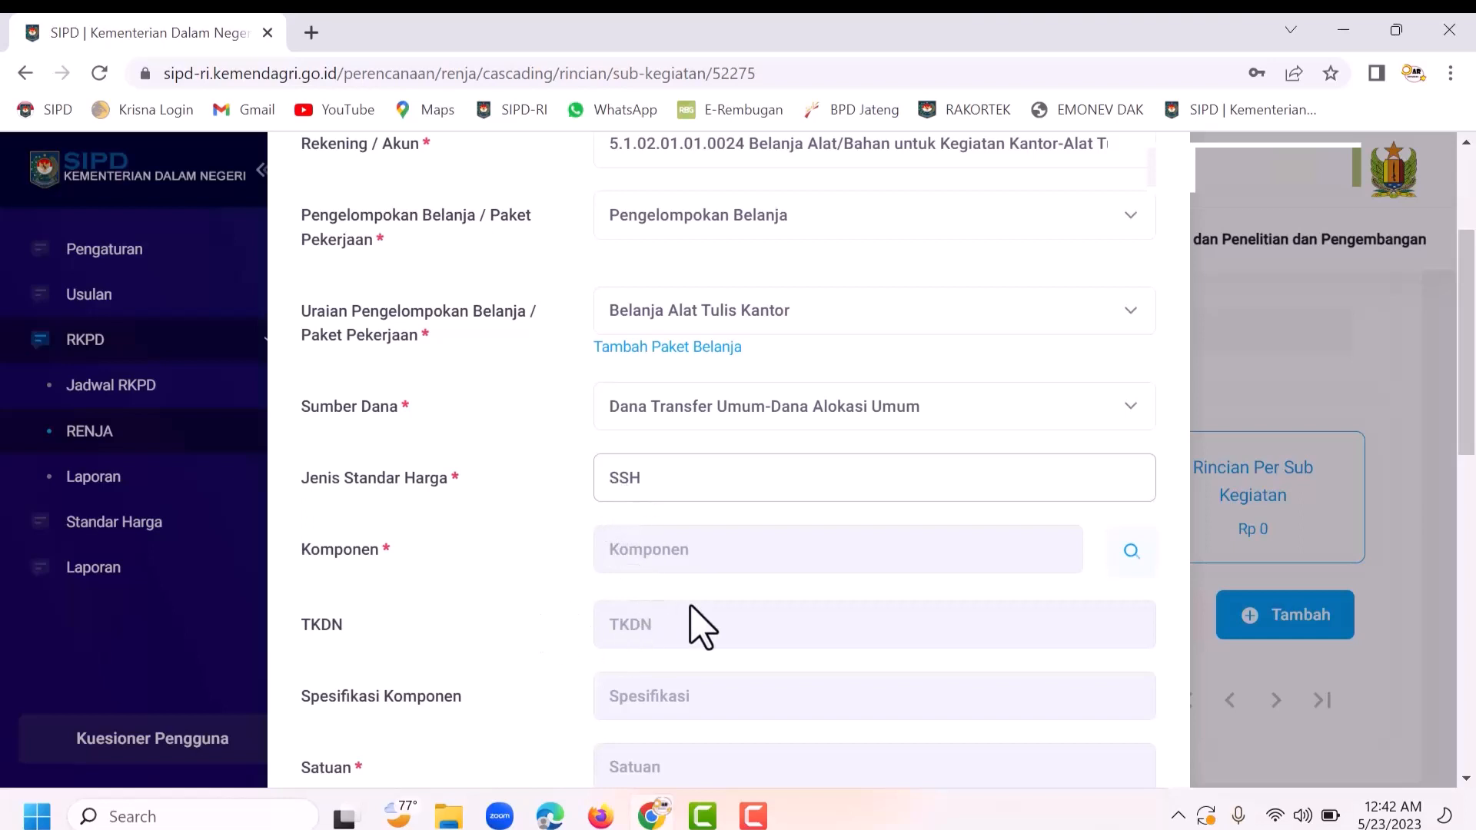
pyautogui.scroll(-2, 689, 619)
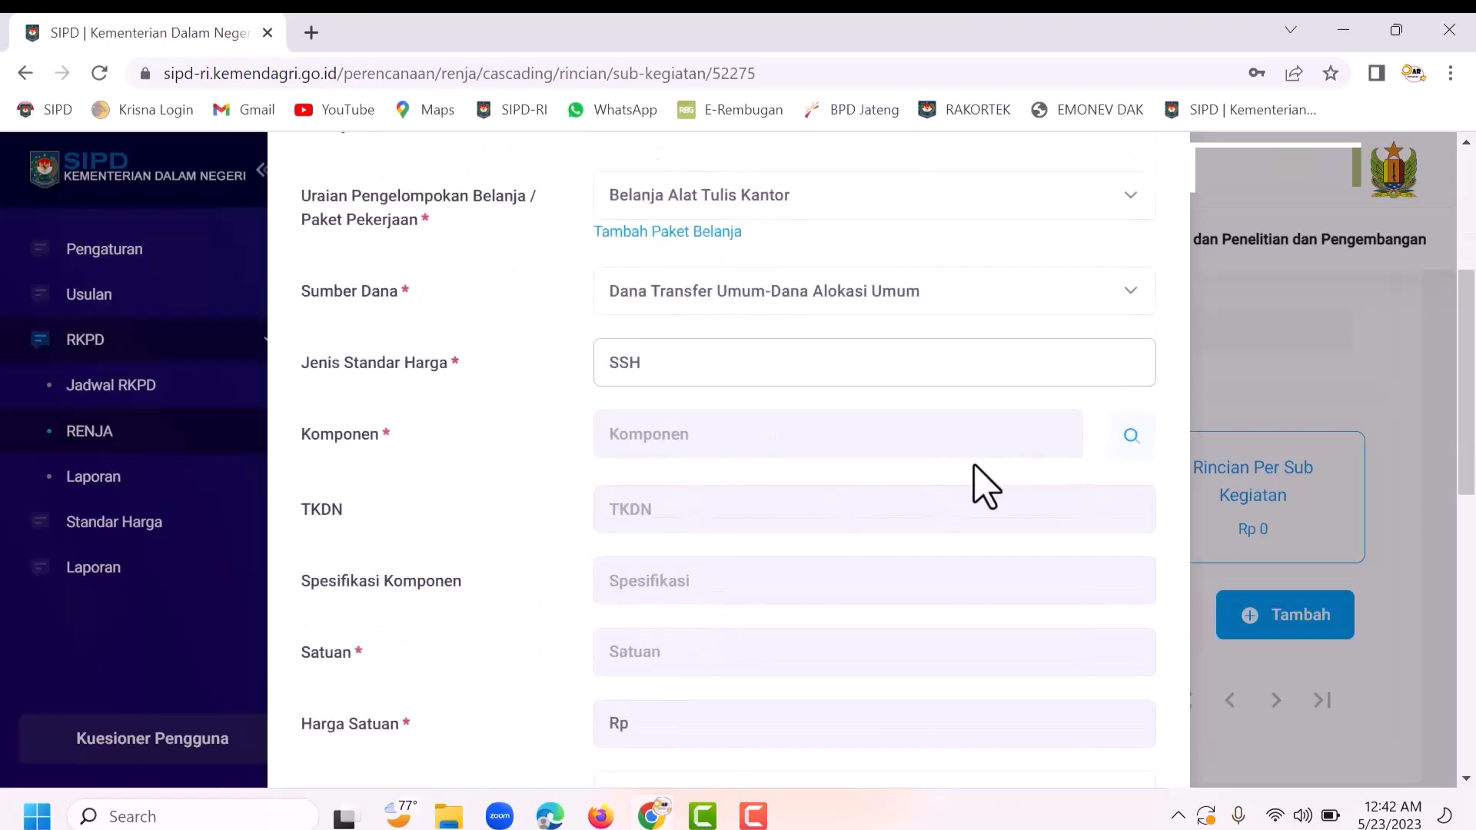
# Step: Pick Ballpoint Gell Standart from the component catalogue, filling in buah at Rp 3,000 and 0% TKDN
pyautogui.click(1141, 454)
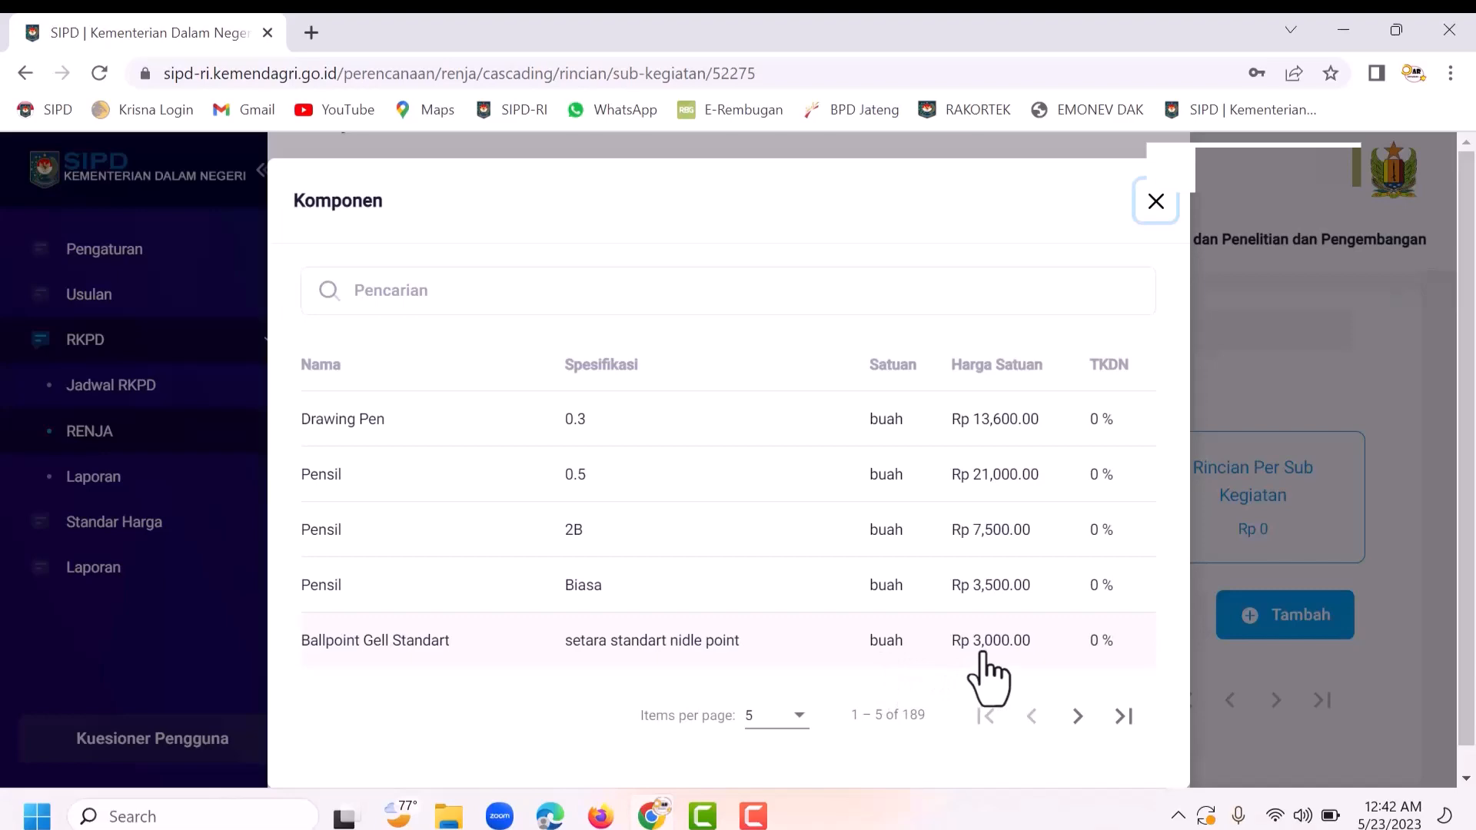
pyautogui.click(674, 643)
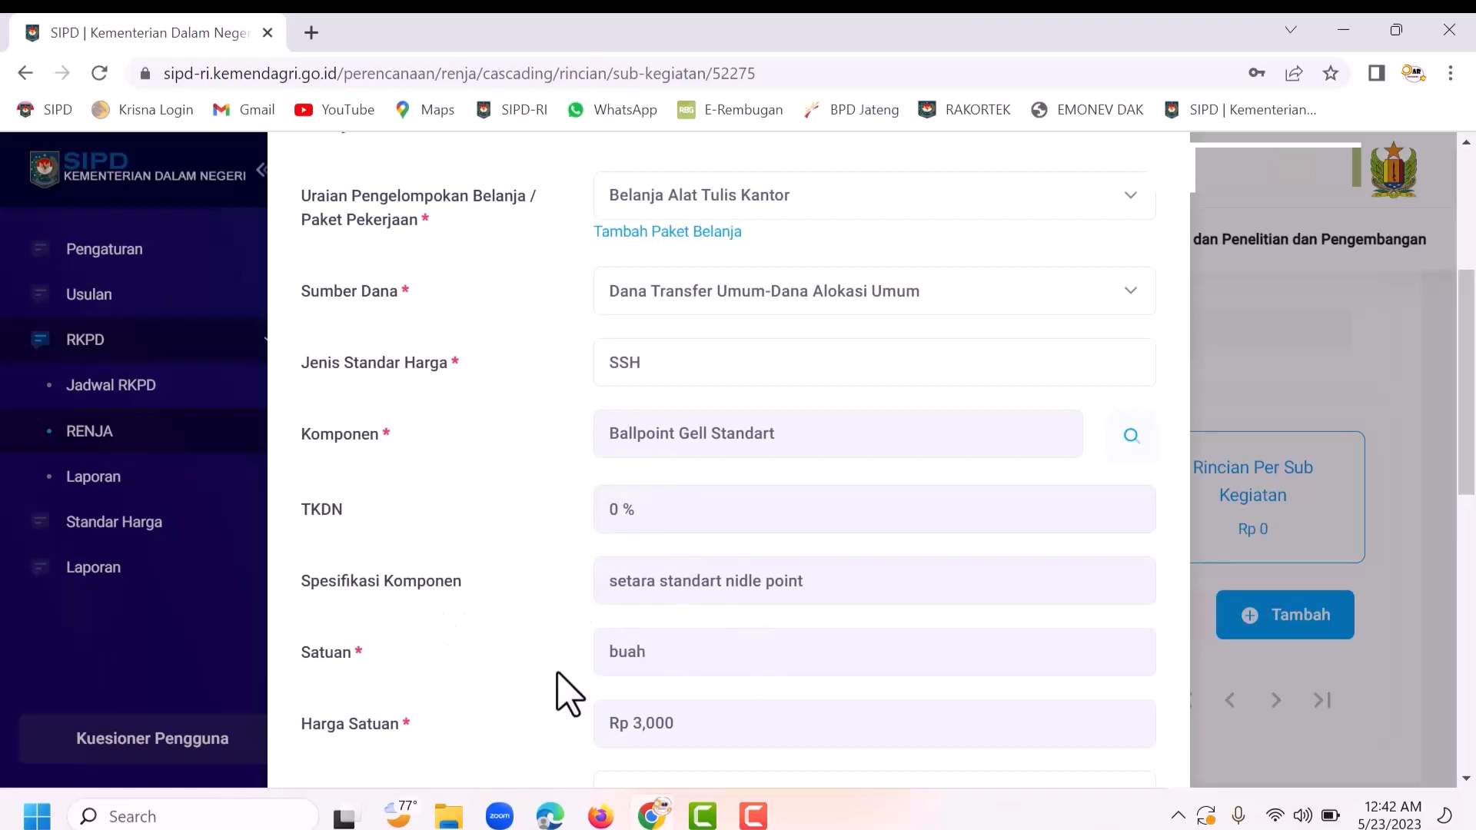
pyautogui.scroll(-1, 680, 660)
pyautogui.scroll(-1, 680, 660)
pyautogui.scroll(-1, 655, 642)
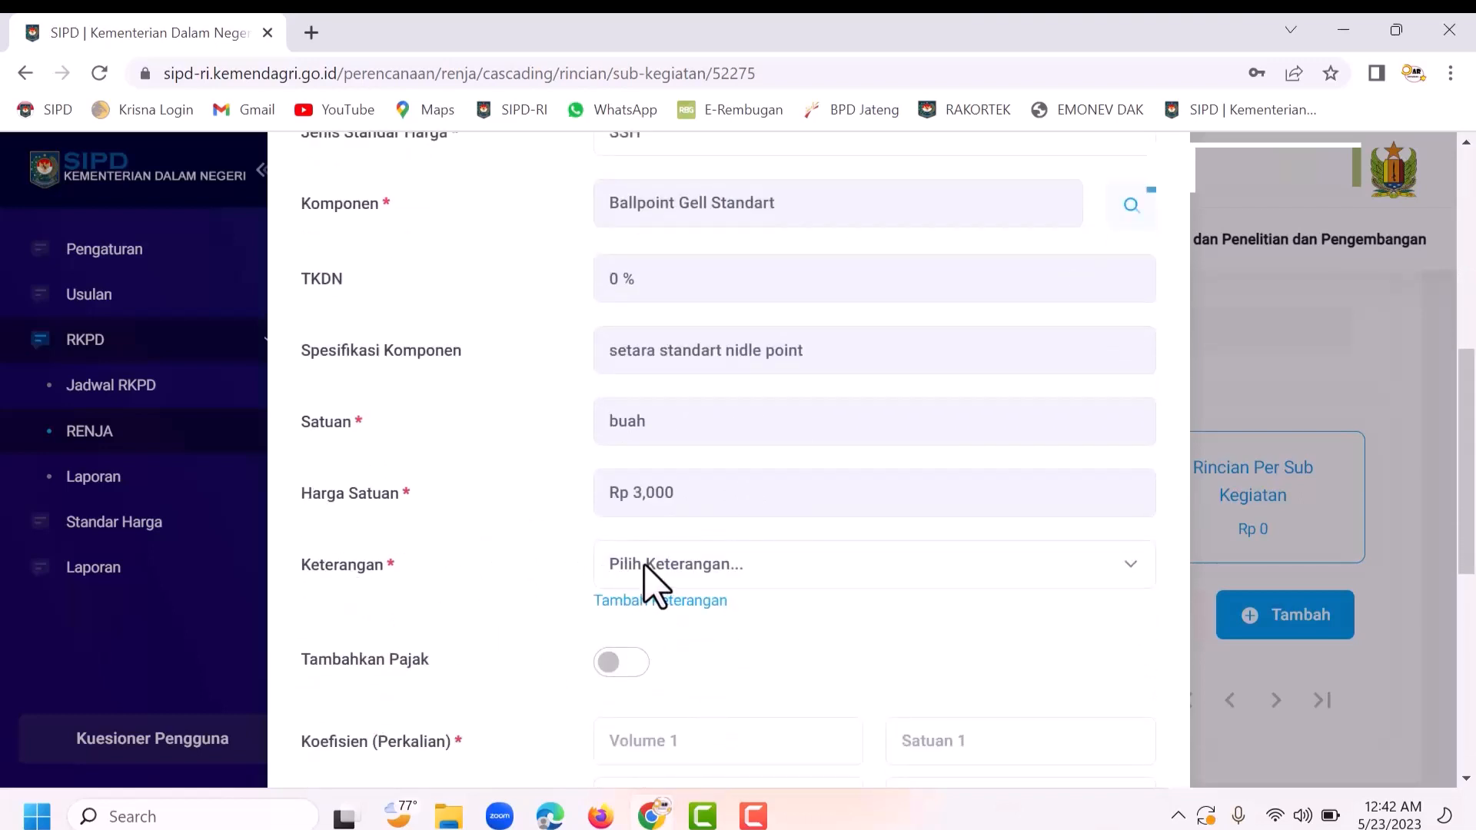
# Step: Add a new Keterangan entry 'Alat tulis kantor'
pyautogui.click(655, 607)
pyautogui.click(662, 300)
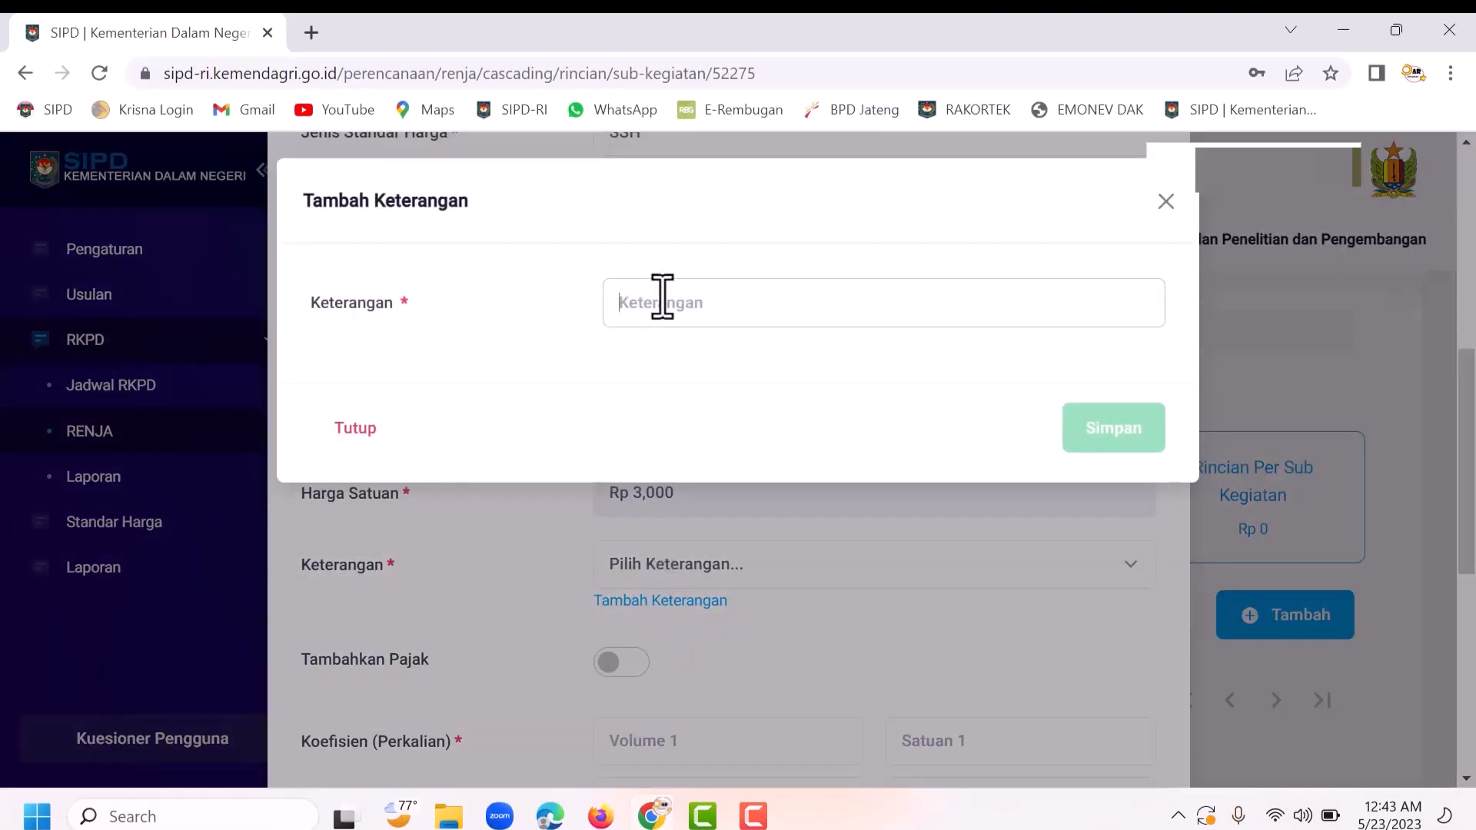
pyautogui.write('Alat t')
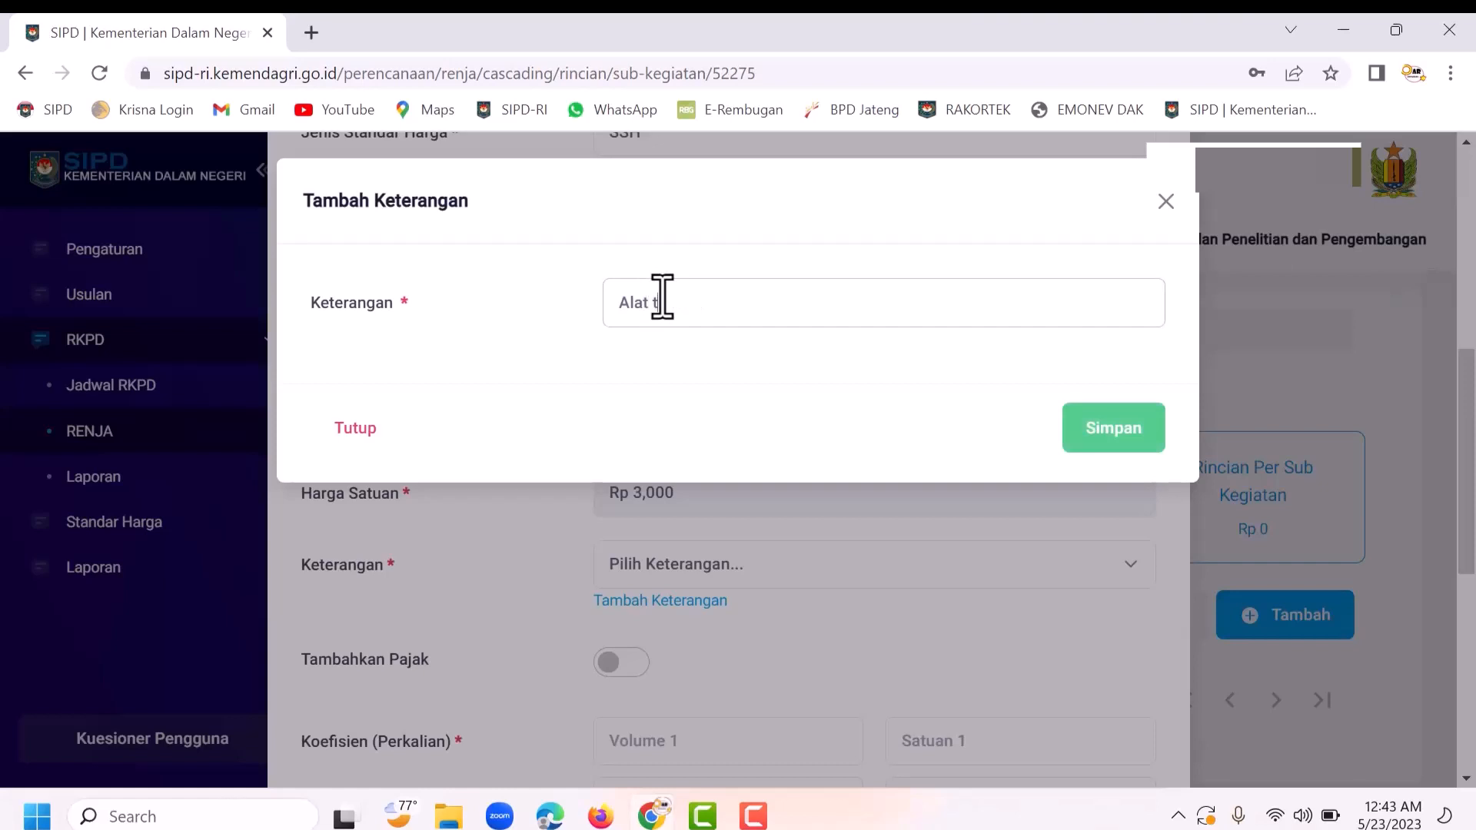
pyautogui.write('ulis kantor')
pyautogui.click(1105, 434)
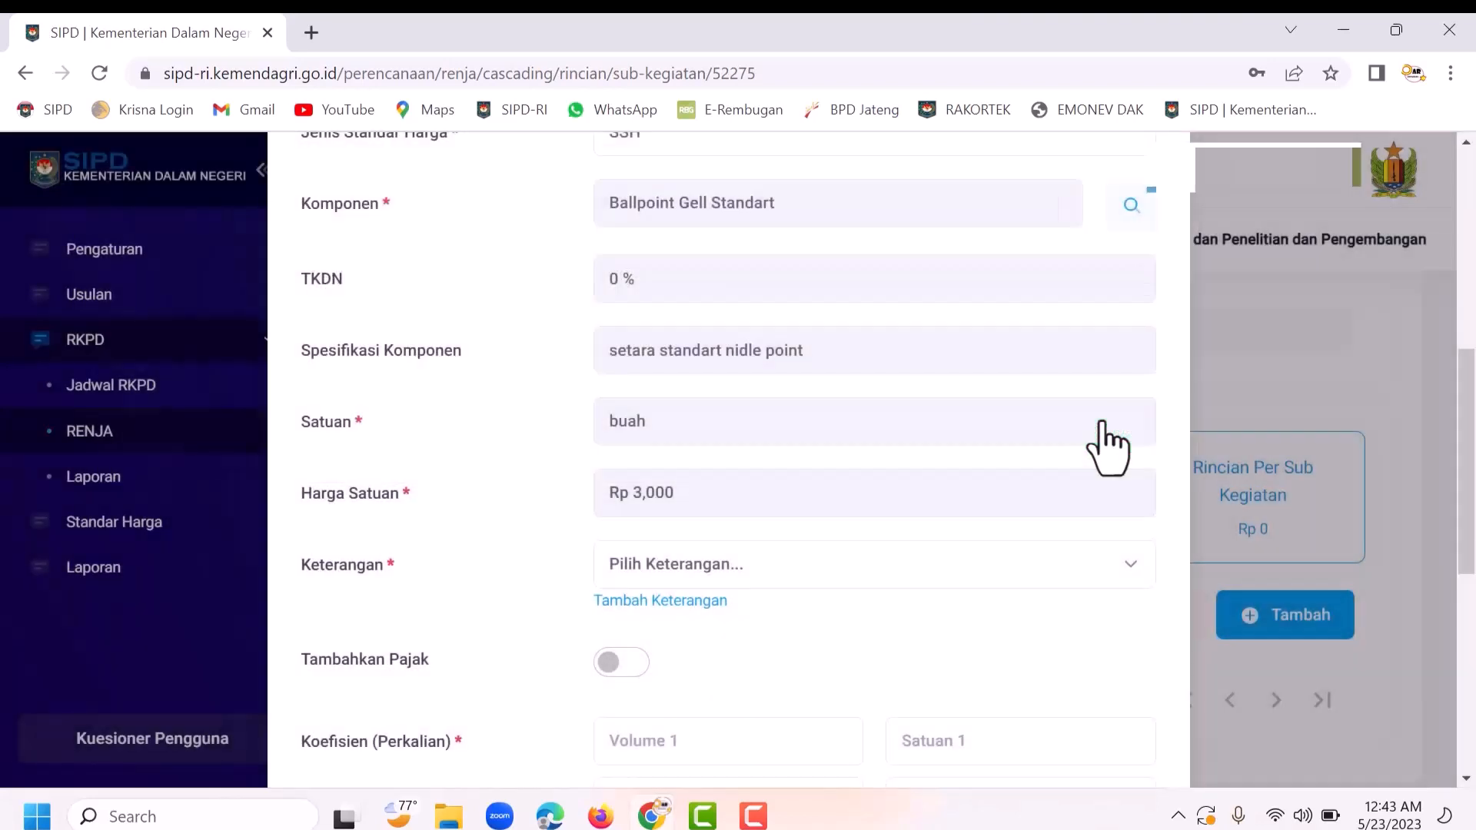
# Step: Set the spending detail's Keterangan to Alat tulis kantor
pyautogui.click(753, 577)
pyautogui.click(706, 621)
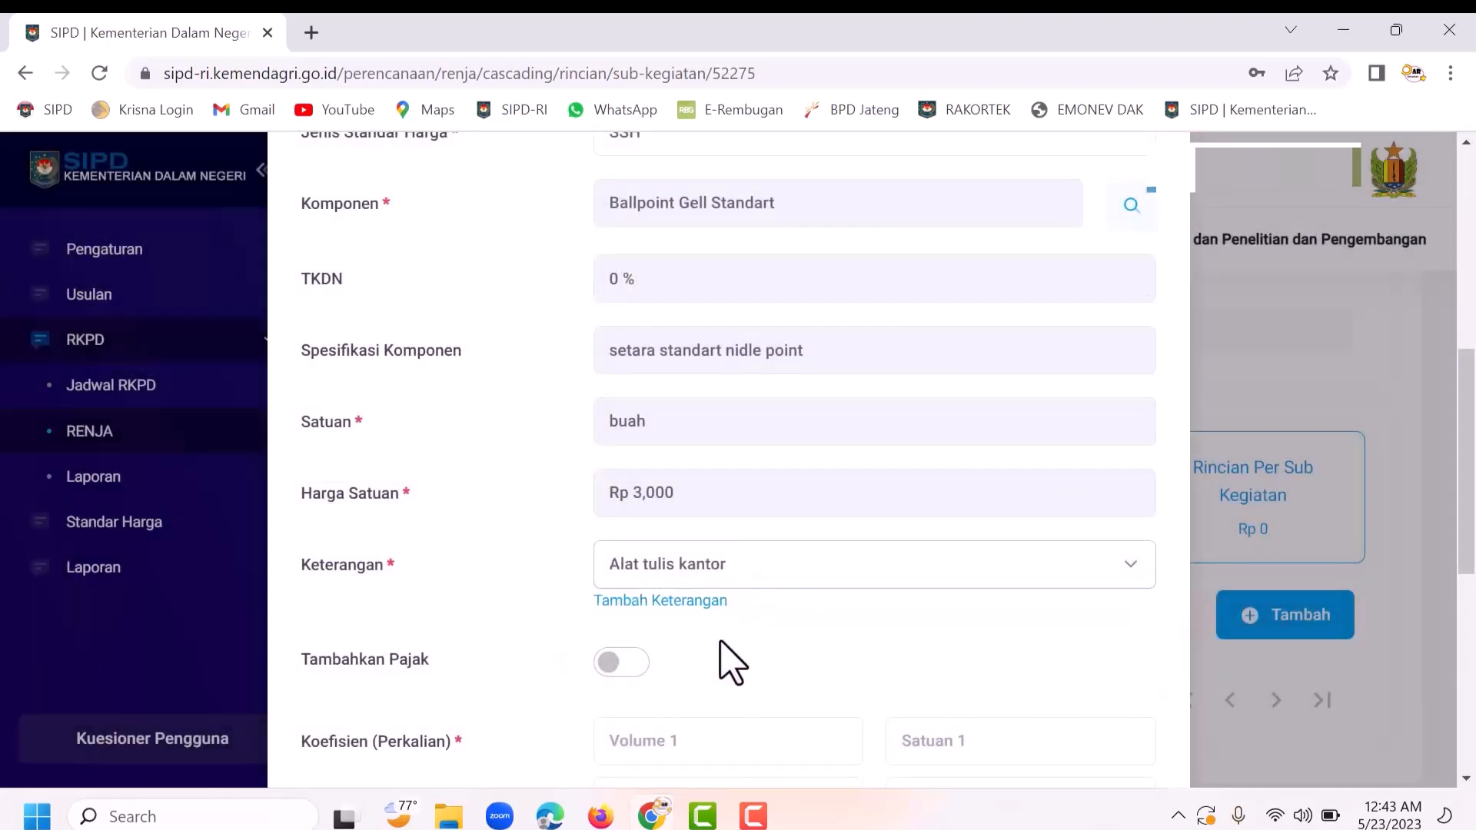
pyautogui.scroll(-3, 728, 660)
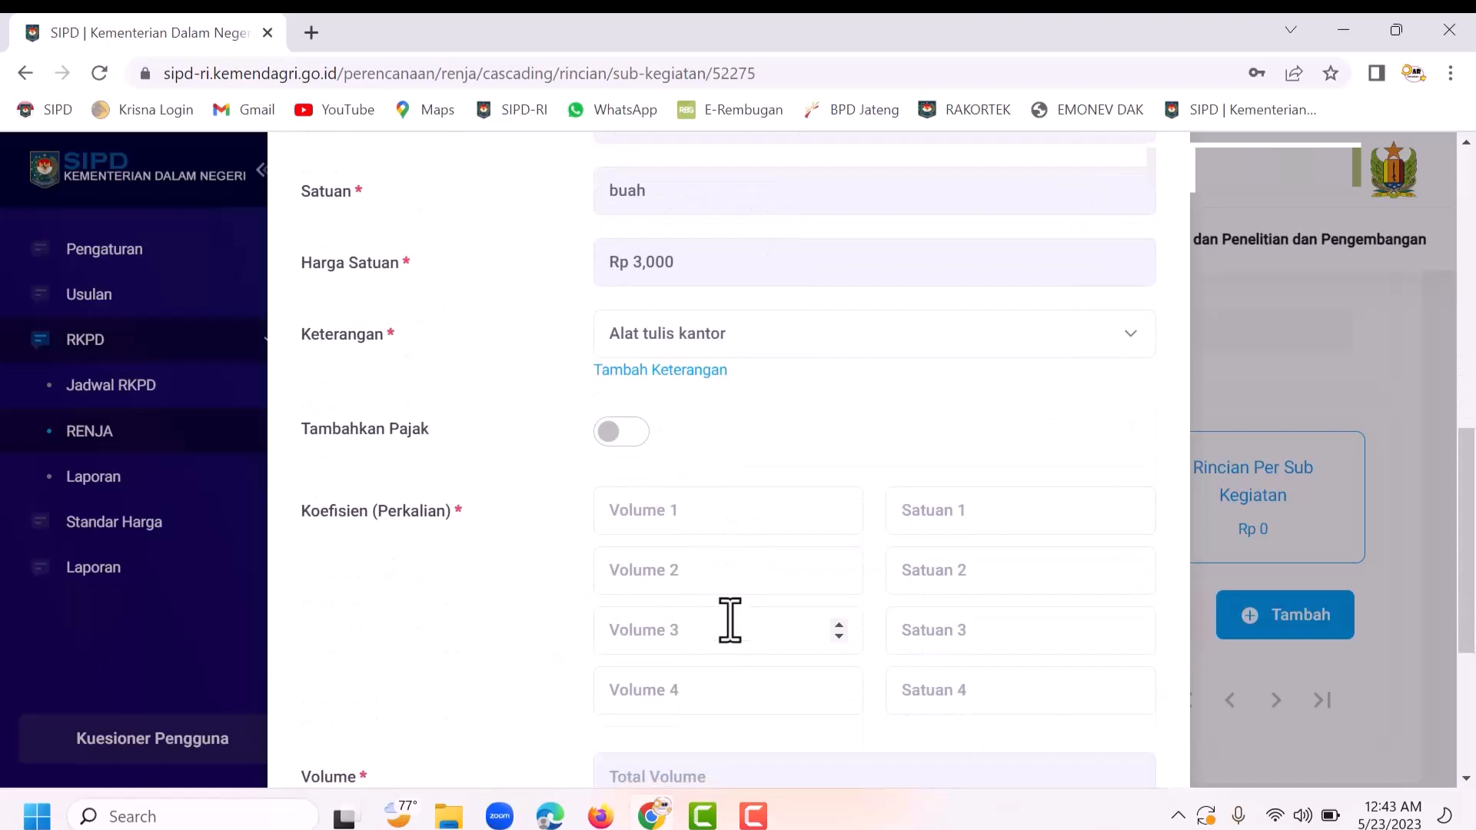
pyautogui.scroll(3, 728, 472)
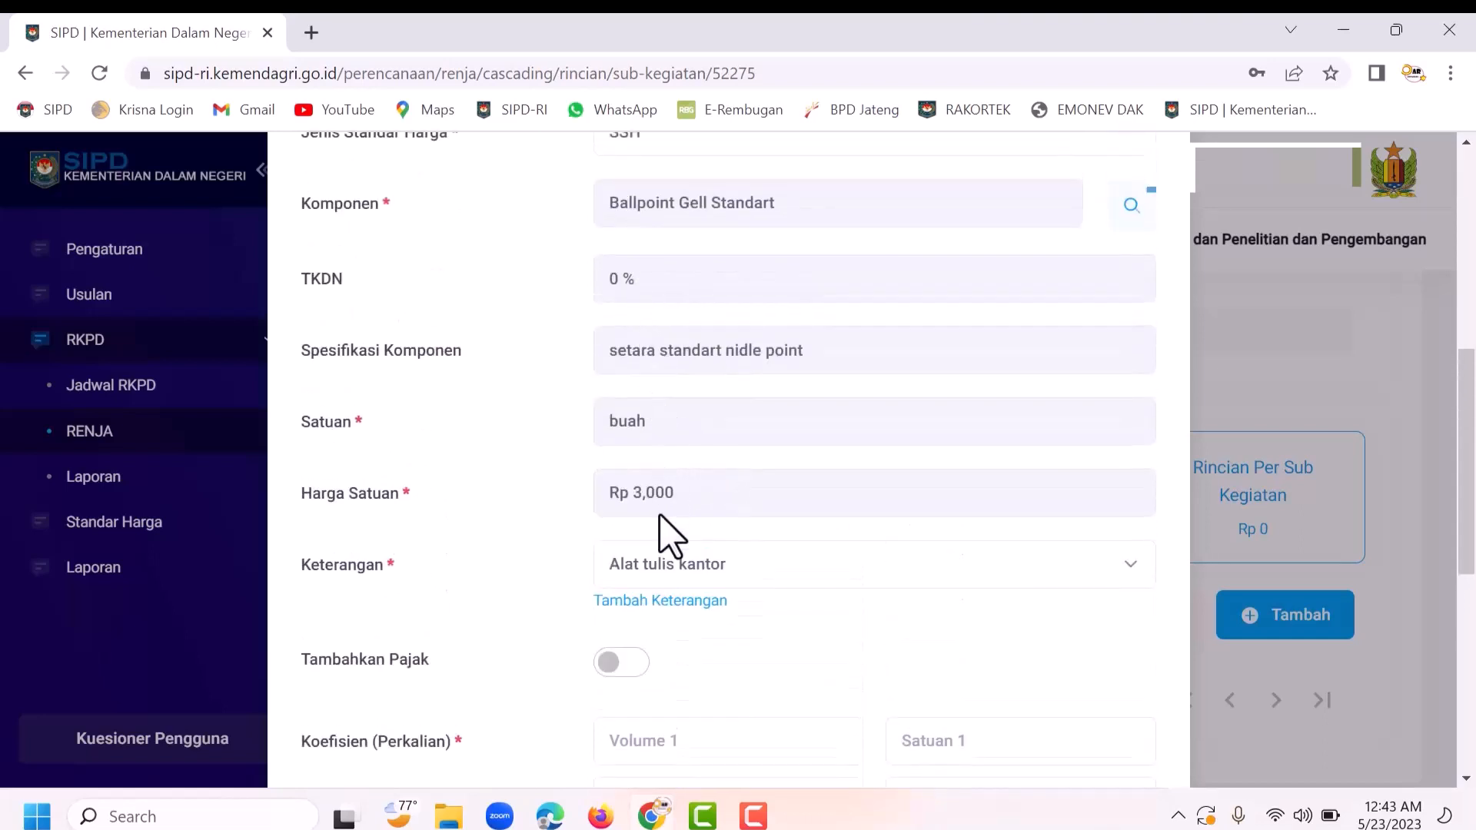
pyautogui.scroll(-3, 674, 542)
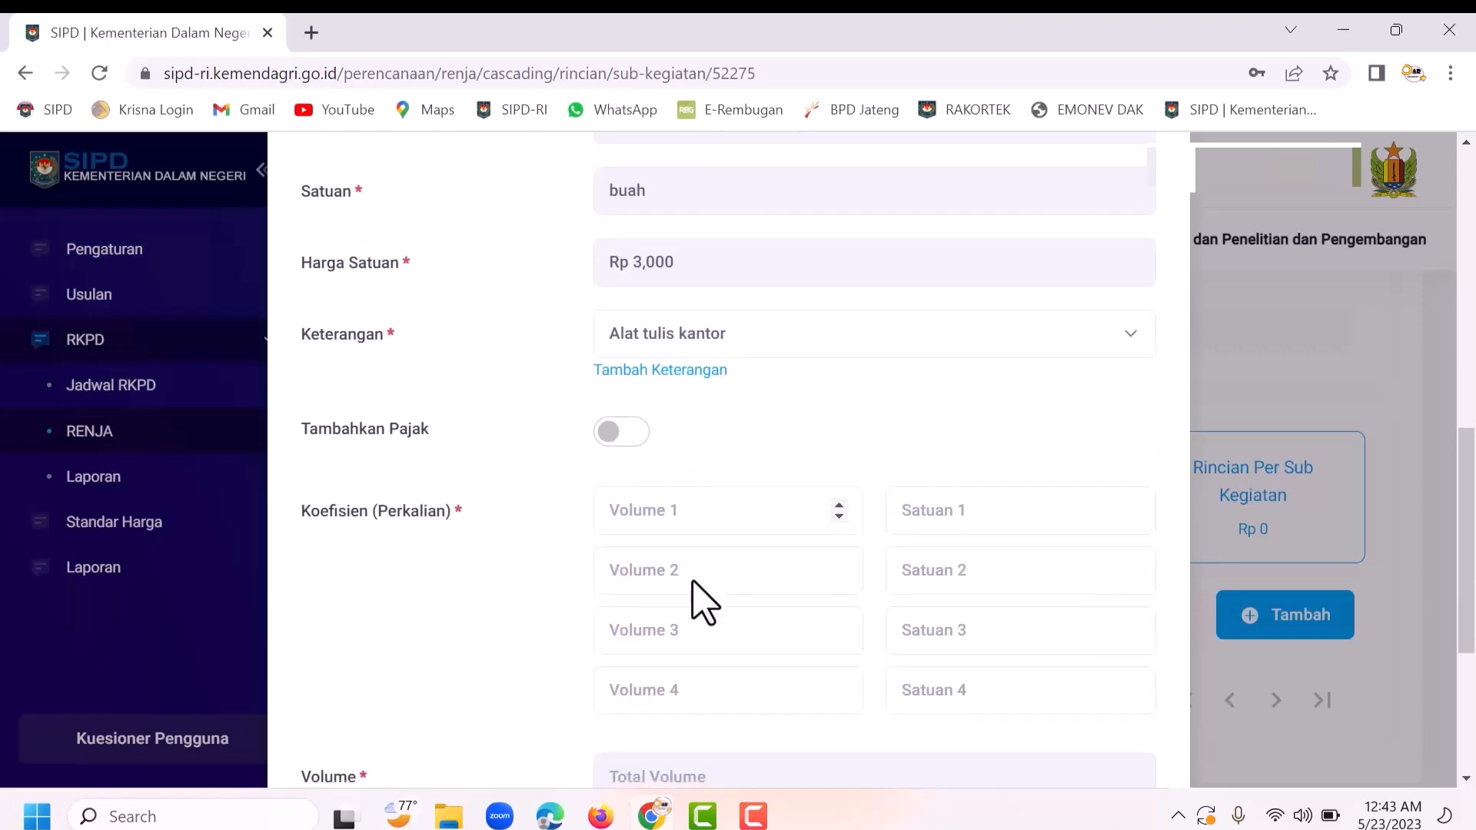
# Step: Enter a first coefficient of 100 Buah, giving a total belanja of Rp 300,000
pyautogui.click(683, 512)
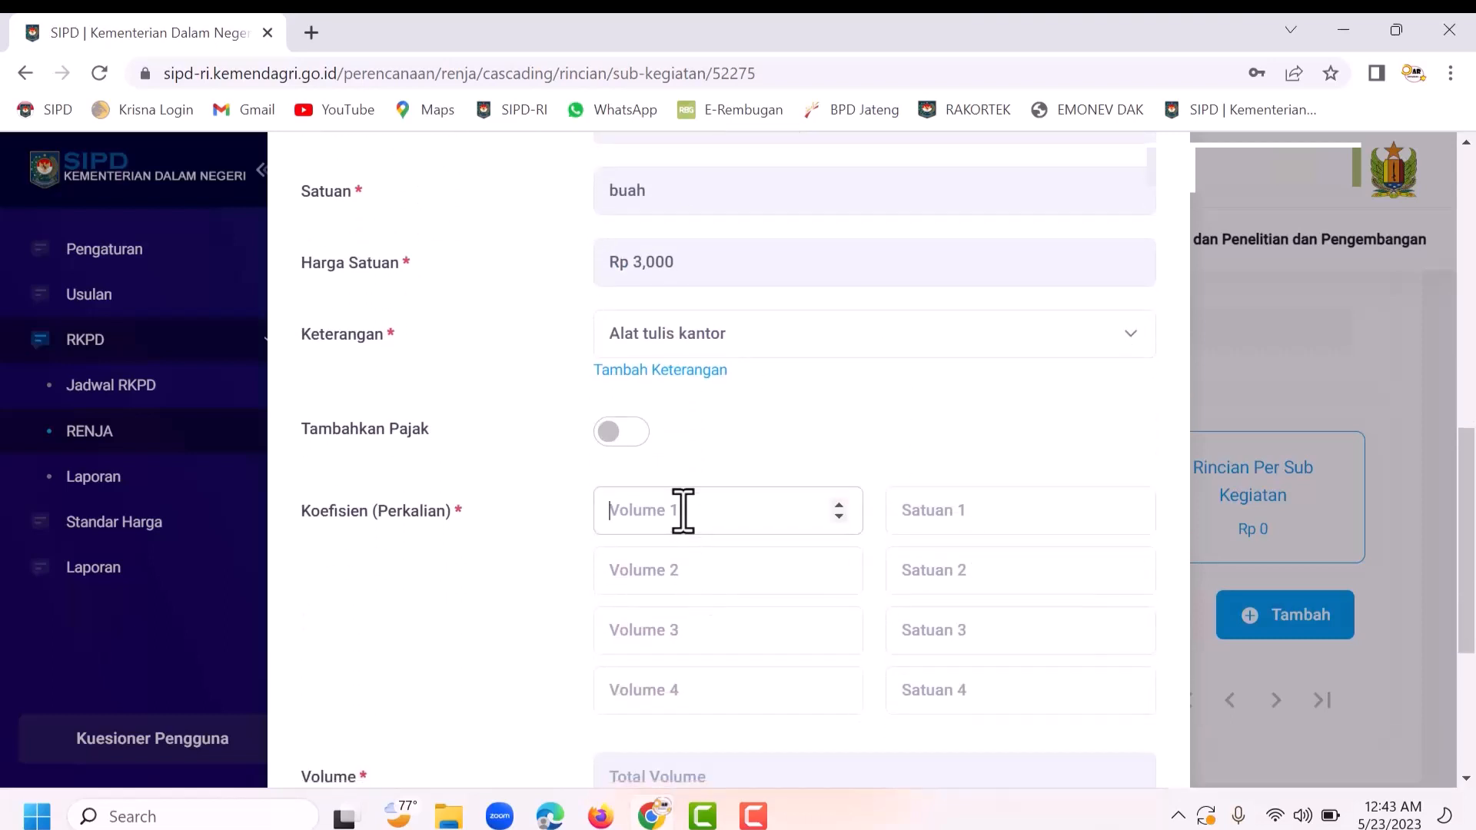
pyautogui.write('100')
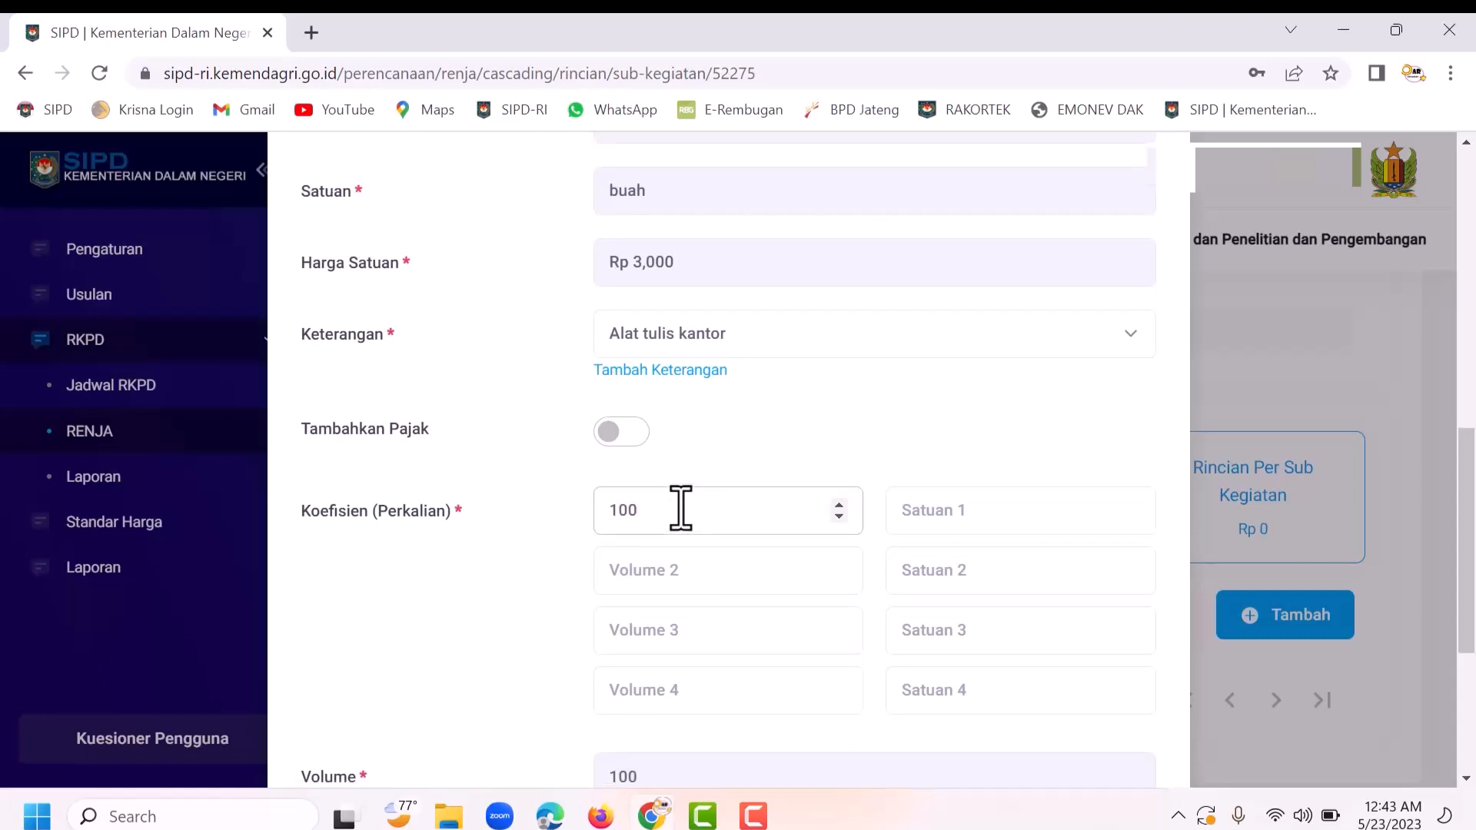
pyautogui.click(950, 517)
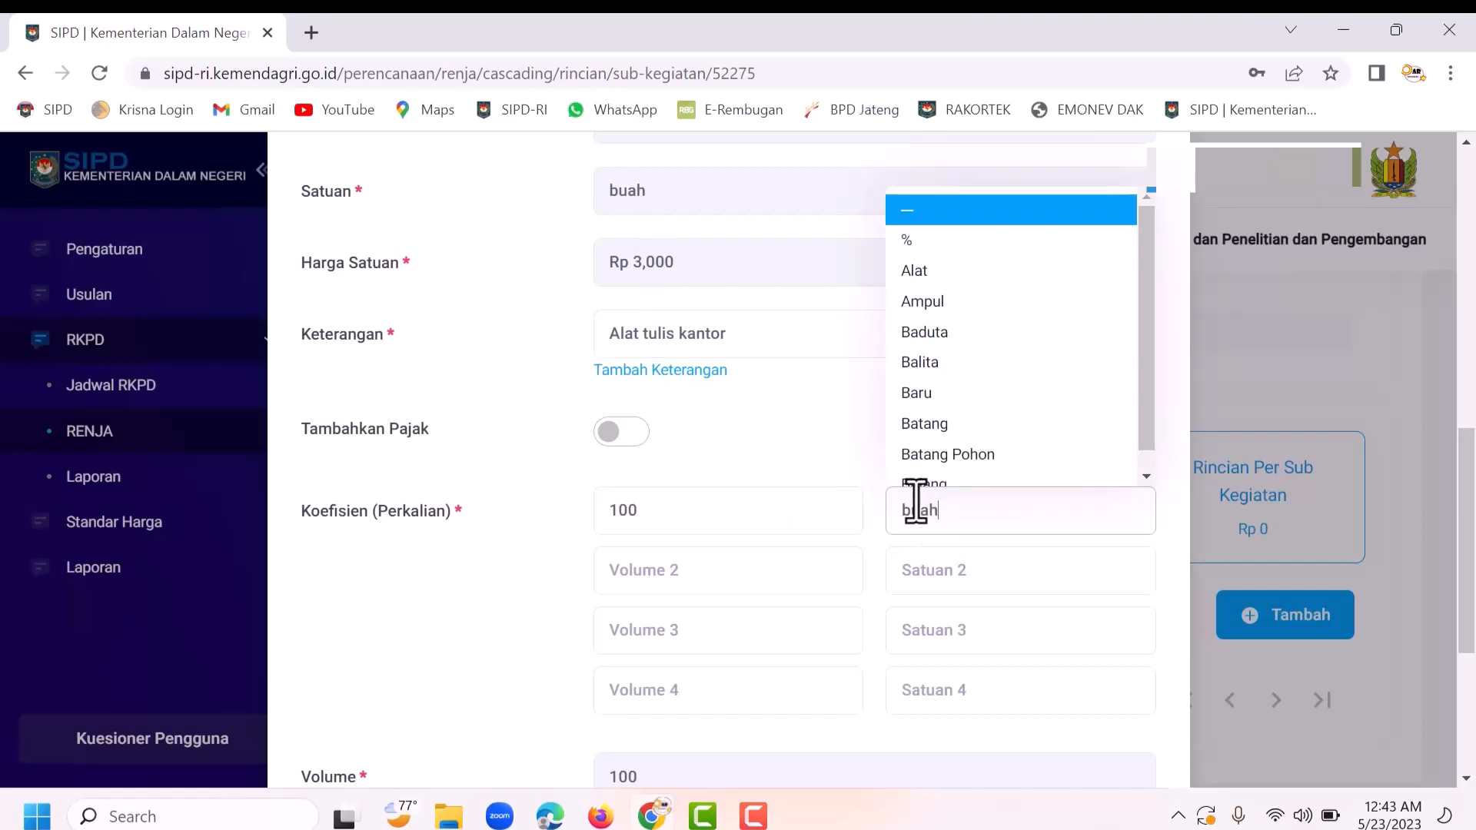
pyautogui.click(938, 561)
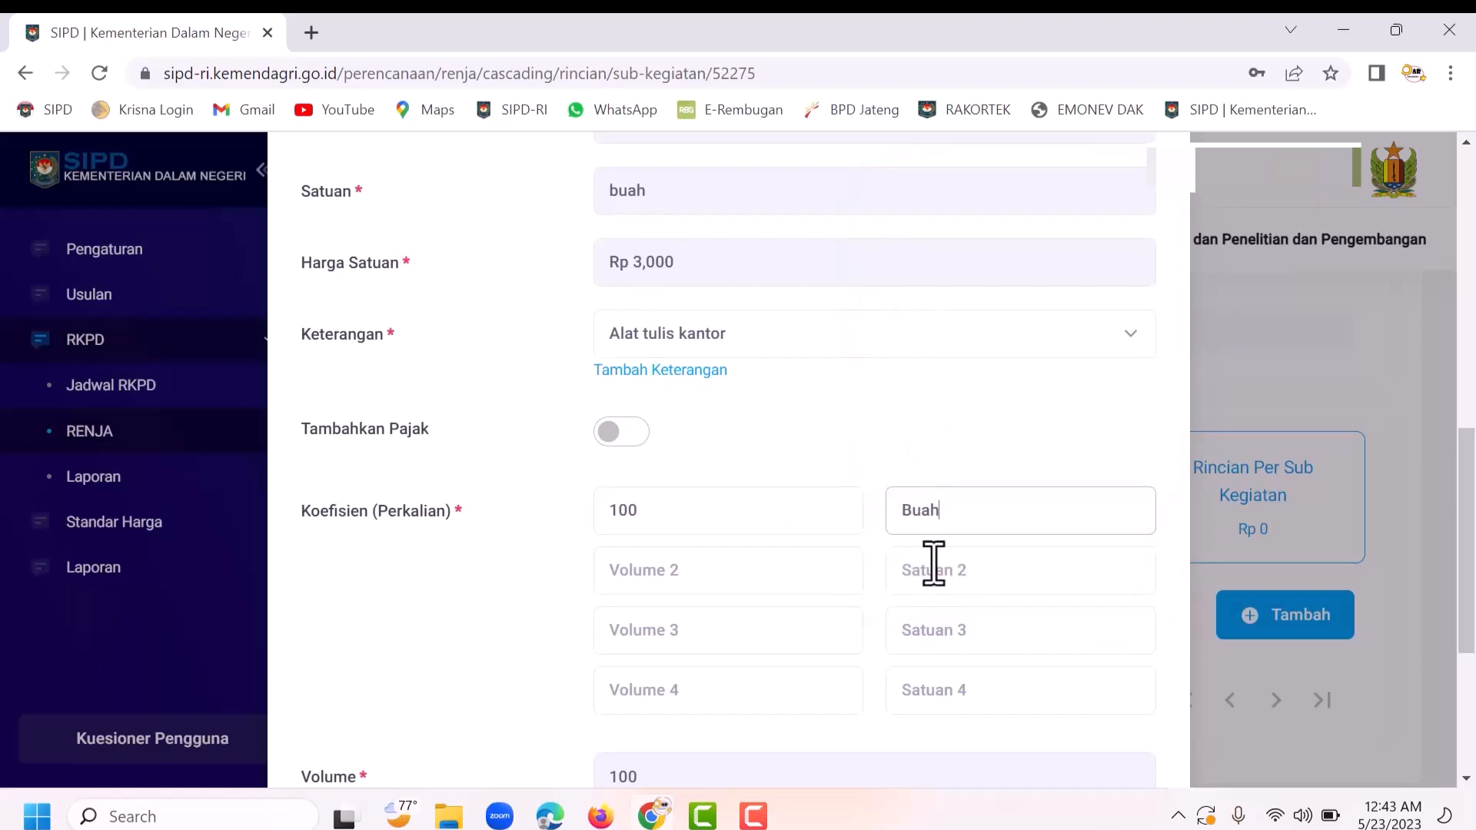
pyautogui.scroll(-1, 801, 569)
pyautogui.scroll(-4, 801, 569)
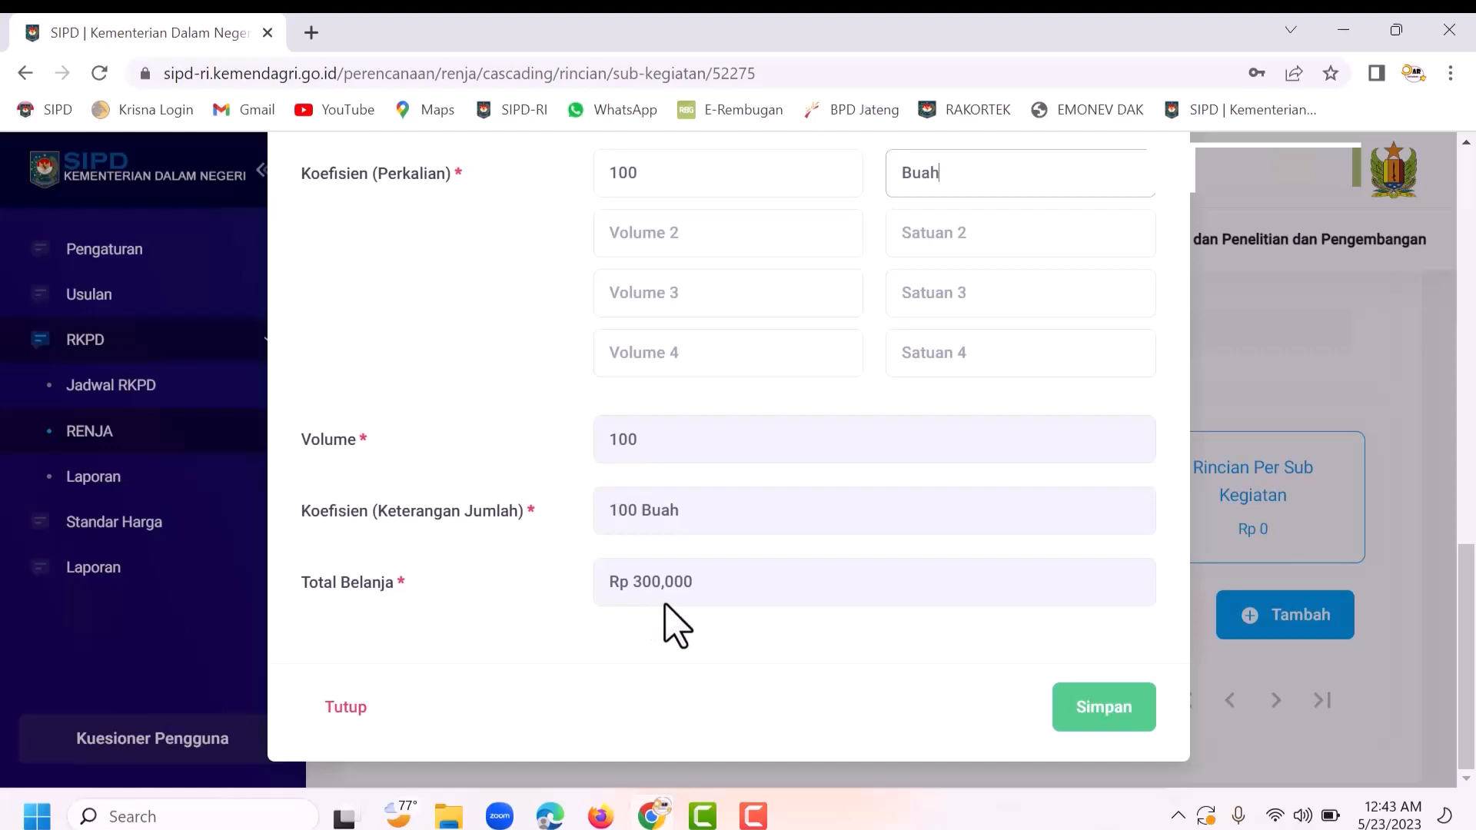
# Step: Save the Ballpoint Gell Standart rincian and find it in the list at Rp 300,000
pyautogui.click(1113, 711)
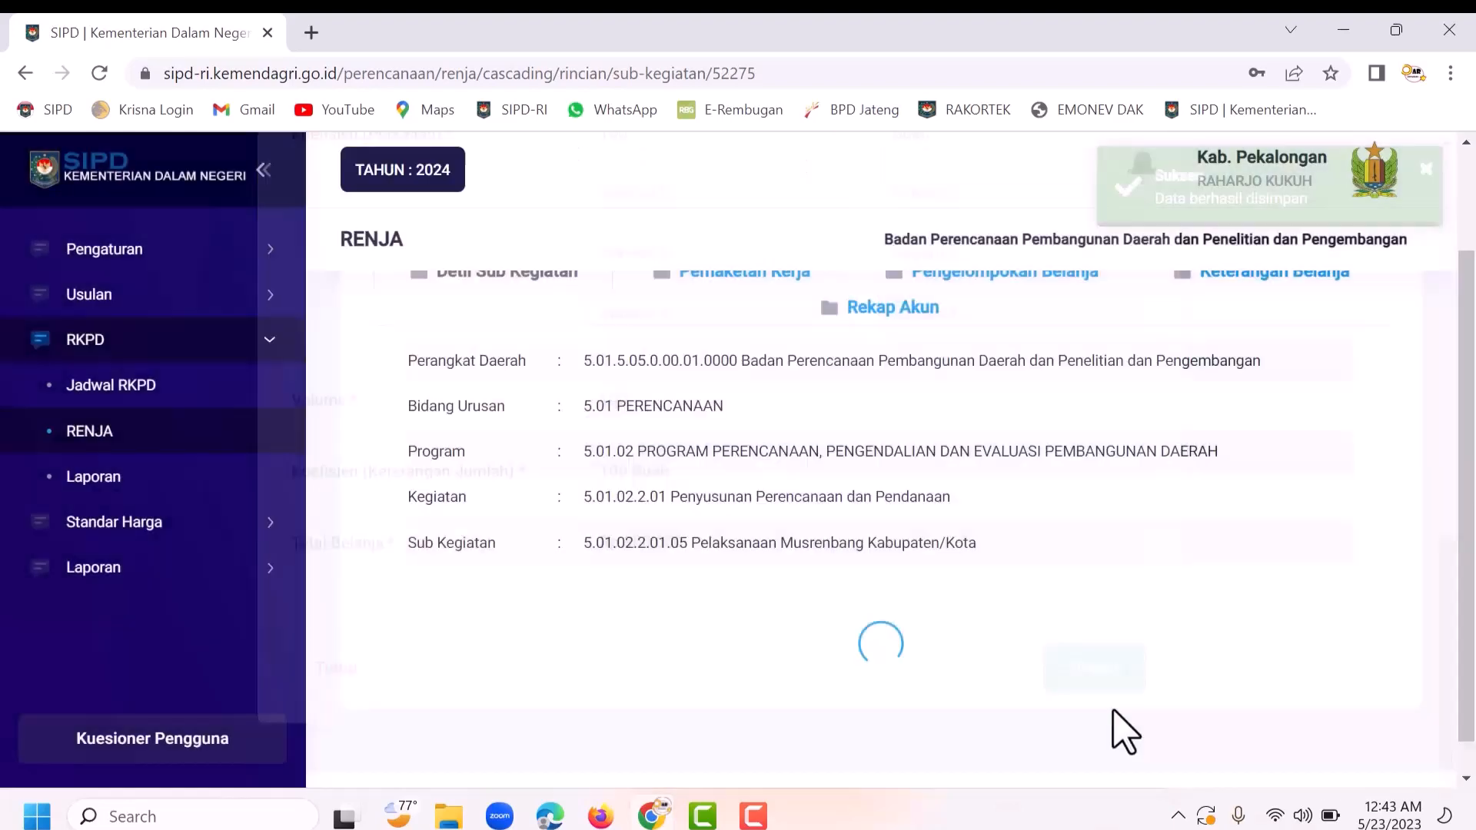
pyautogui.scroll(-8, 759, 636)
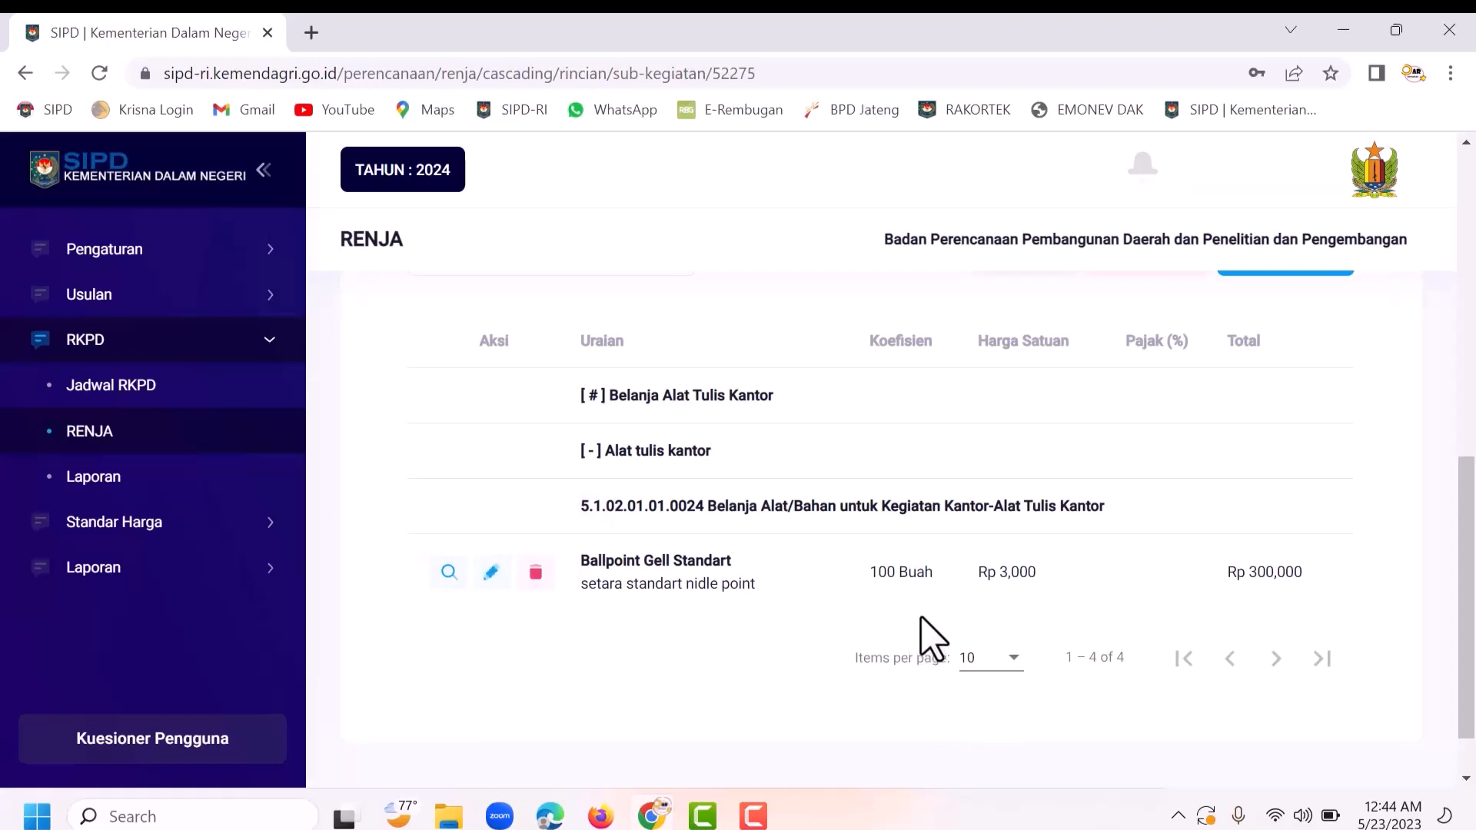
pyautogui.click(490, 575)
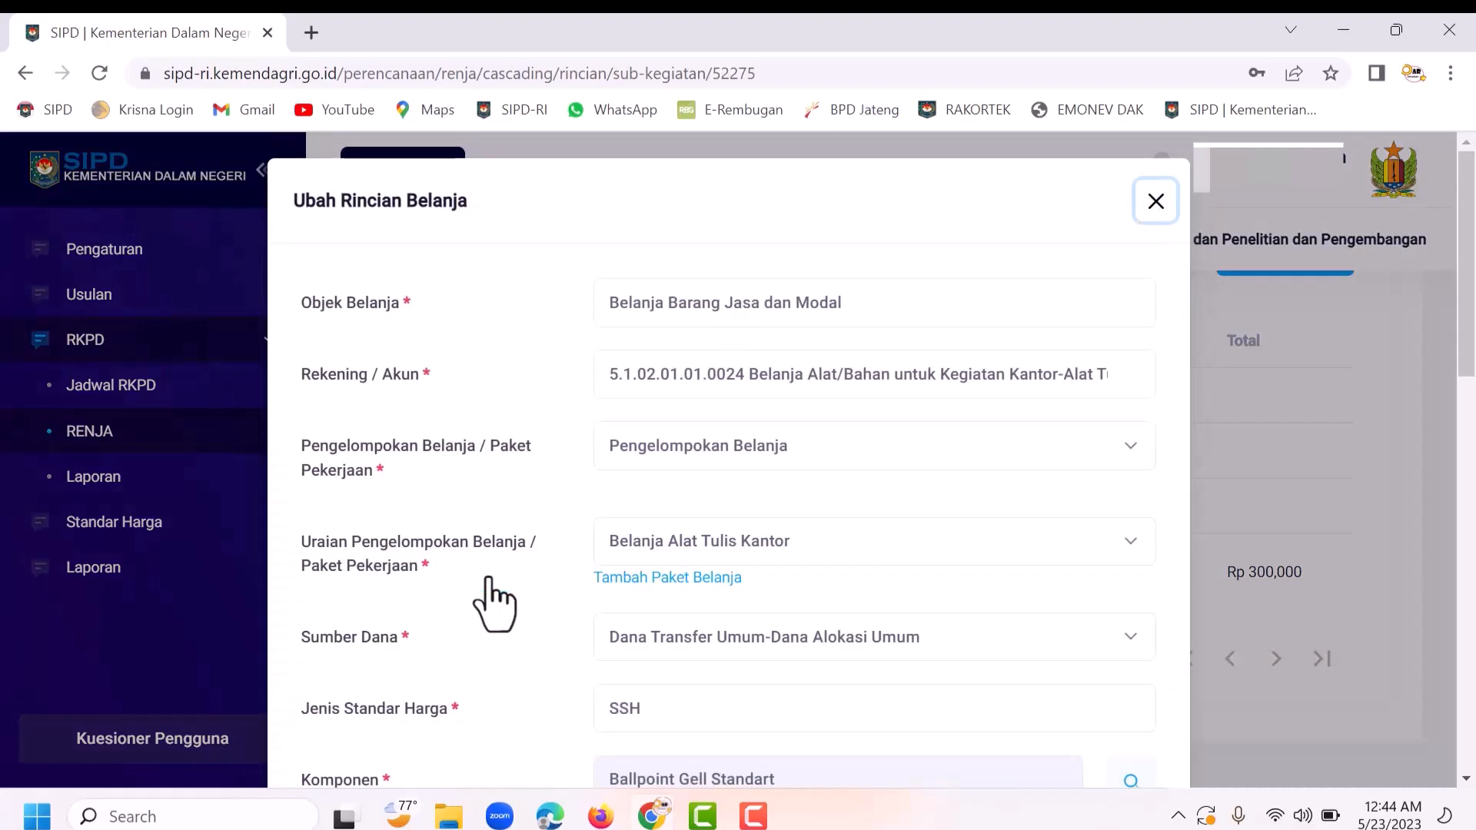
pyautogui.scroll(-9, 494, 596)
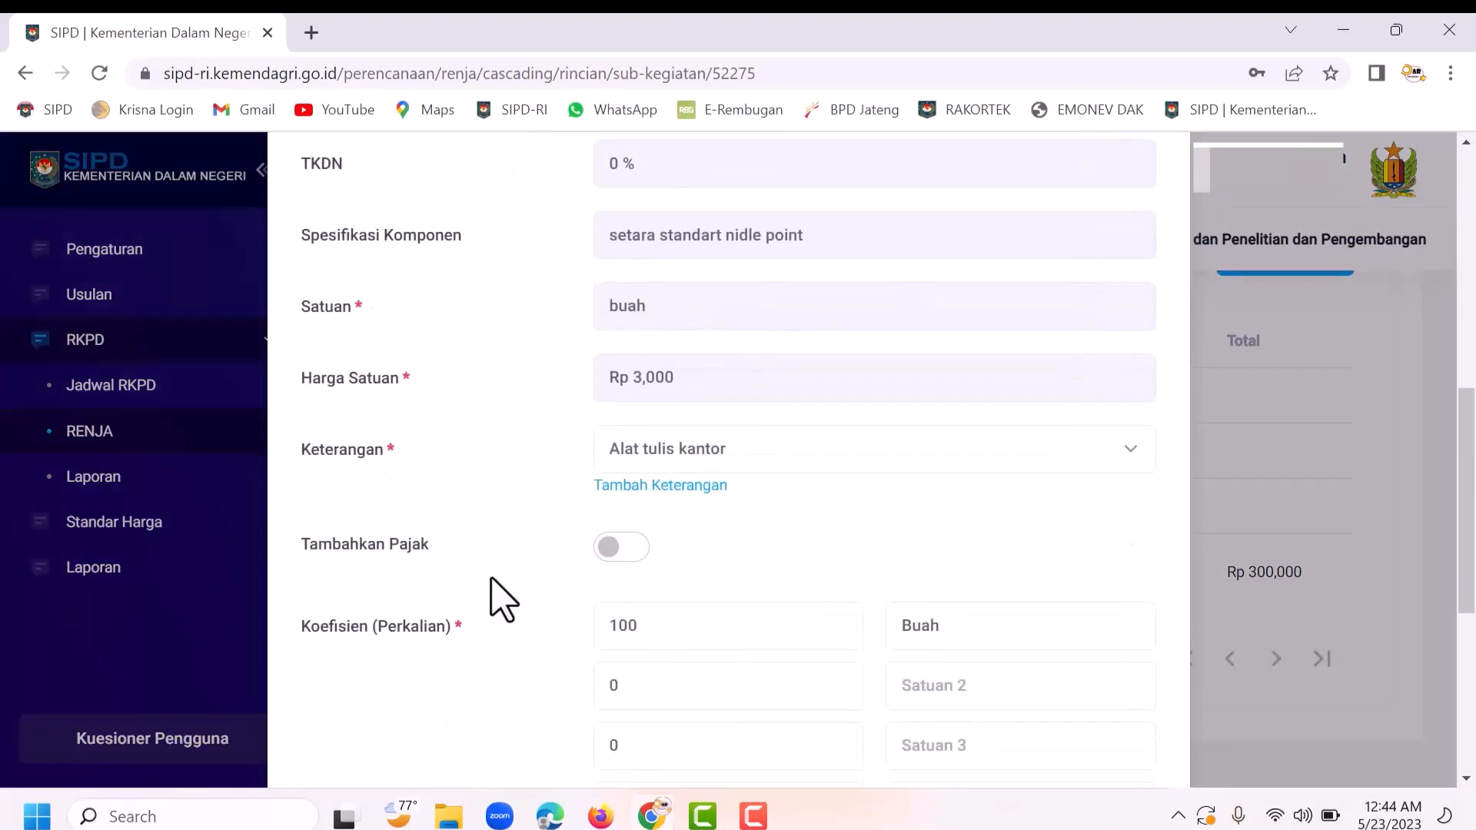
pyautogui.scroll(-3, 504, 599)
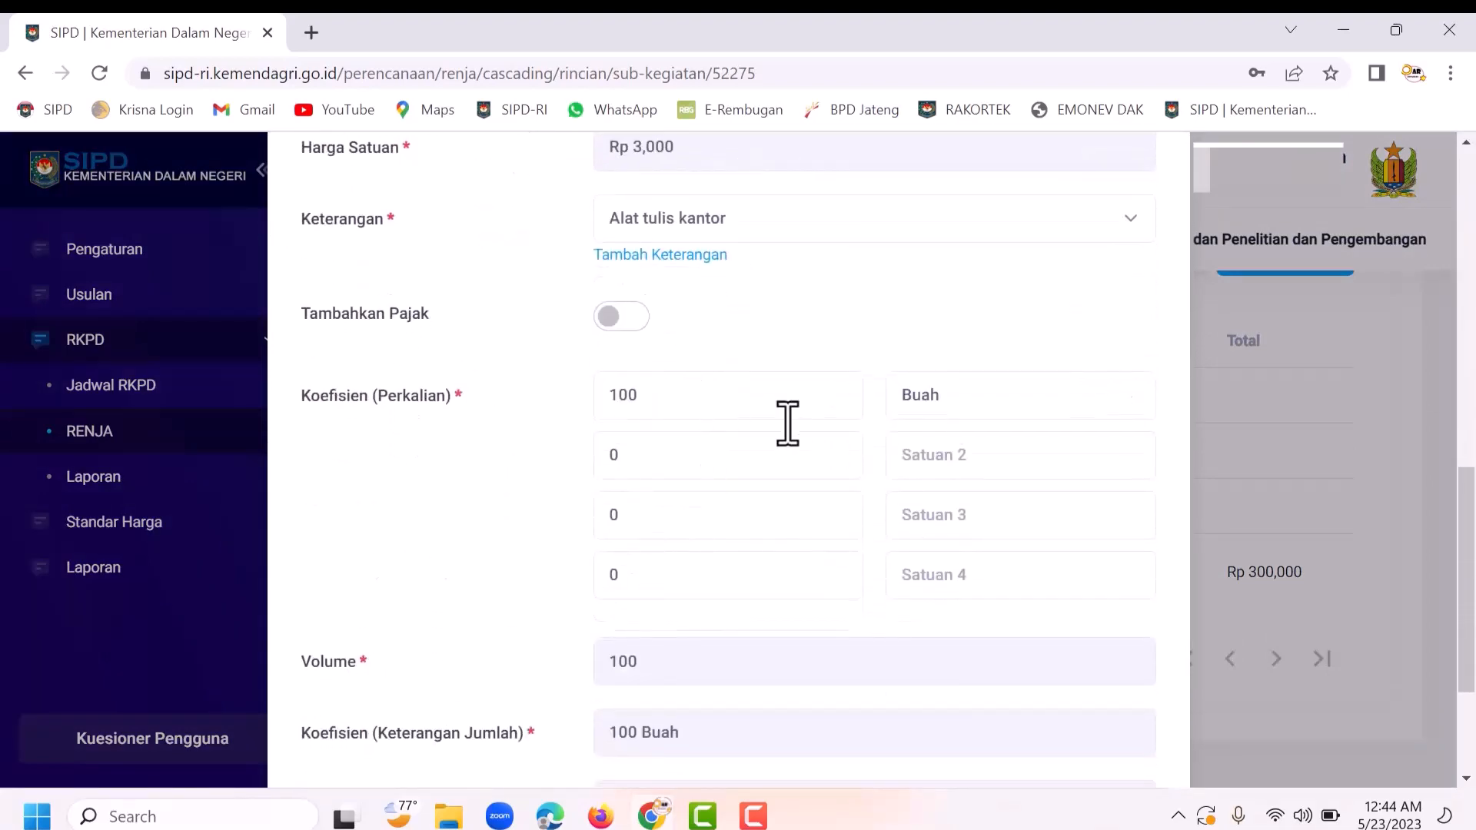
pyautogui.scroll(13, 988, 454)
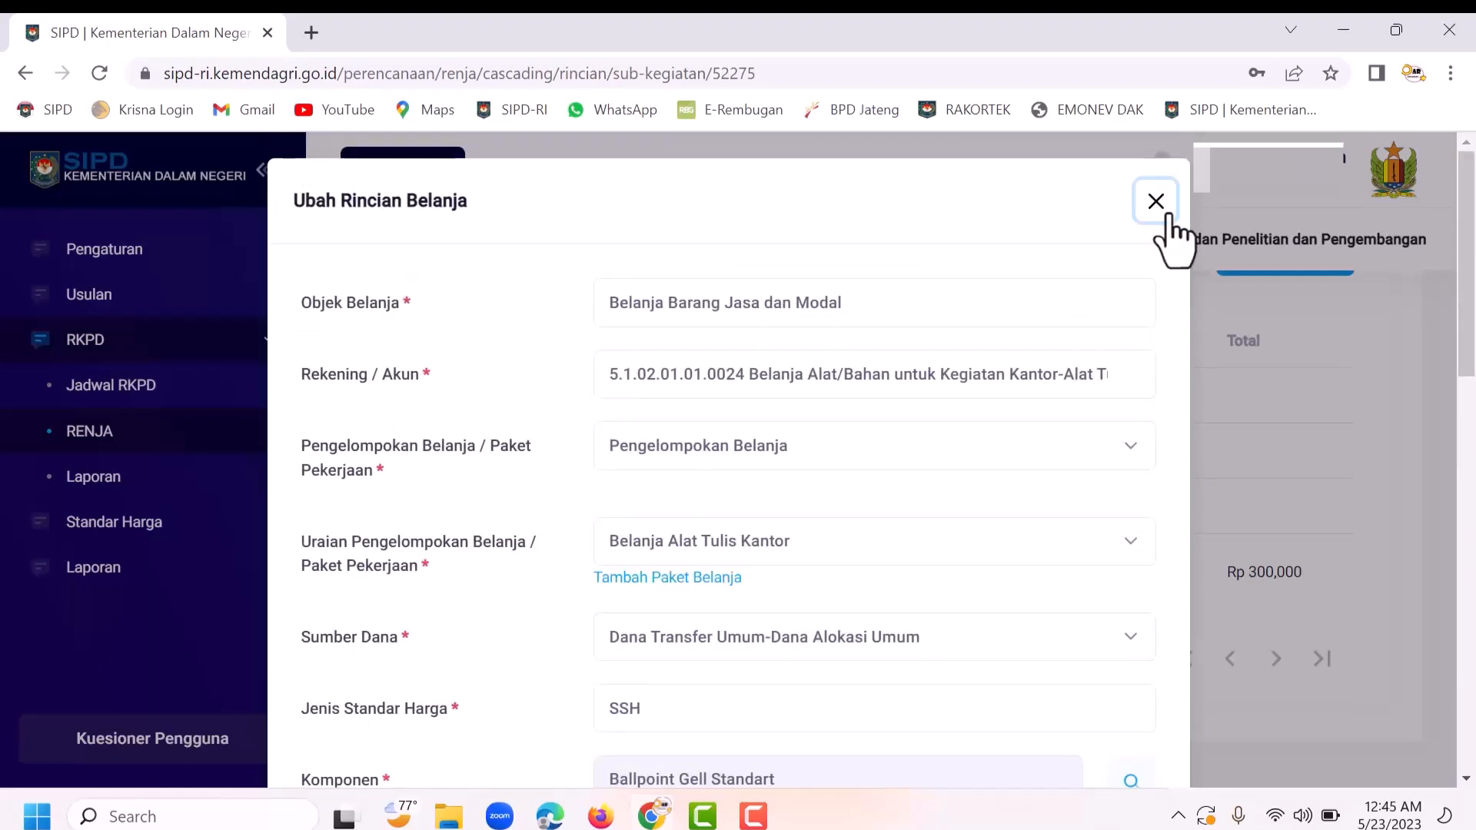
pyautogui.click(1156, 202)
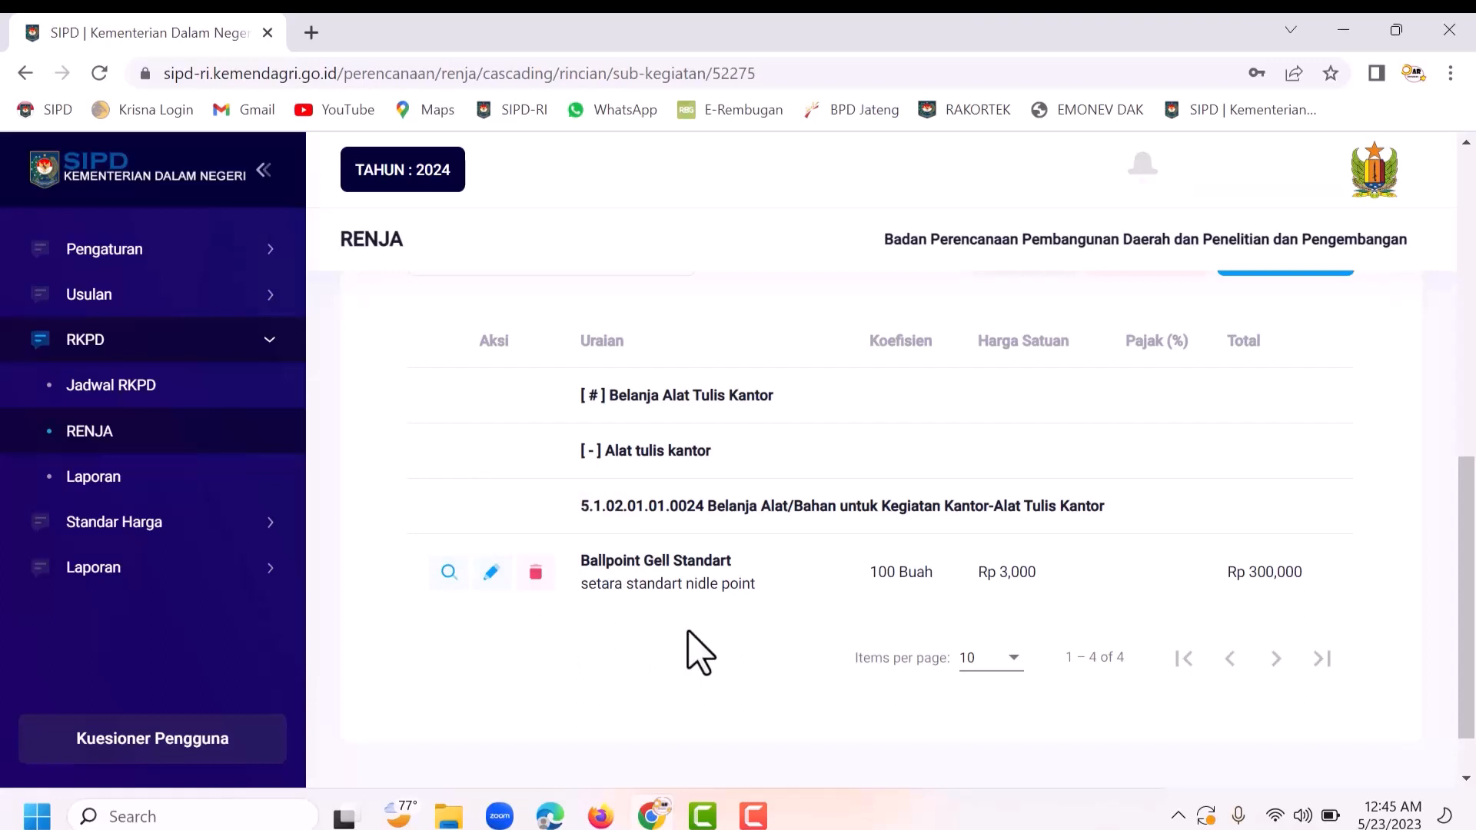
pyautogui.scroll(4, 884, 603)
pyautogui.scroll(1, 900, 607)
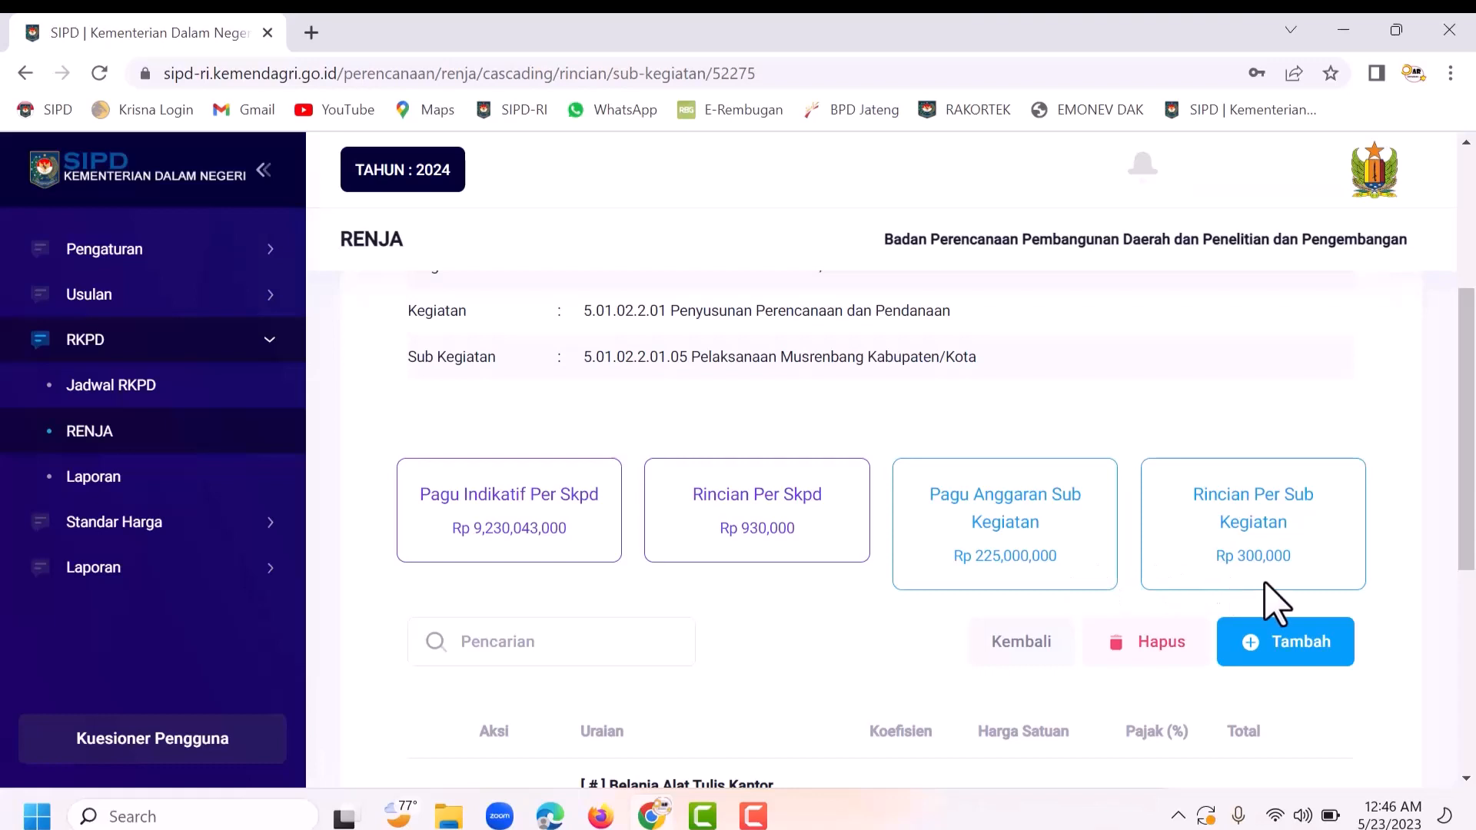
pyautogui.scroll(-5, 1268, 603)
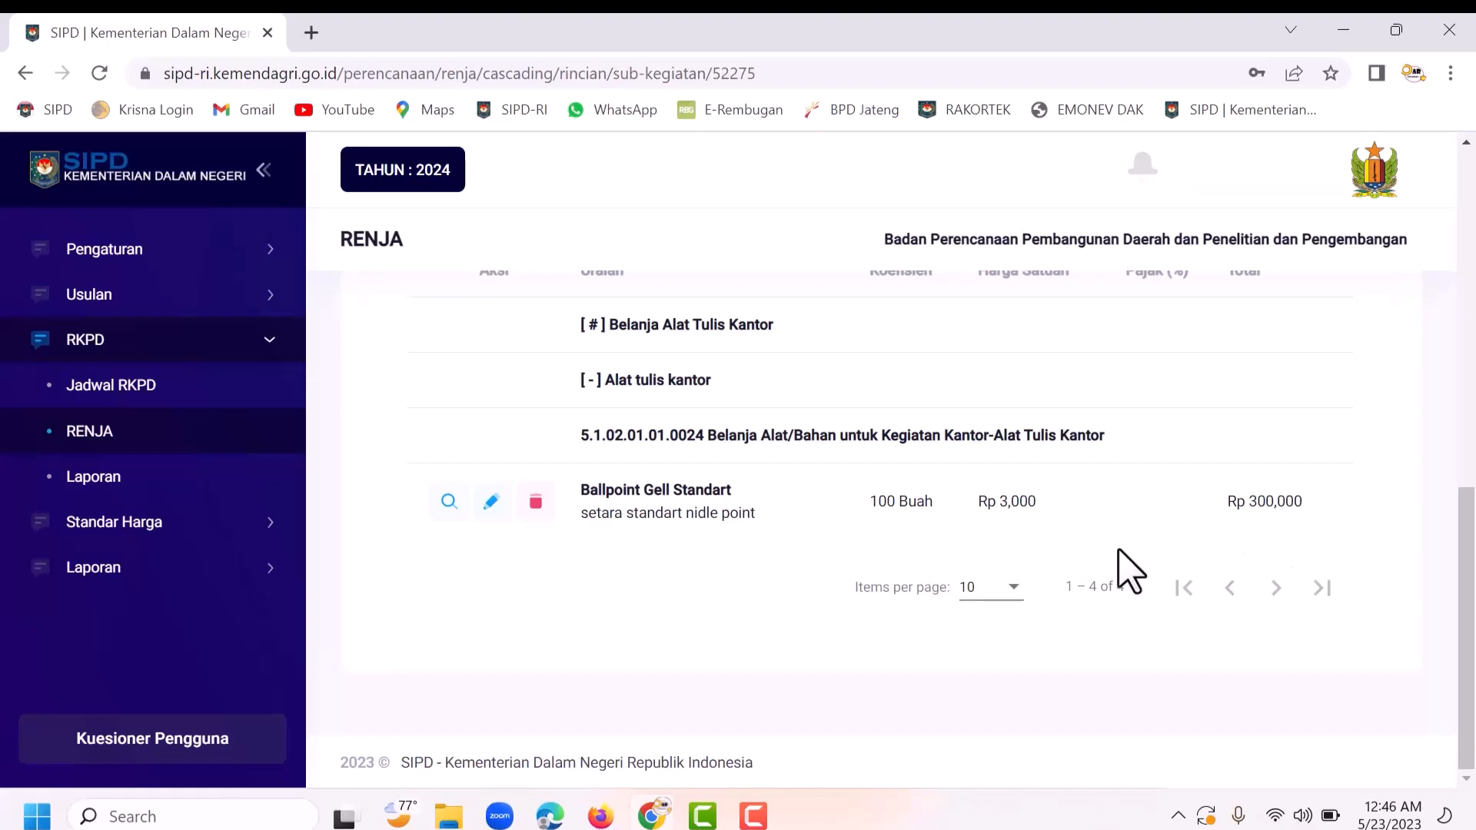
pyautogui.scroll(5, 1046, 538)
pyautogui.scroll(4, 1041, 569)
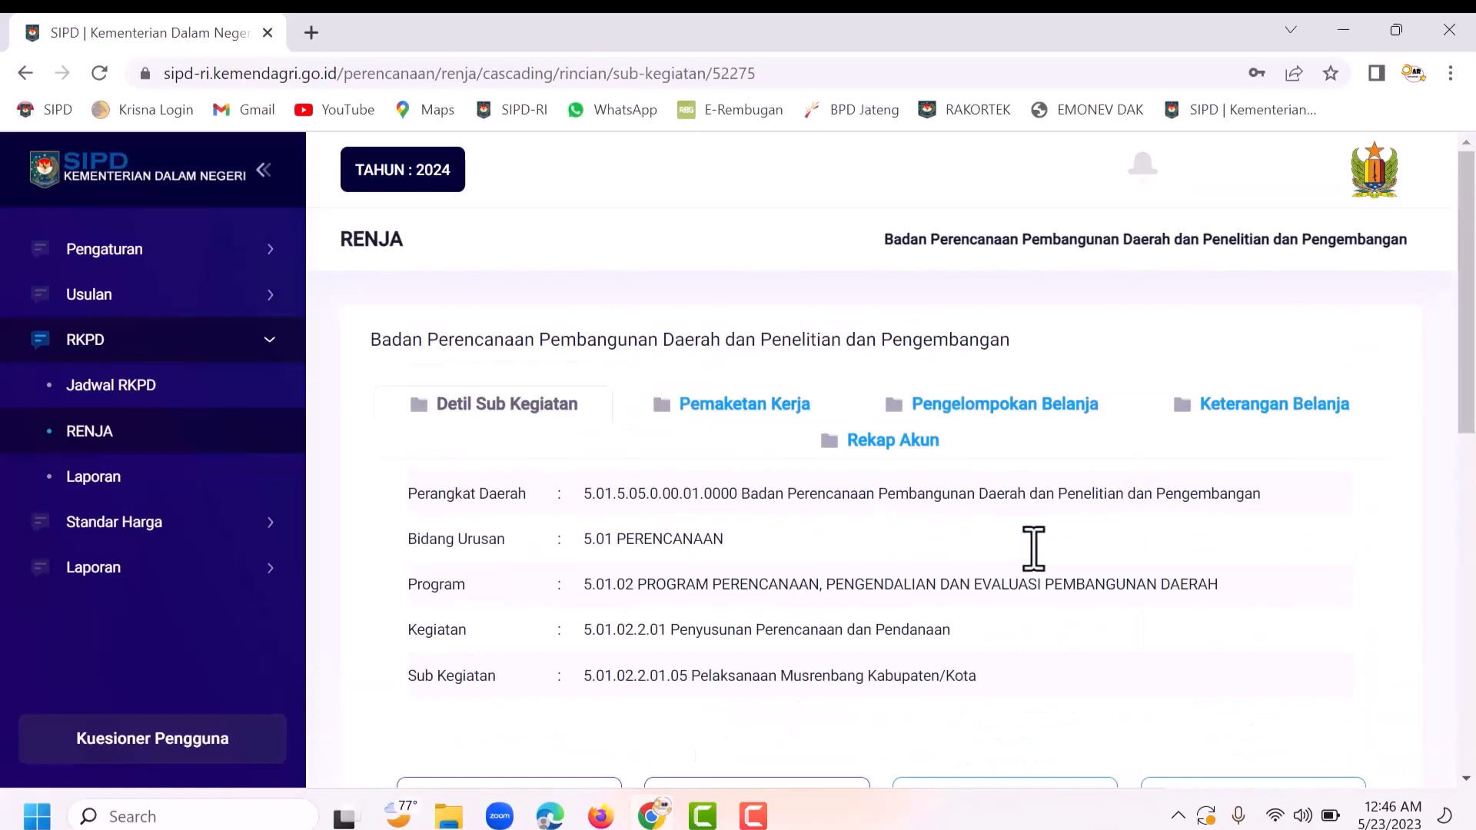
# Step: From RENJA, print the Musrenbang sub-kegiatan's rincian belanja and open the downloaded PDF
pyautogui.click(87, 433)
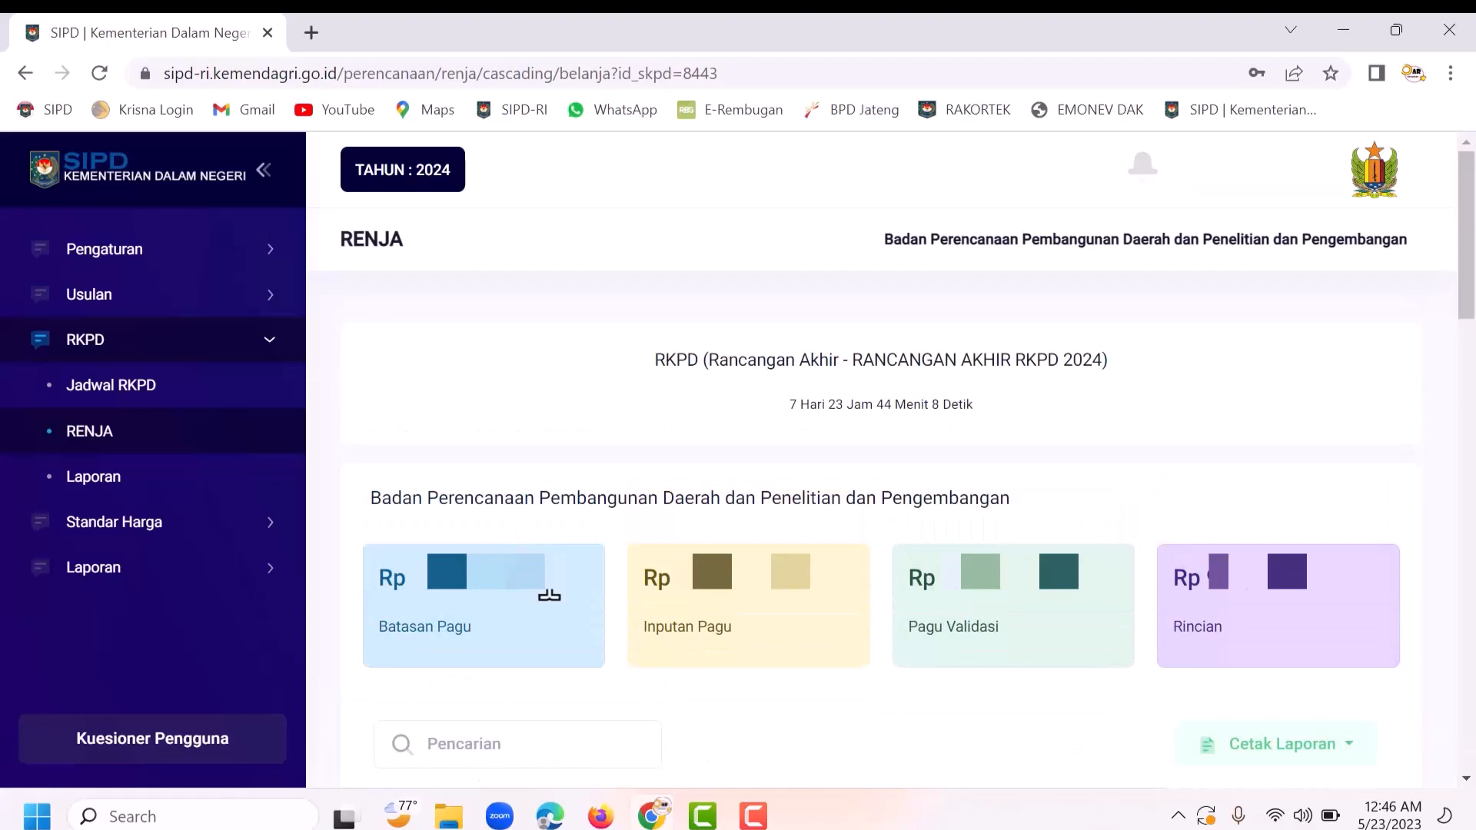
pyautogui.scroll(-7, 587, 596)
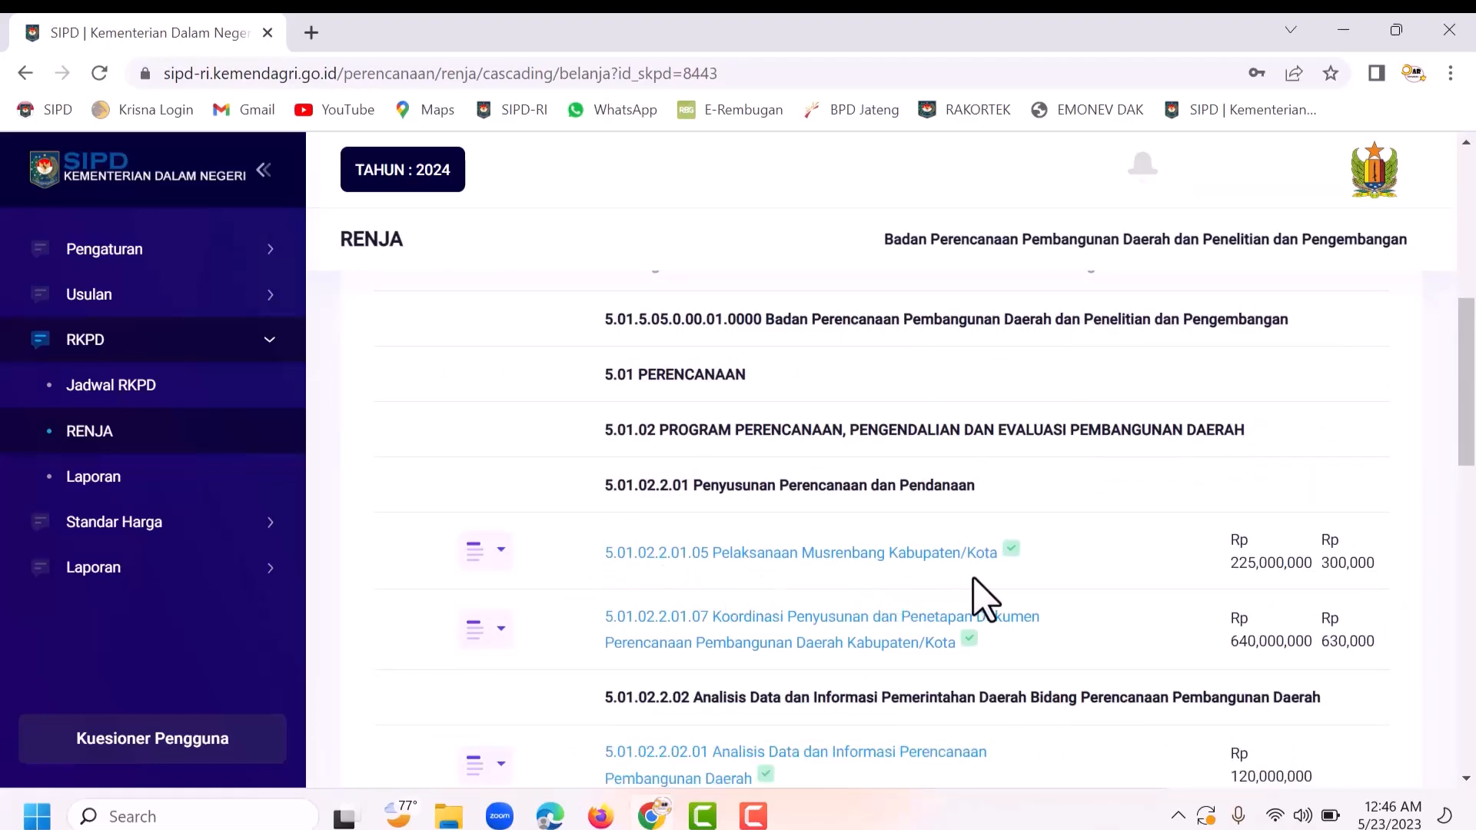
pyautogui.click(496, 565)
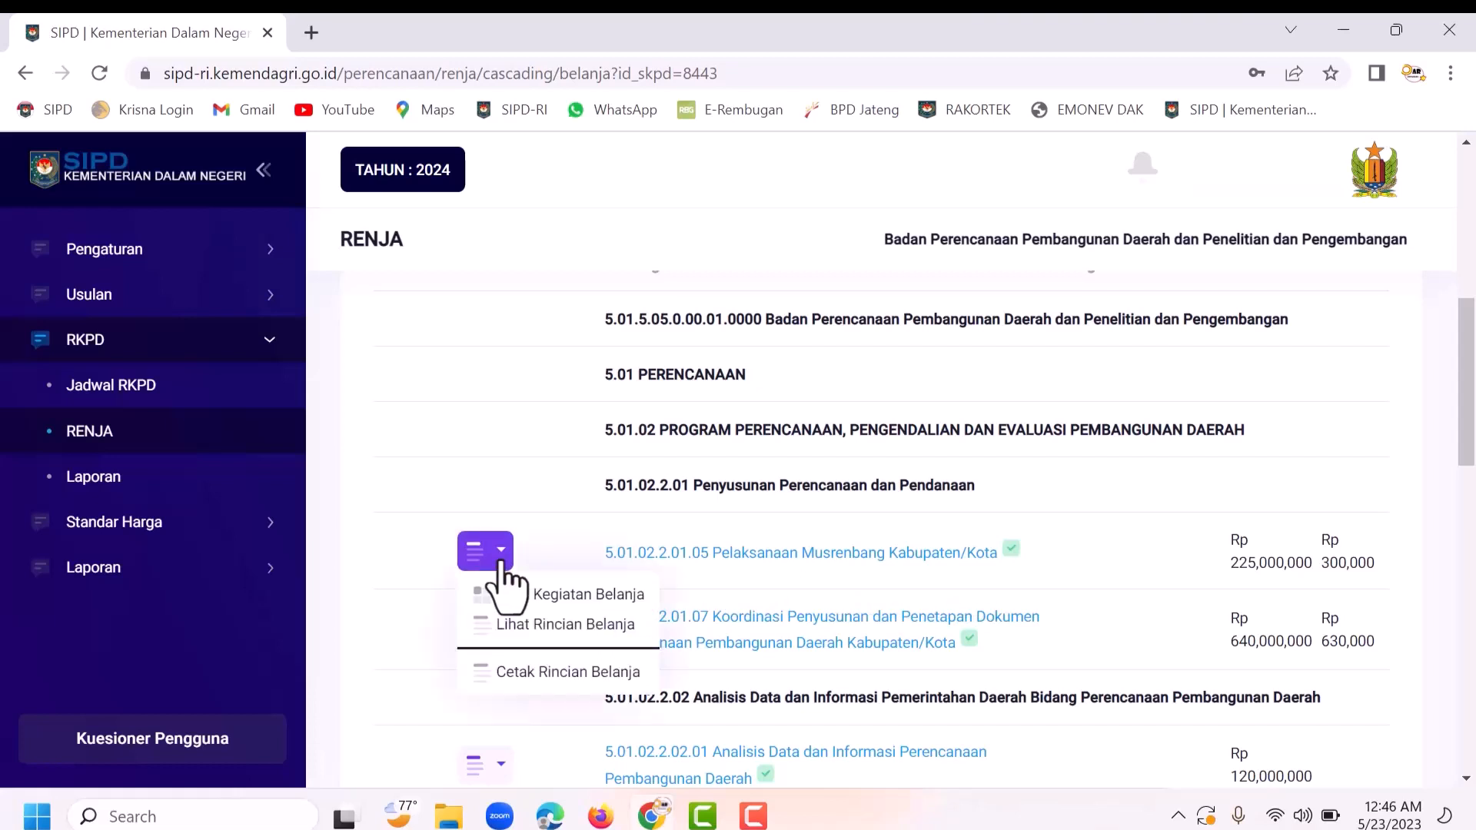
pyautogui.click(529, 681)
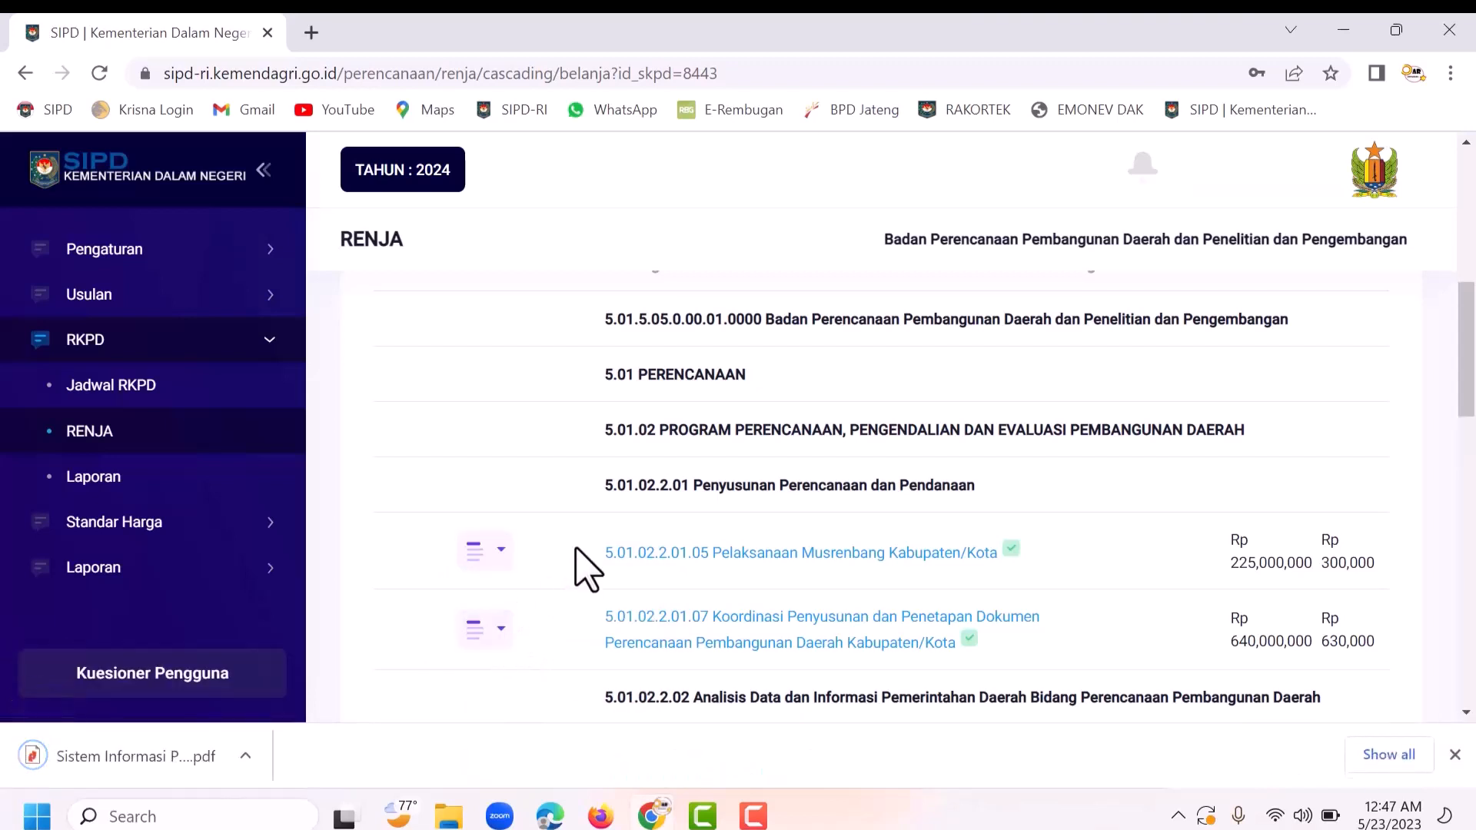
pyautogui.click(113, 763)
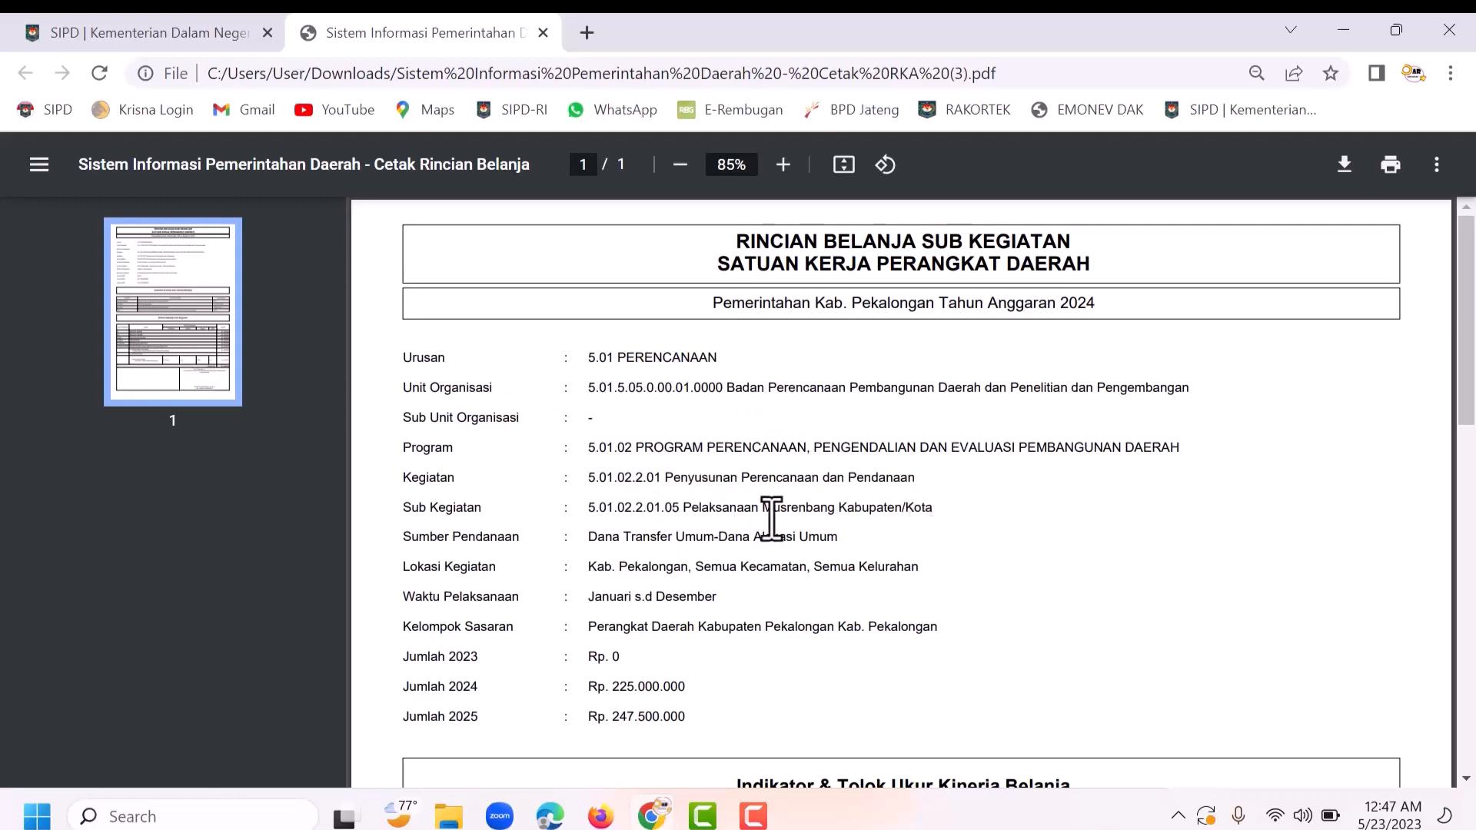
# Step: Scroll through the PDF to check the Ballpoint Gell Standart line and Rp. 300.000 grand total
pyautogui.scroll(-3, 885, 567)
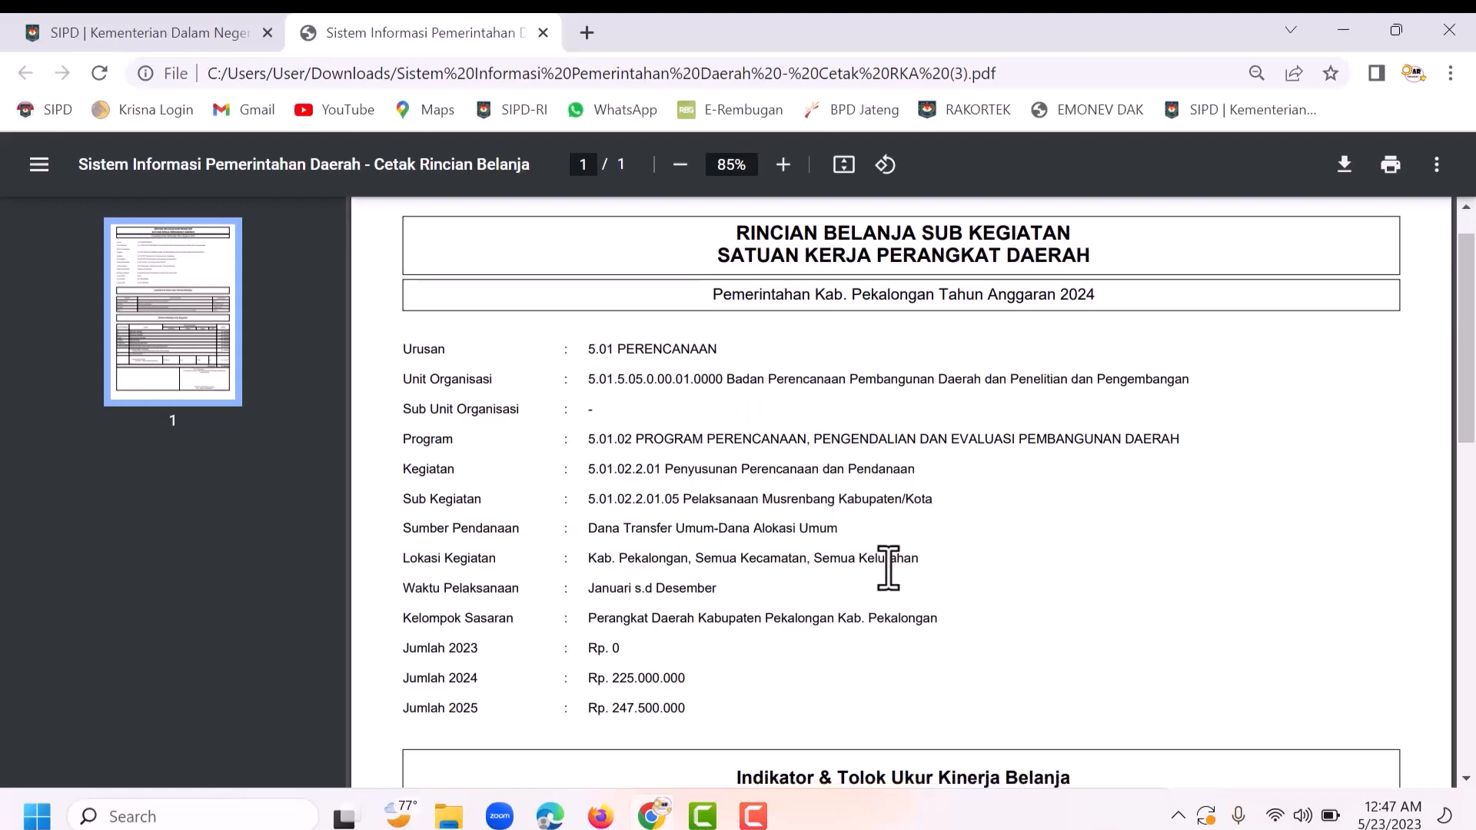
pyautogui.scroll(-10, 704, 577)
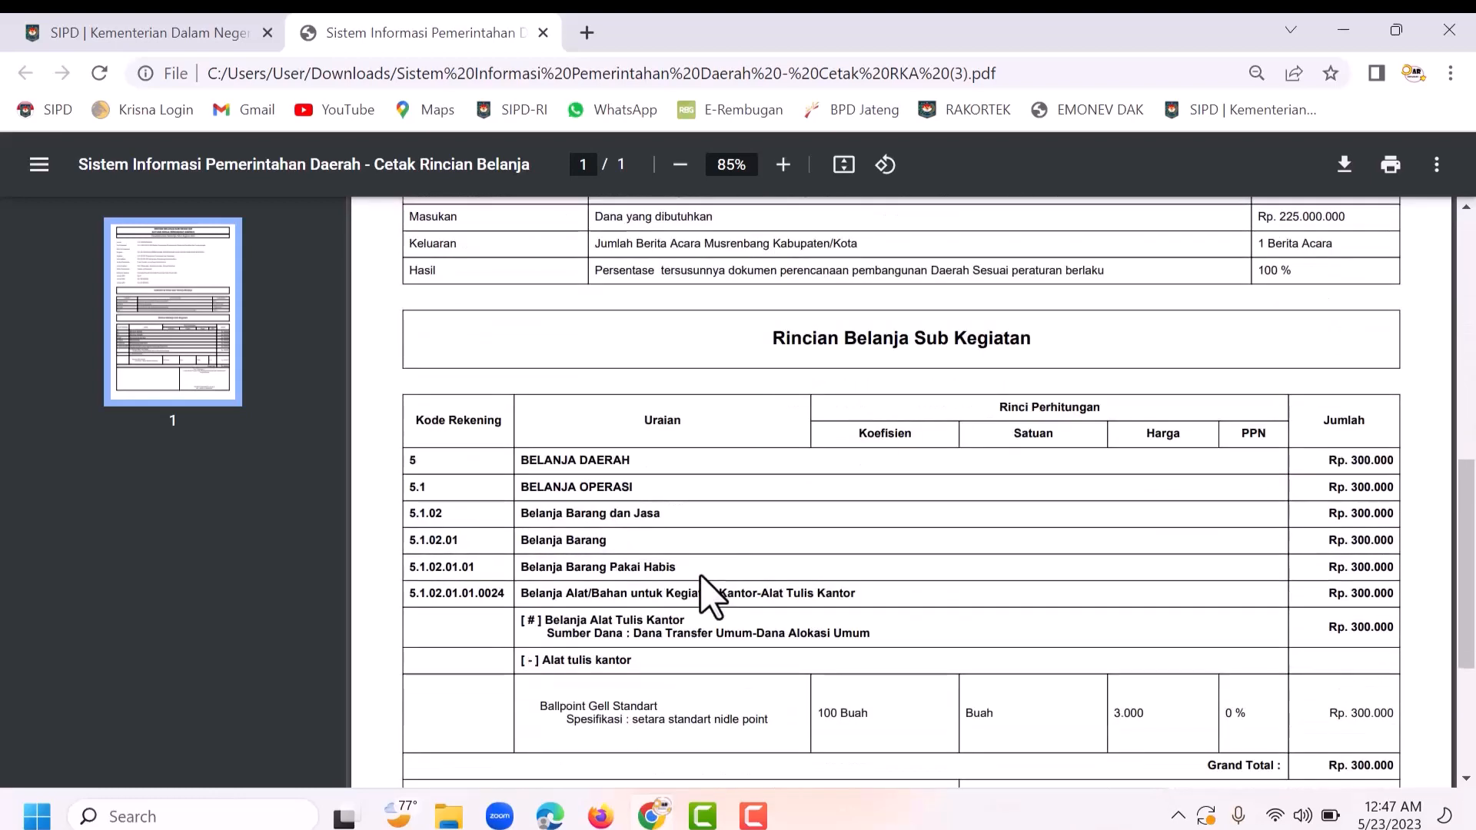
pyautogui.scroll(4, 702, 592)
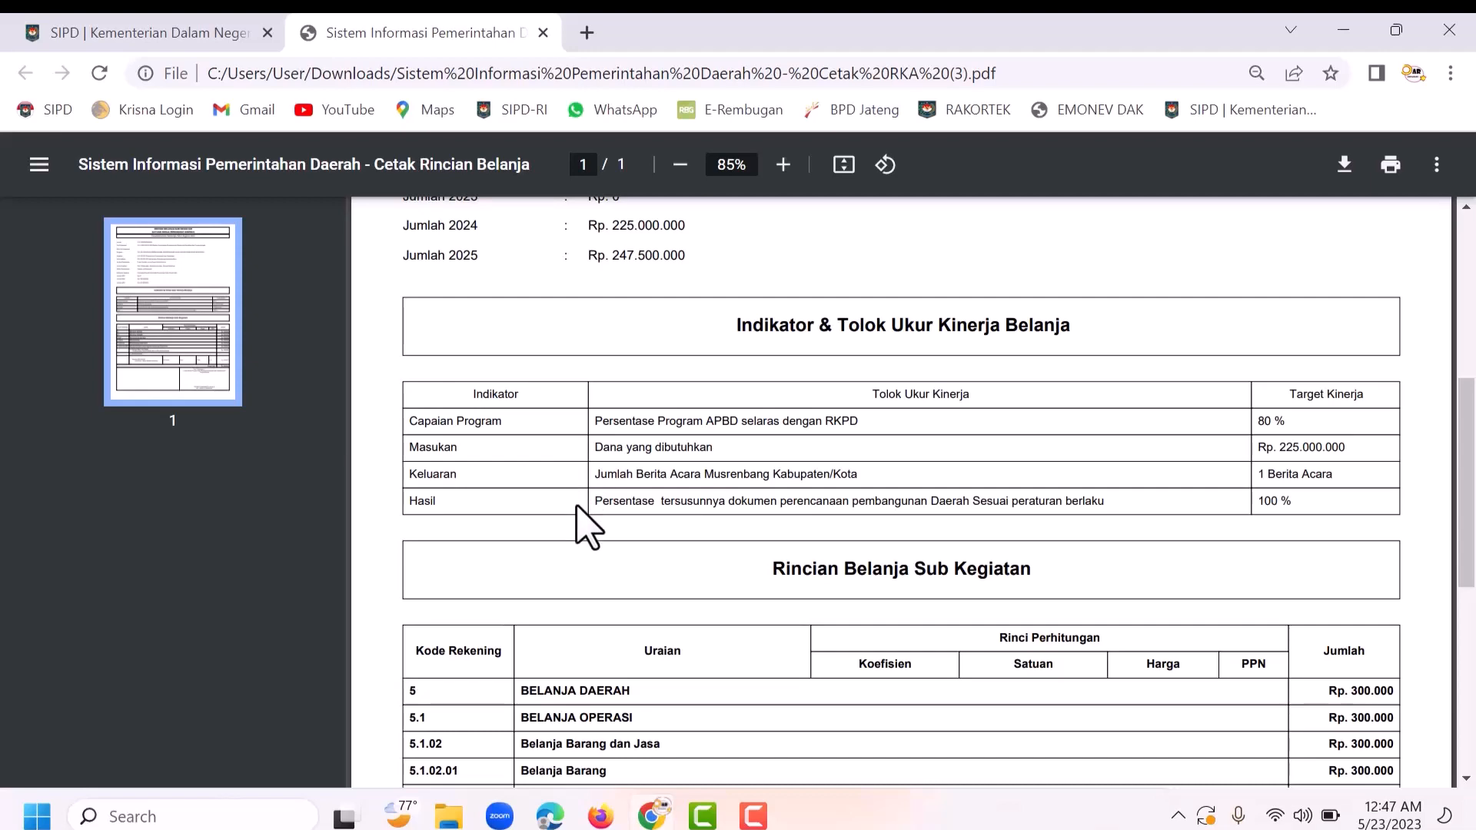
pyautogui.scroll(-5, 580, 500)
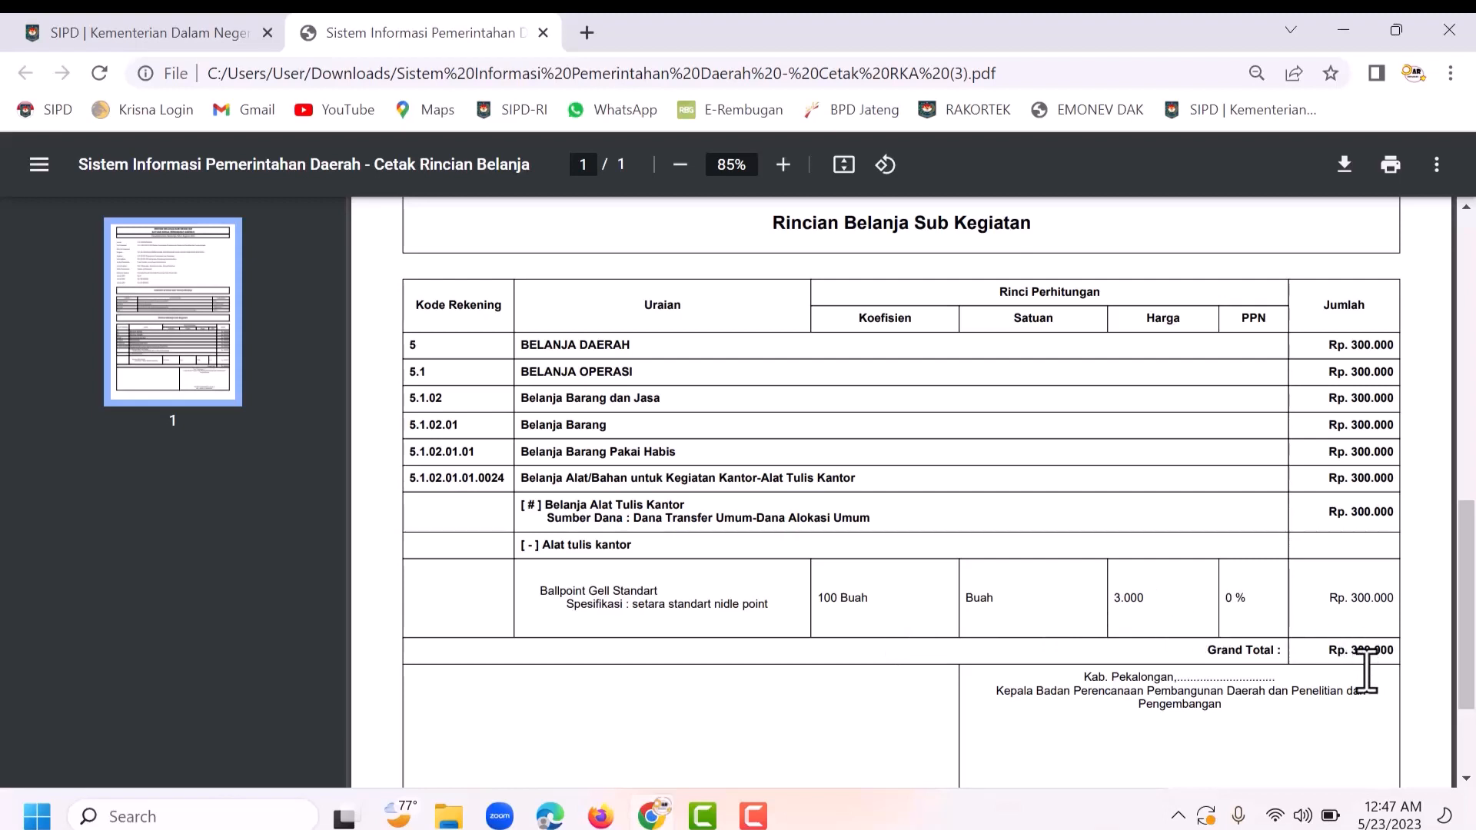
pyautogui.scroll(-3, 1367, 669)
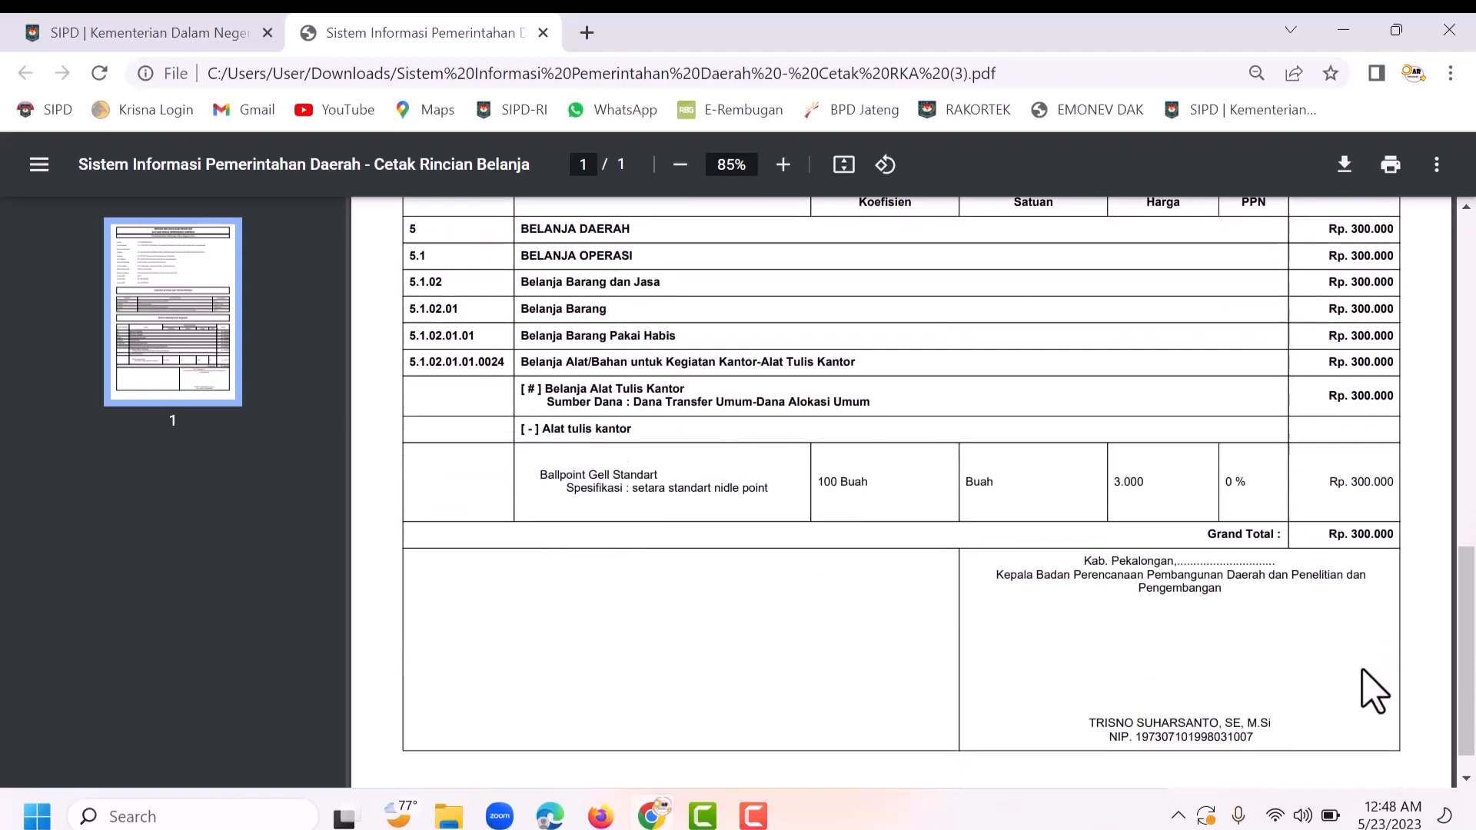
pyautogui.scroll(15, 1364, 670)
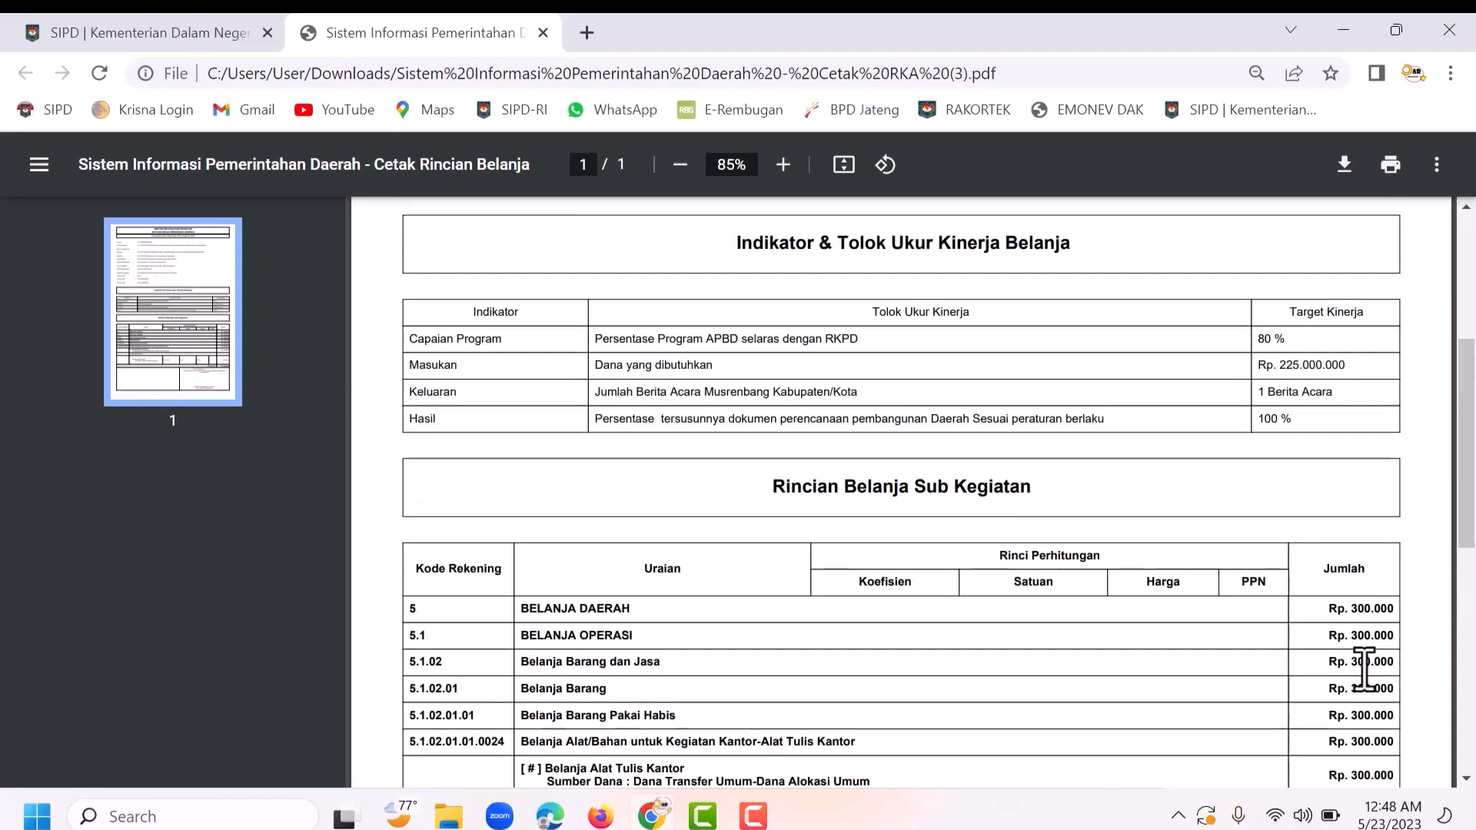